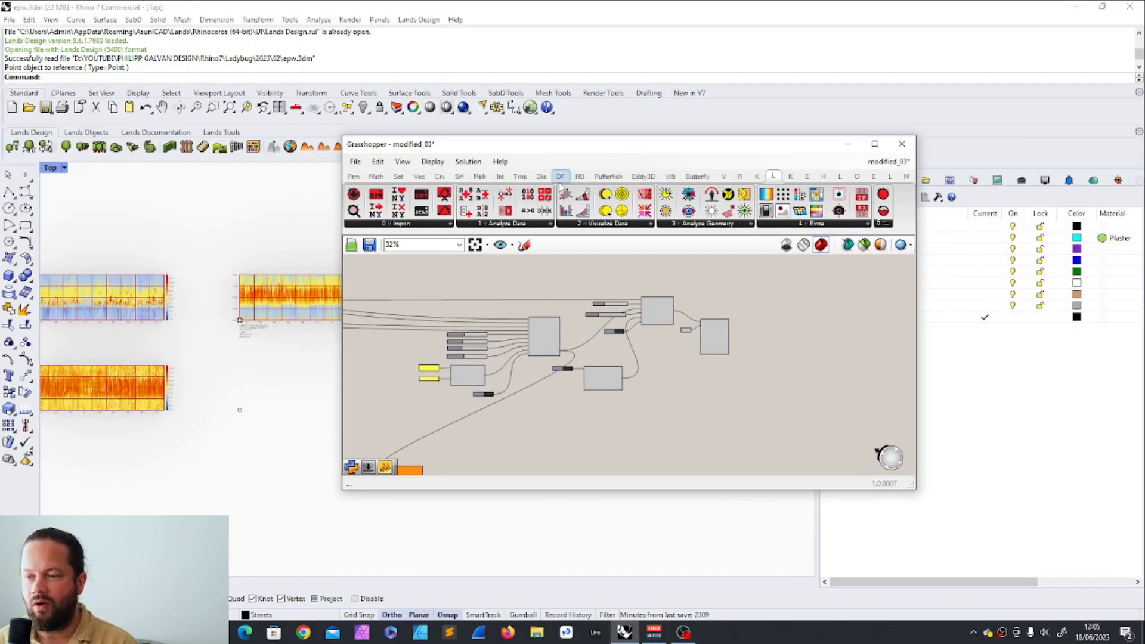
# Examine the Indoor Solar MRT component and the description and inputs of the Adaptive Comfort component
pyautogui.moveTo(485, 150); pyautogui.dragTo(526, 137)
pyautogui.scroll(-5, 645, 350)
pyautogui.scroll(7, 633, 344)
pyautogui.scroll(5, 640, 344)
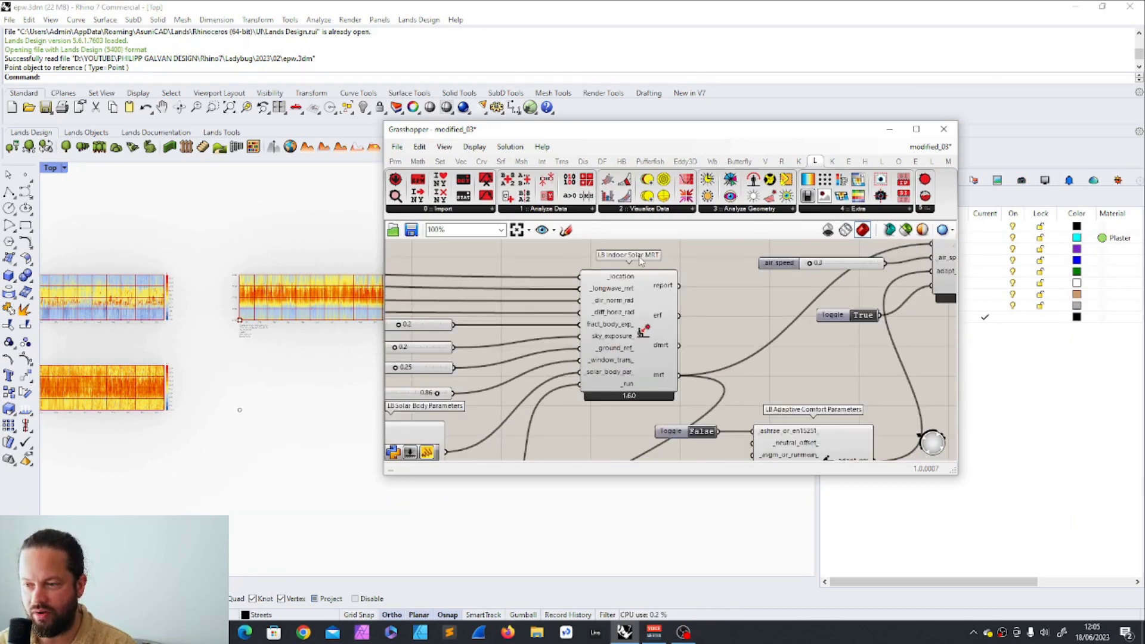
pyautogui.scroll(-6, 653, 265)
pyautogui.scroll(8, 688, 316)
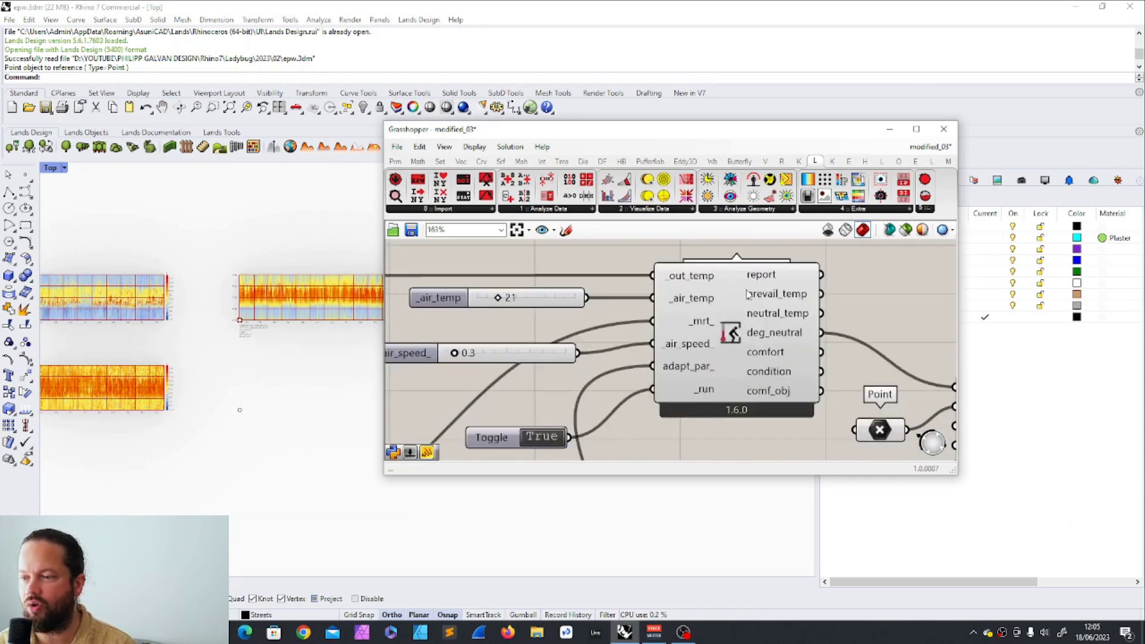
pyautogui.moveTo(679, 315)
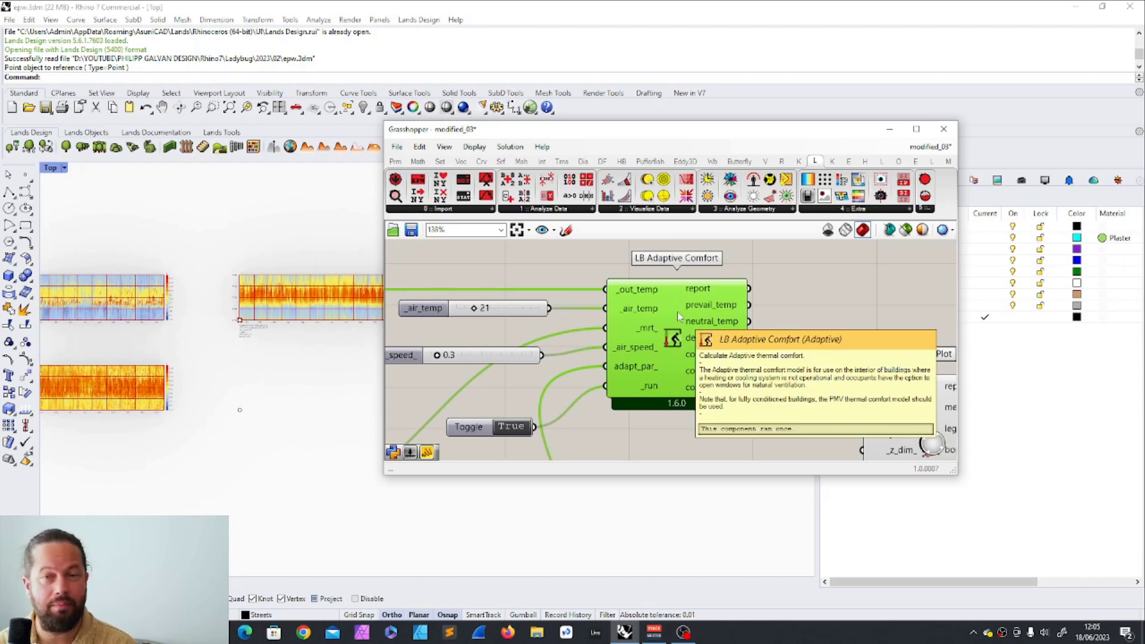
pyautogui.scroll(-2, 678, 317)
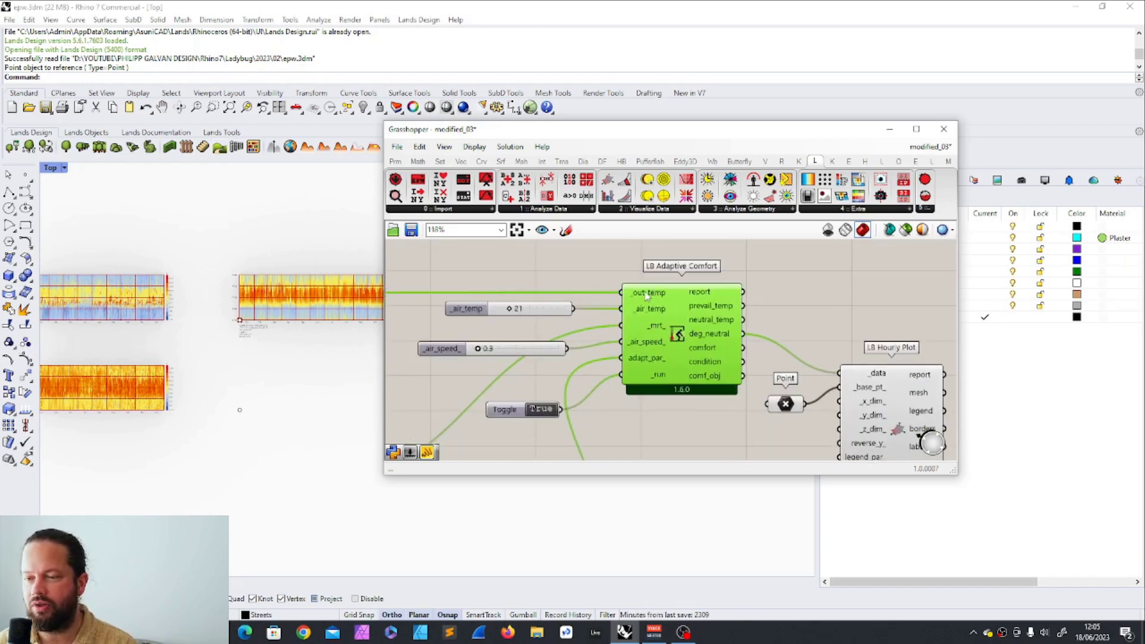
pyautogui.moveTo(651, 296)
# Shift the _air_temp slider slightly on the canvas, beside the Adaptive Comfort component
pyautogui.moveTo(544, 310); pyautogui.dragTo(539, 312)
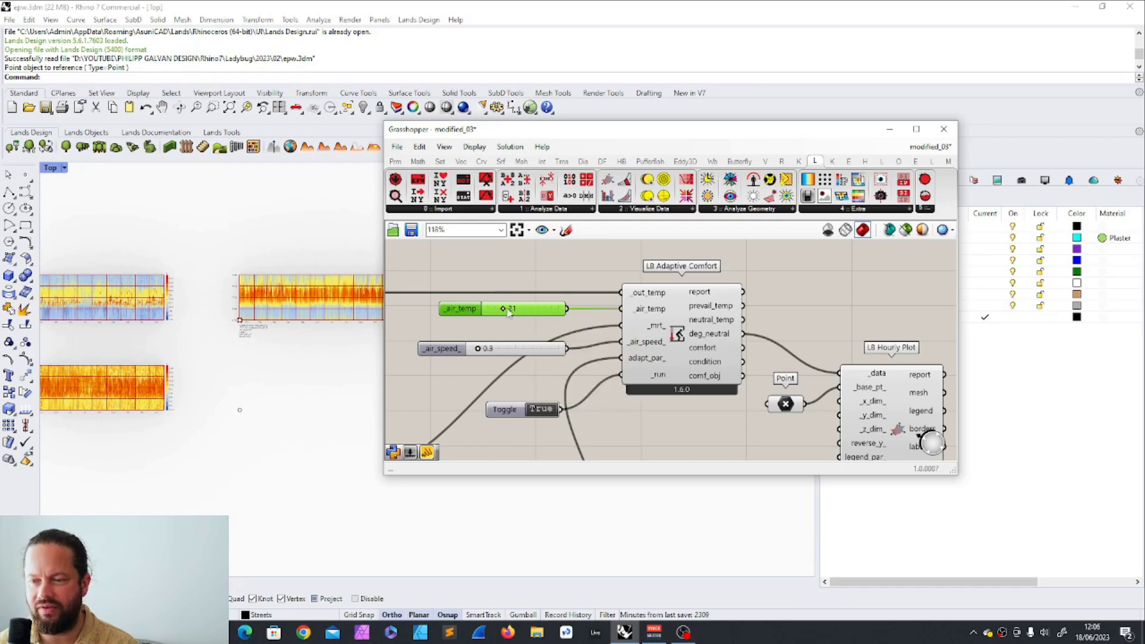
pyautogui.scroll(-8, 592, 321)
pyautogui.scroll(8, 592, 317)
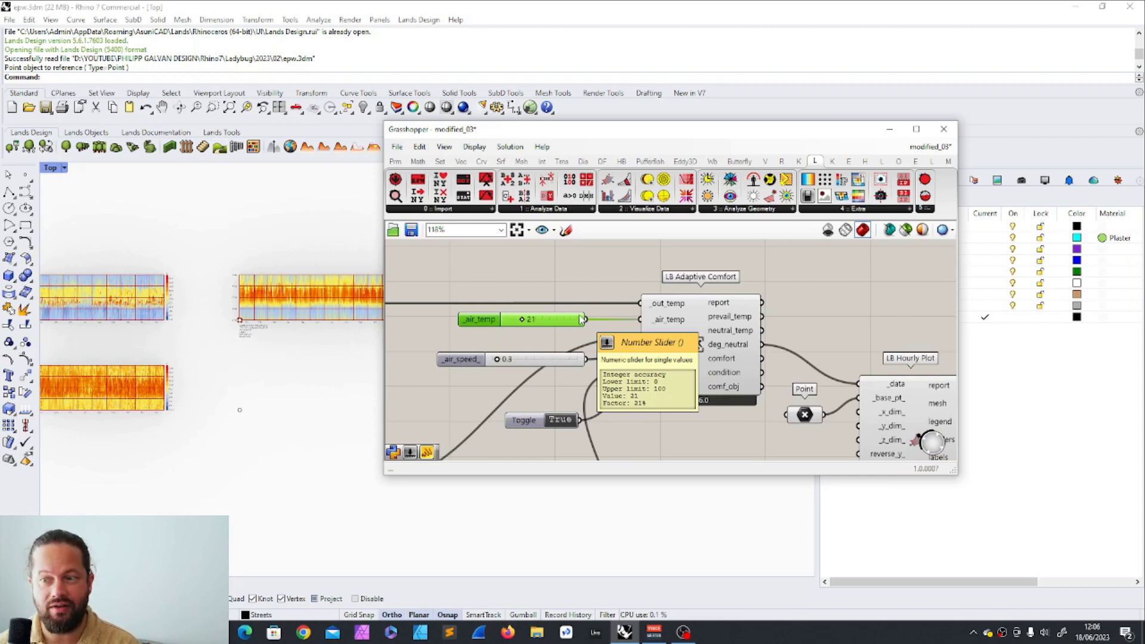
pyautogui.moveTo(489, 319); pyautogui.dragTo(488, 325)
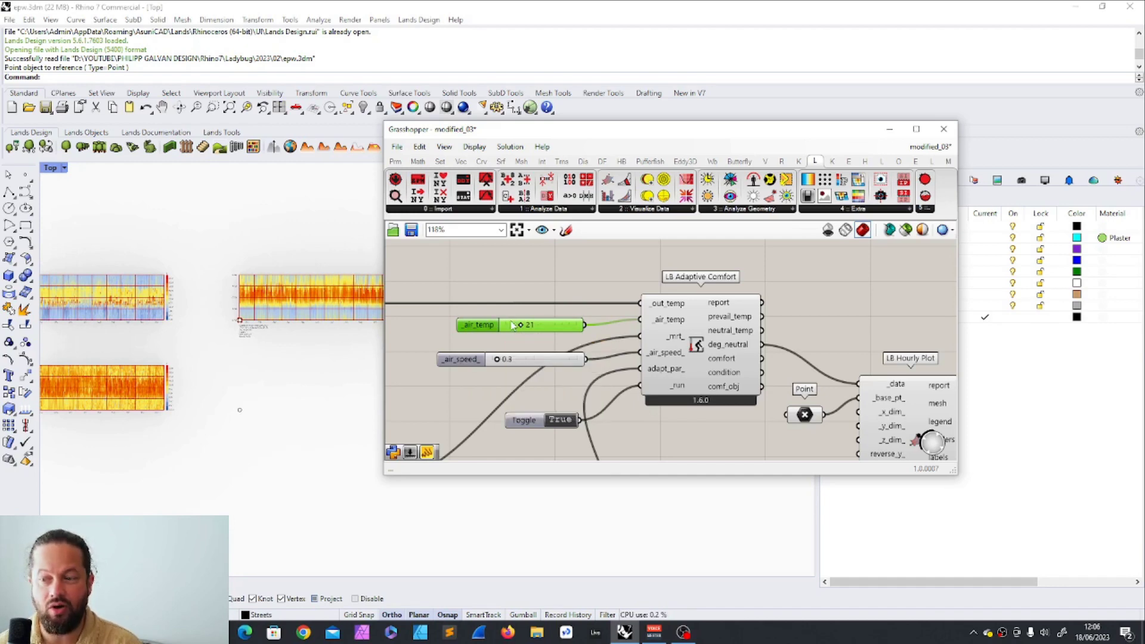
# Insert a relay on the _out_temp wire and connect it to the Adaptive Comfort _air_temp input, replacing the slider
pyautogui.scroll(-10, 513, 325)
pyautogui.scroll(10, 571, 327)
pyautogui.scroll(3, 632, 304)
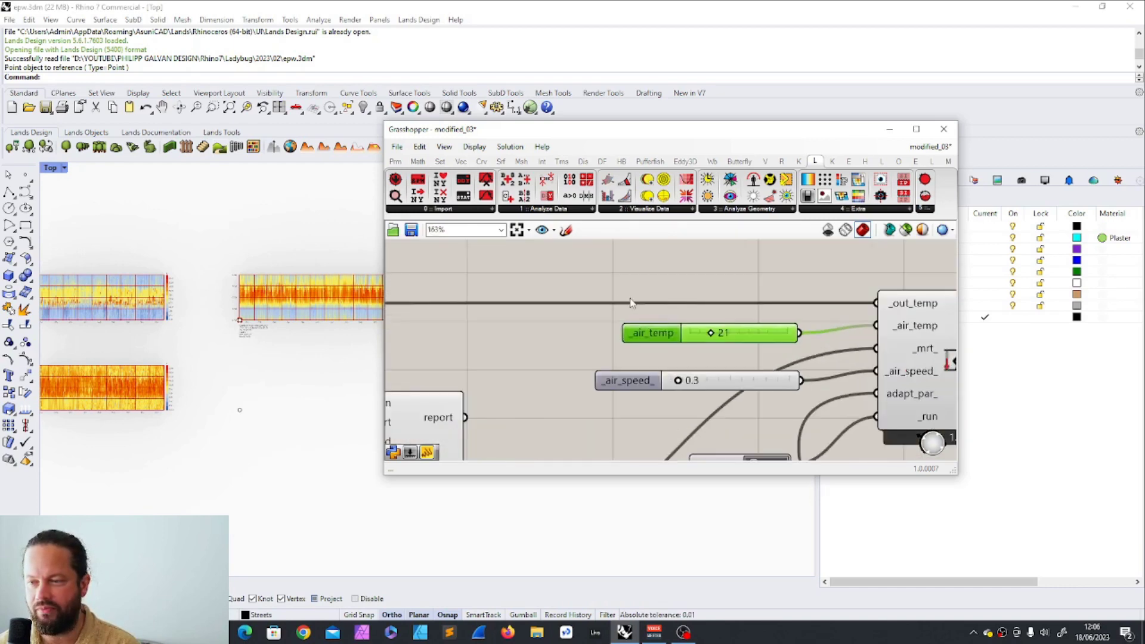
pyautogui.doubleClick(572, 302)
pyautogui.moveTo(588, 312); pyautogui.dragTo(871, 327)
pyautogui.moveTo(800, 333); pyautogui.dragTo(877, 329)
pyautogui.moveTo(592, 303); pyautogui.dragTo(875, 326)
pyautogui.moveTo(533, 132); pyautogui.dragTo(582, 118)
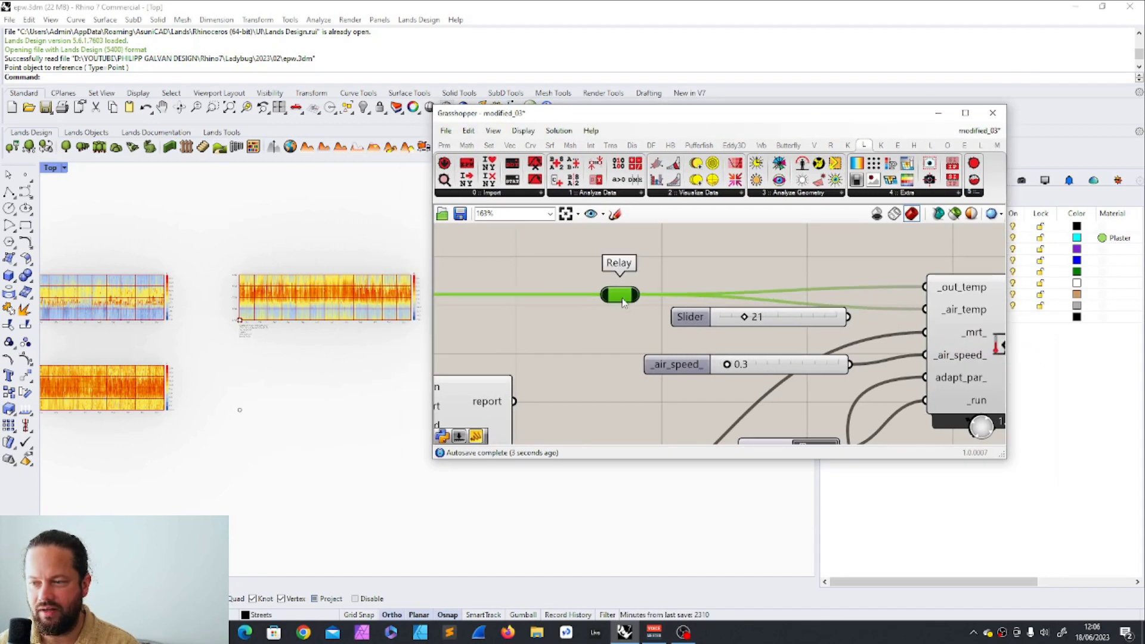
pyautogui.click(689, 321)
# Examine the Adaptive Comfort _mrt_ input and trace it back to the Indoor Solar MRT component and its inputs
pyautogui.scroll(-2, 674, 333)
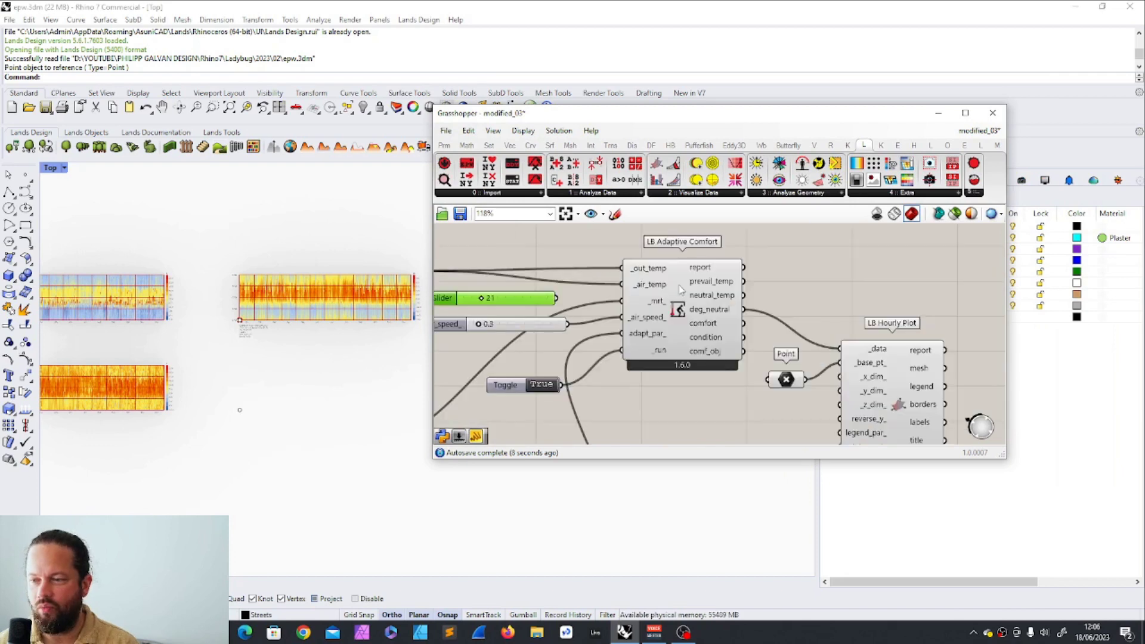
pyautogui.click(672, 299)
pyautogui.moveTo(656, 306)
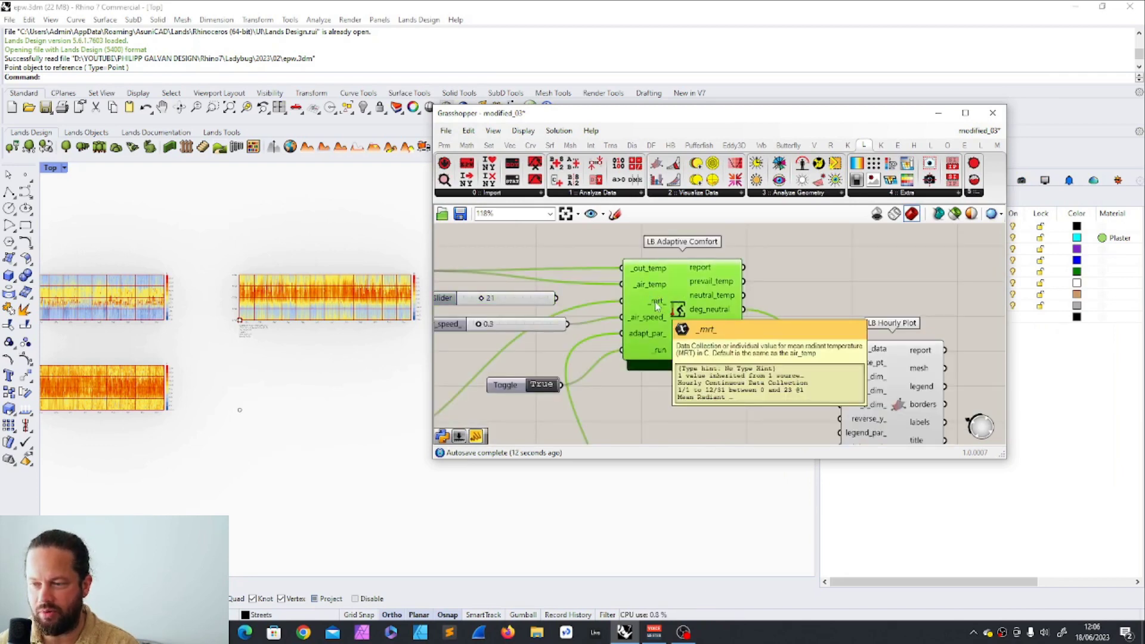
pyautogui.scroll(-2, 613, 364)
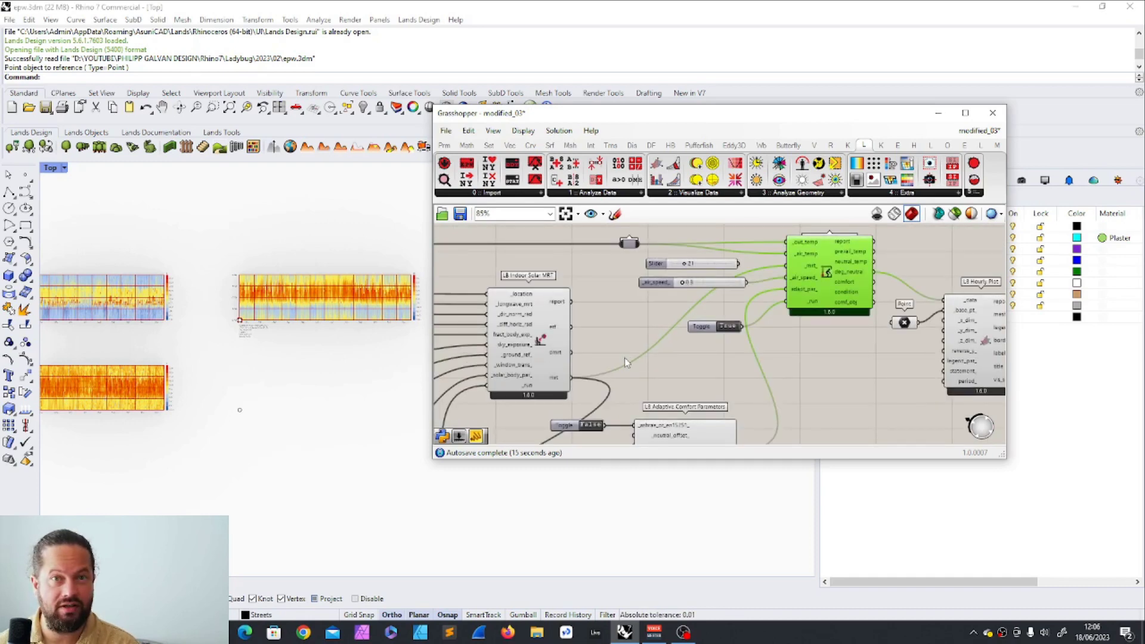
pyautogui.scroll(-6, 674, 348)
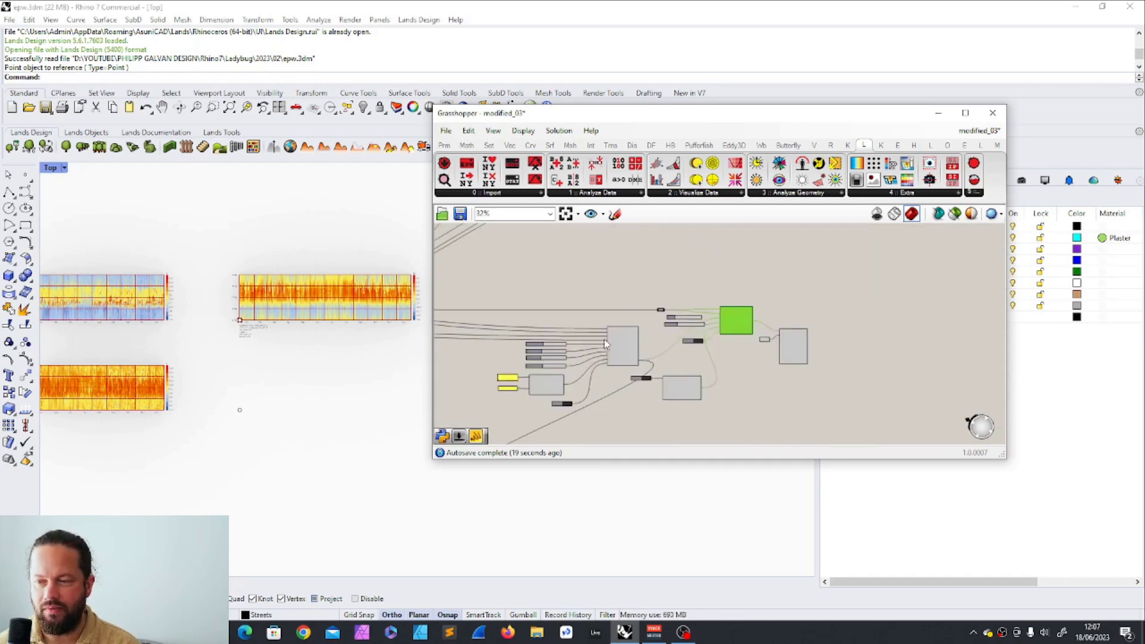
pyautogui.scroll(10, 613, 333)
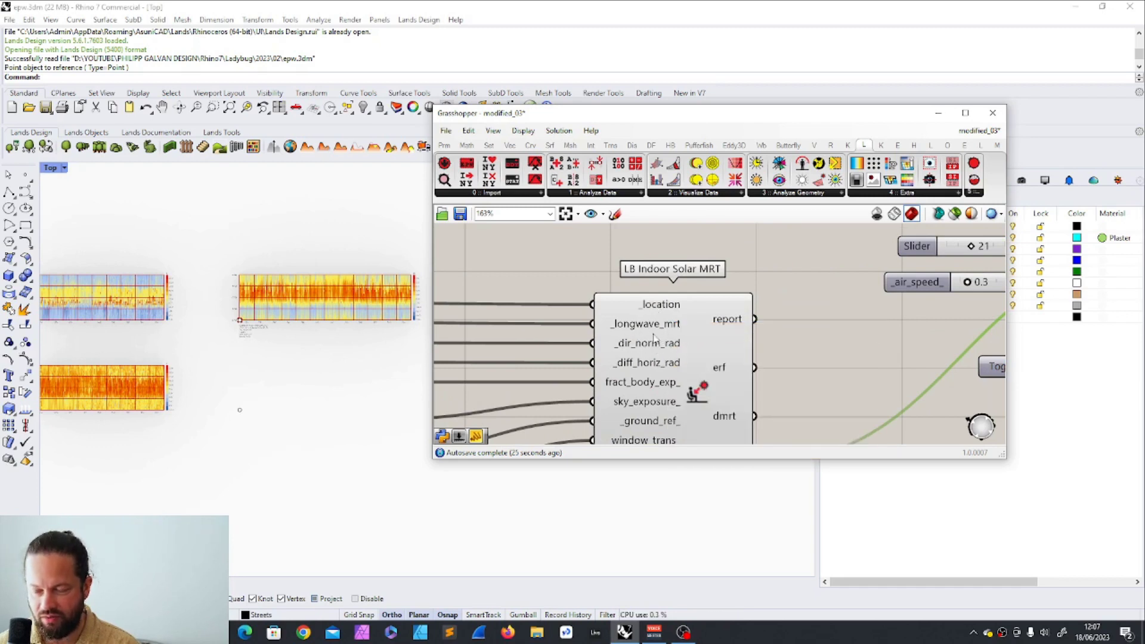
pyautogui.moveTo(649, 349)
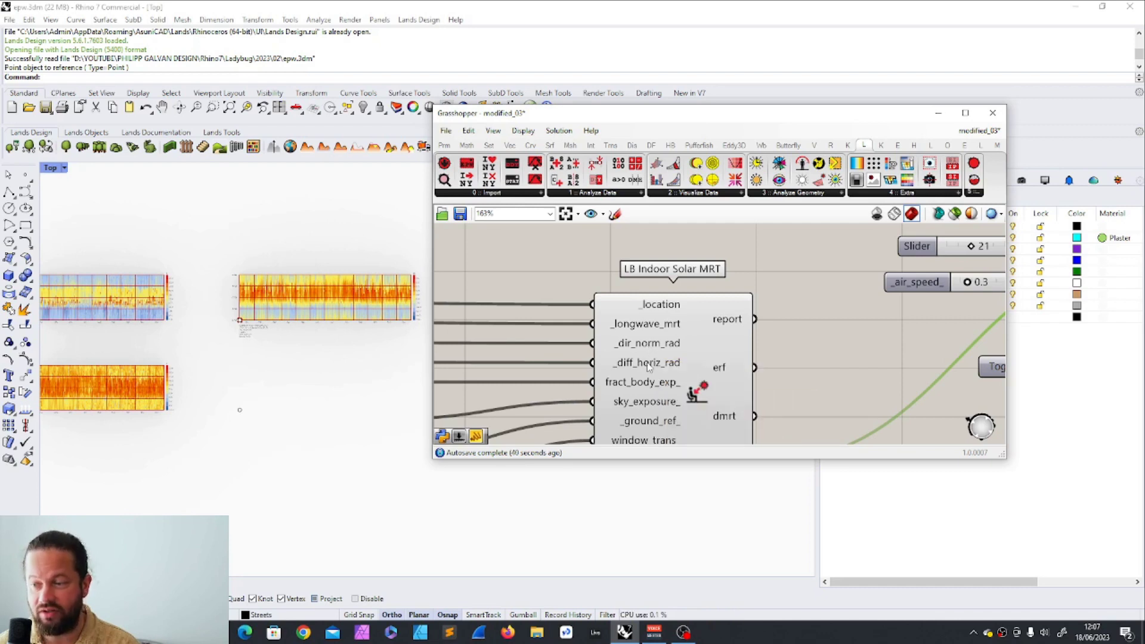
pyautogui.moveTo(650, 388)
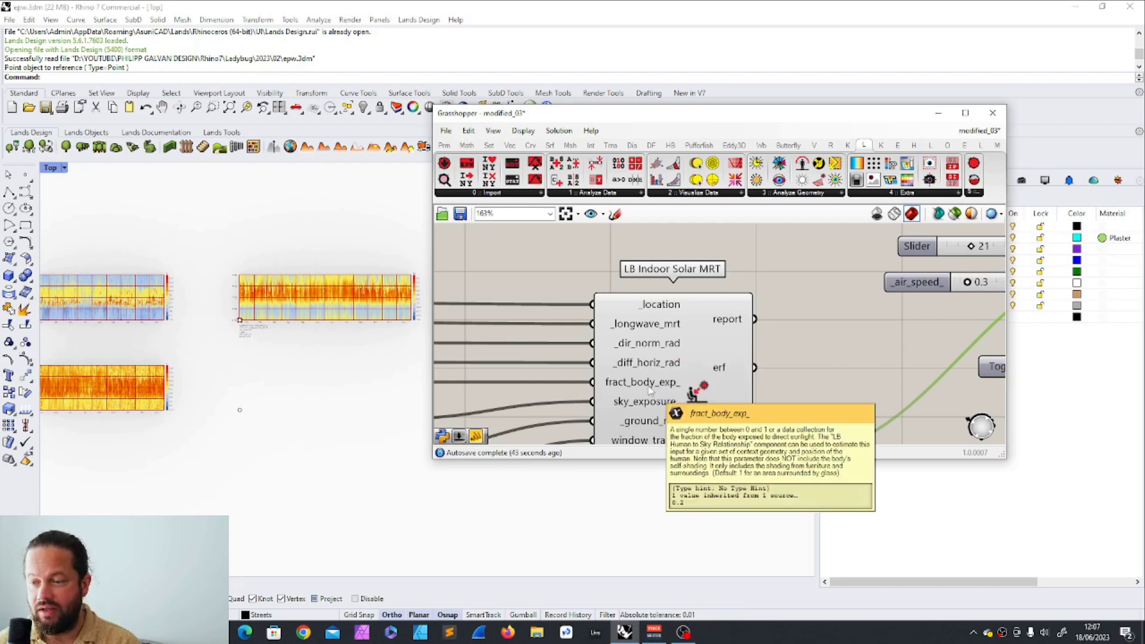
pyautogui.scroll(-2, 650, 388)
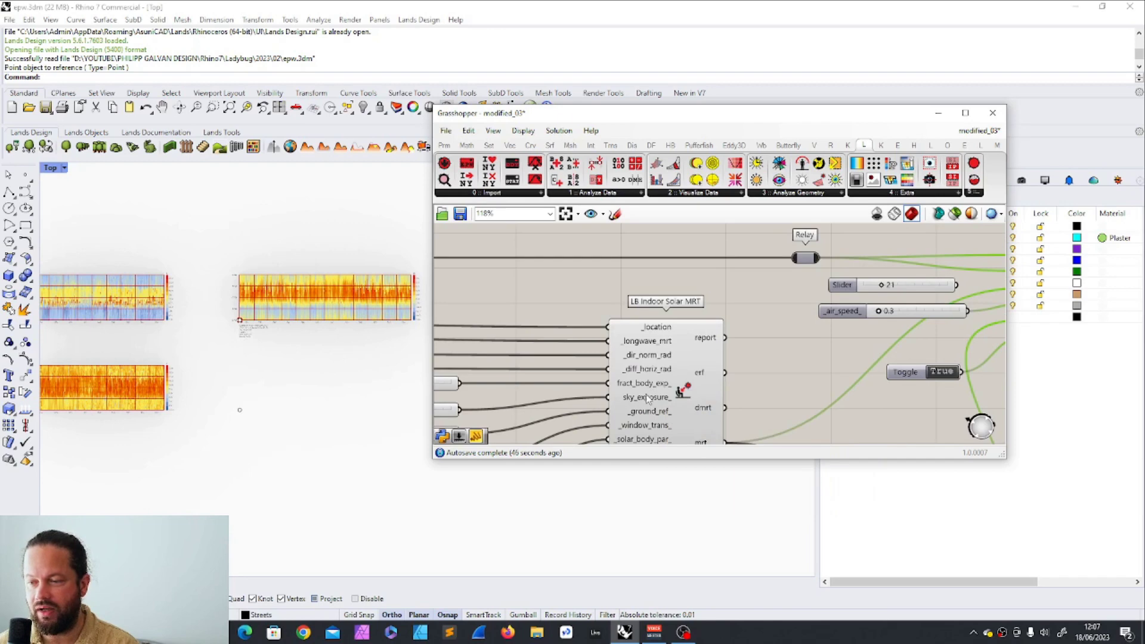
pyautogui.scroll(-4, 650, 399)
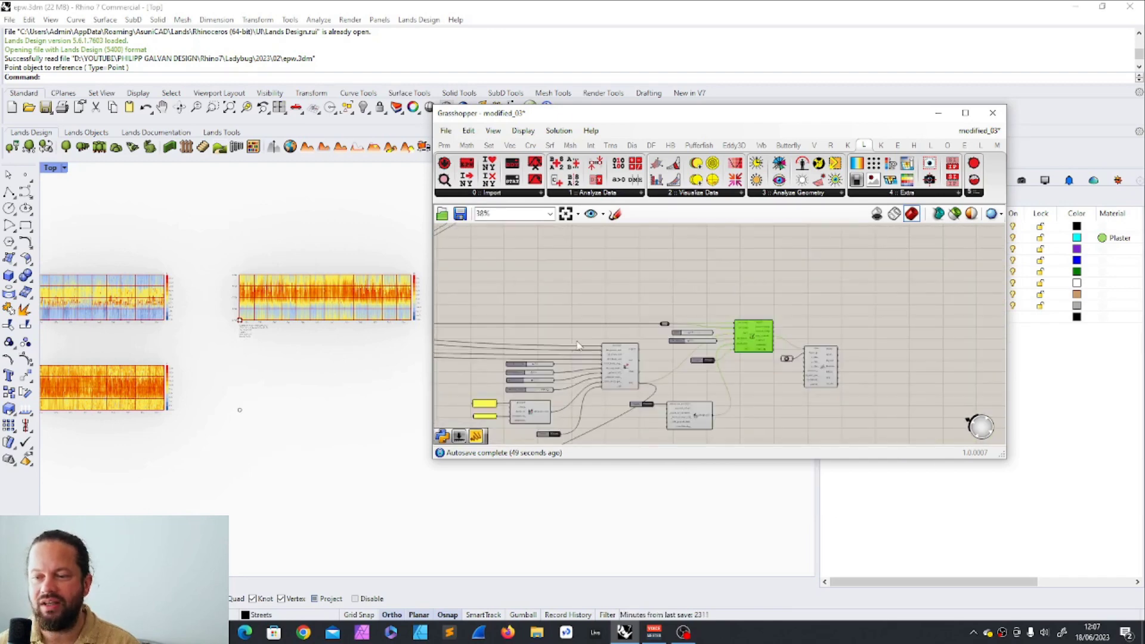
# Review the body exposure, sky exposure, ground reflectance and window transmittance sliders feeding the Indoor Solar MRT component
pyautogui.scroll(1, 528, 353)
pyautogui.scroll(4, 528, 352)
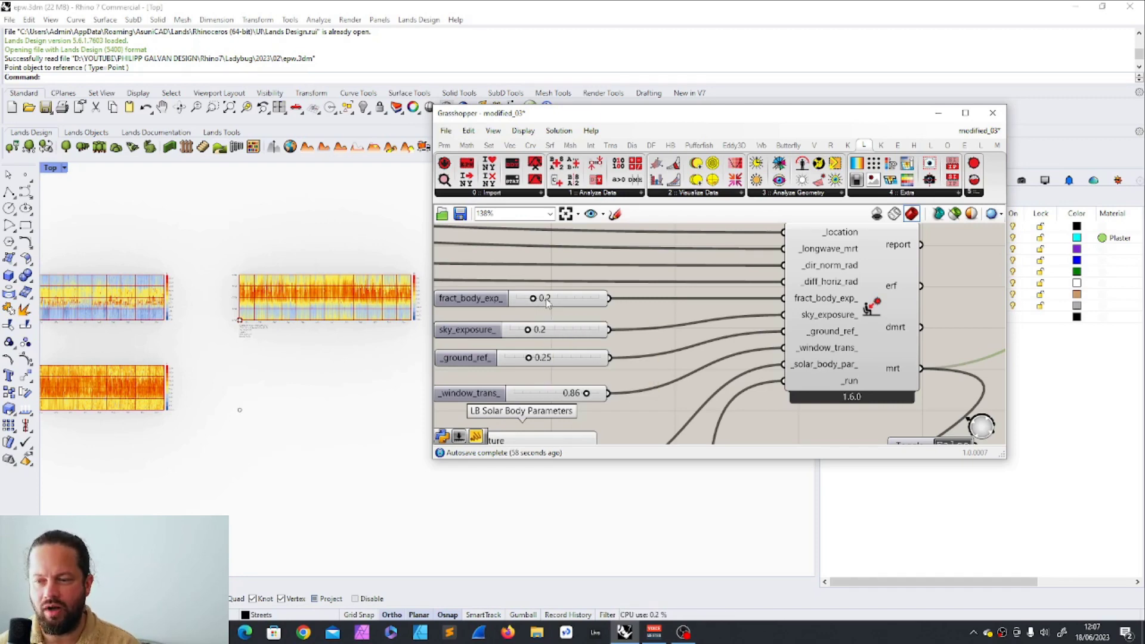
pyautogui.scroll(-3, 582, 340)
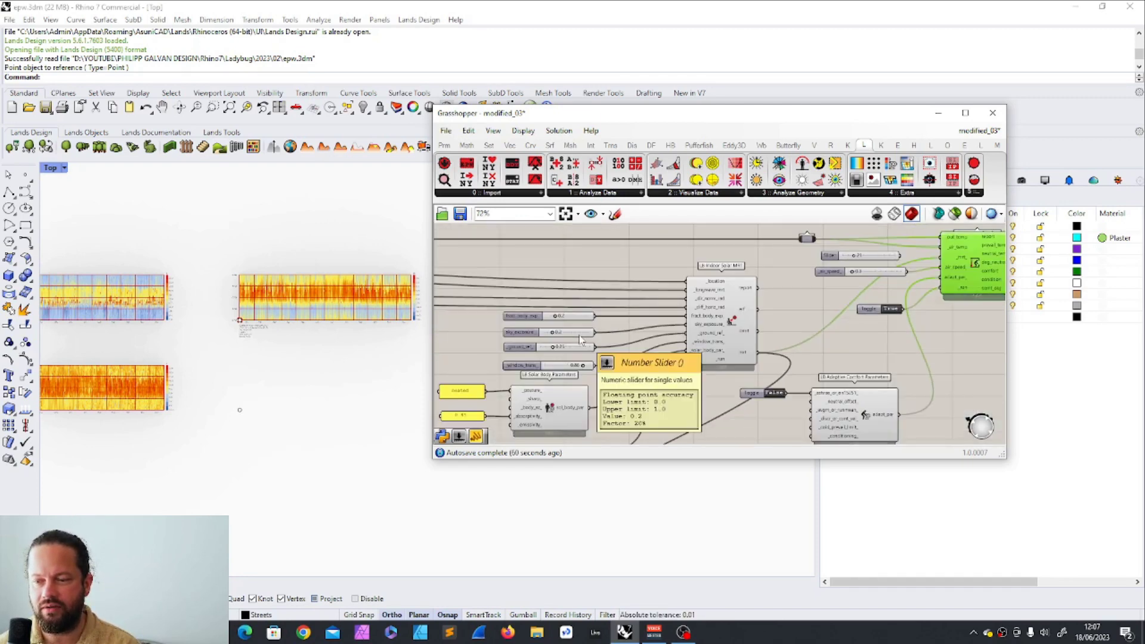
pyautogui.scroll(2, 568, 354)
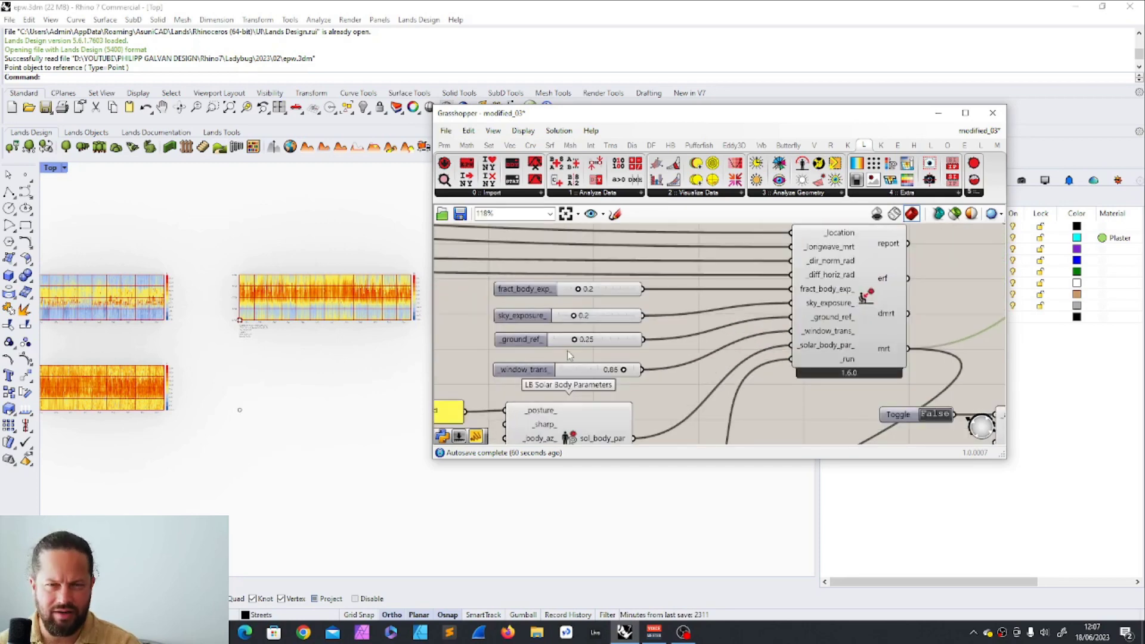
pyautogui.scroll(-4, 723, 379)
pyautogui.scroll(3, 793, 312)
pyautogui.scroll(-3, 811, 337)
pyautogui.scroll(2, 832, 356)
pyautogui.scroll(-3, 750, 364)
pyautogui.scroll(3, 896, 291)
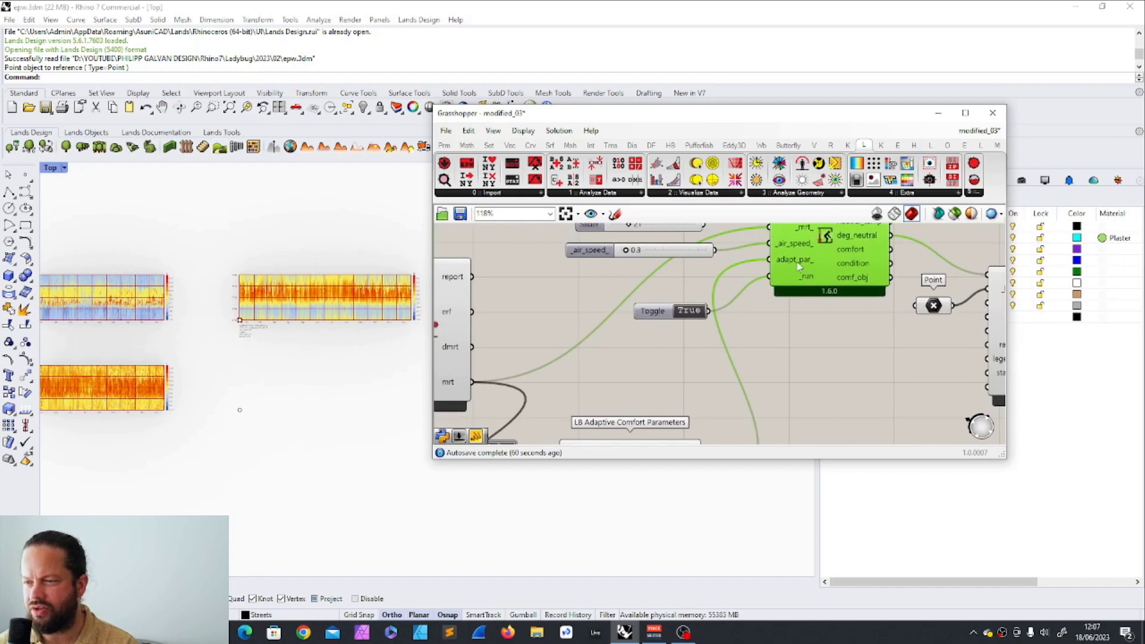
# Move the toggle slightly away from the Adaptive Comfort Parameters component and read the _ashrae_or_en15251_ input description
pyautogui.scroll(-6, 806, 337)
pyautogui.scroll(4, 740, 395)
pyautogui.scroll(3, 755, 390)
pyautogui.moveTo(561, 362); pyautogui.dragTo(544, 362)
pyautogui.moveTo(710, 361)
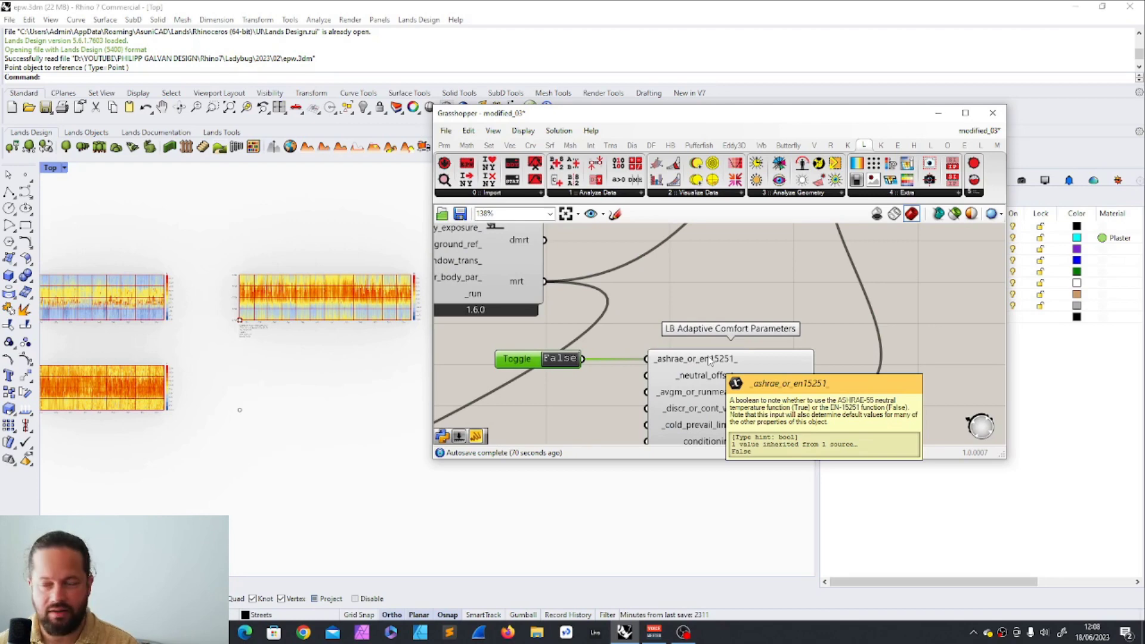
# Check the posture and absorptivity panels and the _body_az_ input description of the Solar Body Parameters component
pyautogui.scroll(-4, 710, 361)
pyautogui.scroll(3, 683, 314)
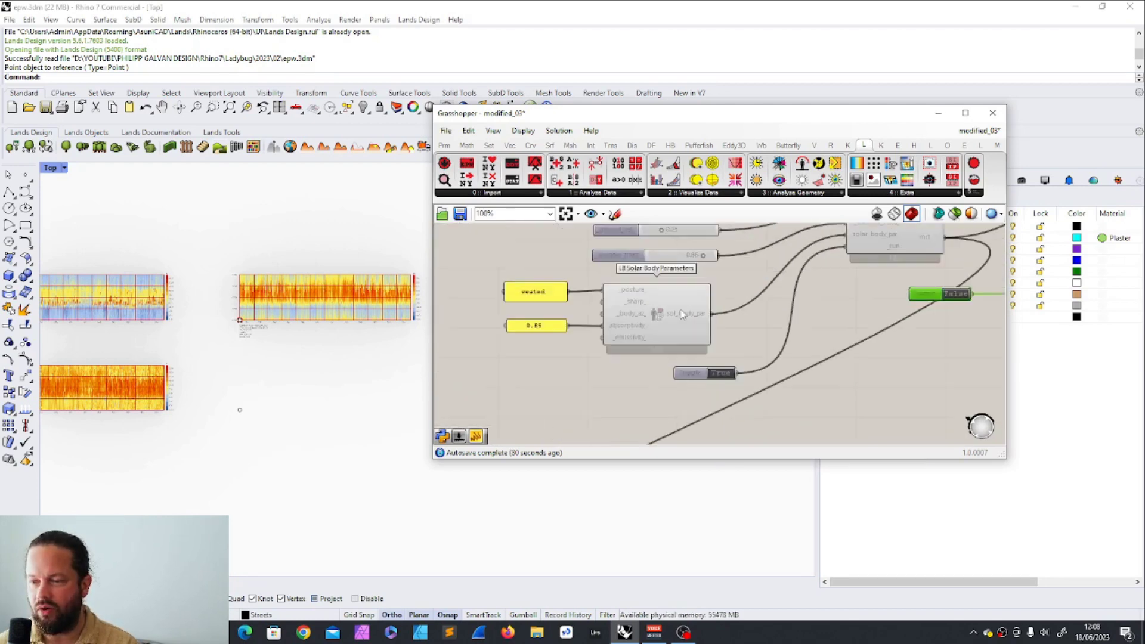
pyautogui.scroll(2, 683, 315)
pyautogui.click(683, 303)
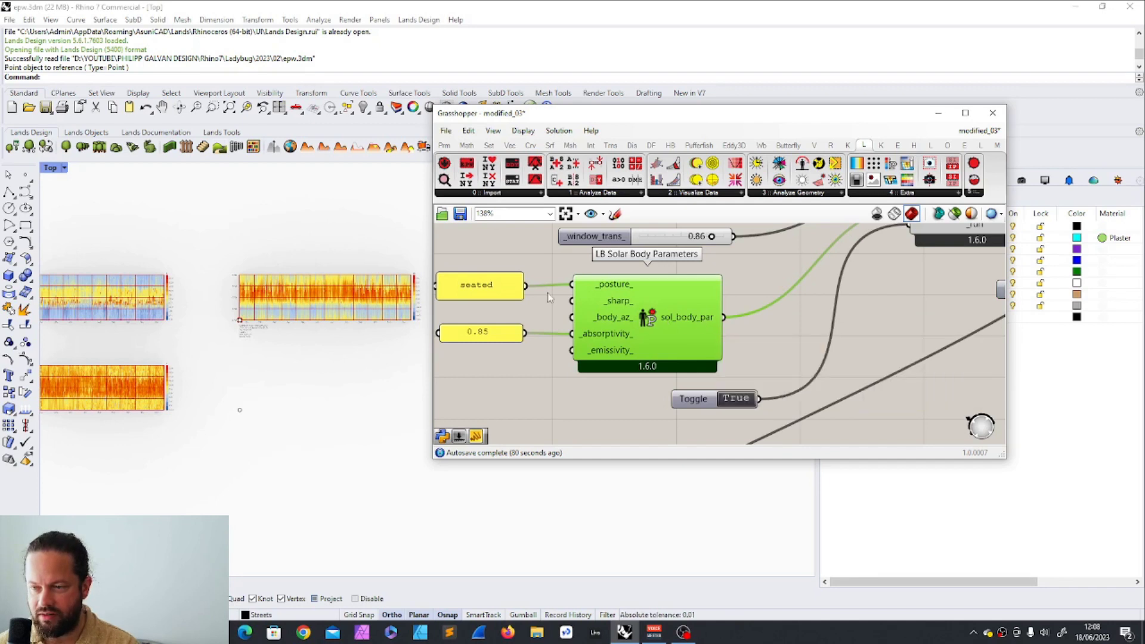
pyautogui.click(513, 286)
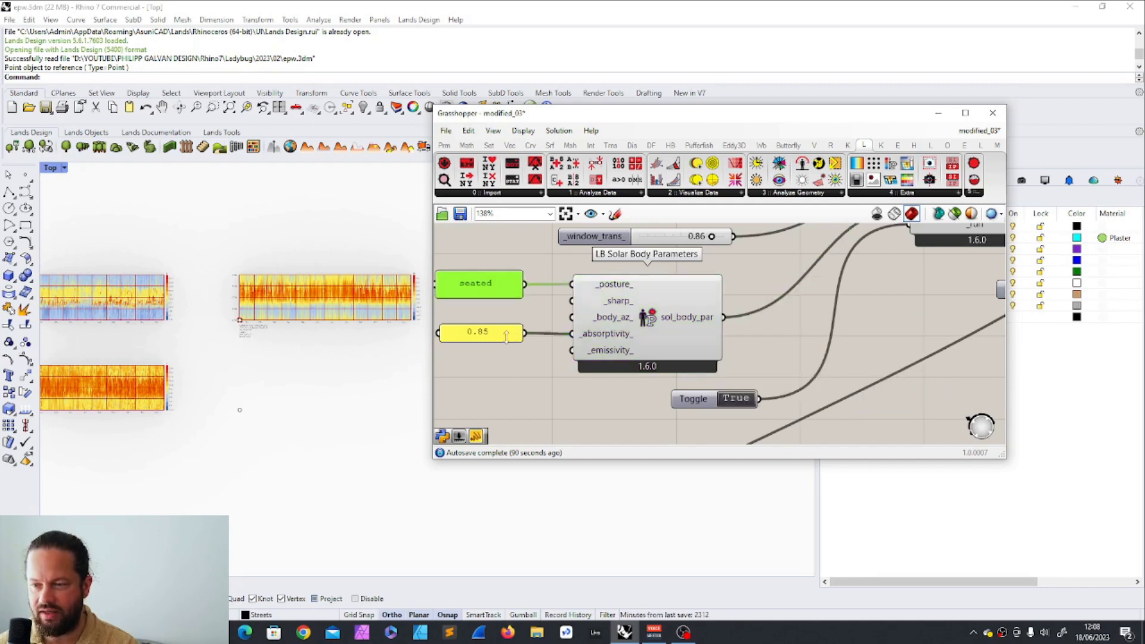
pyautogui.moveTo(626, 321)
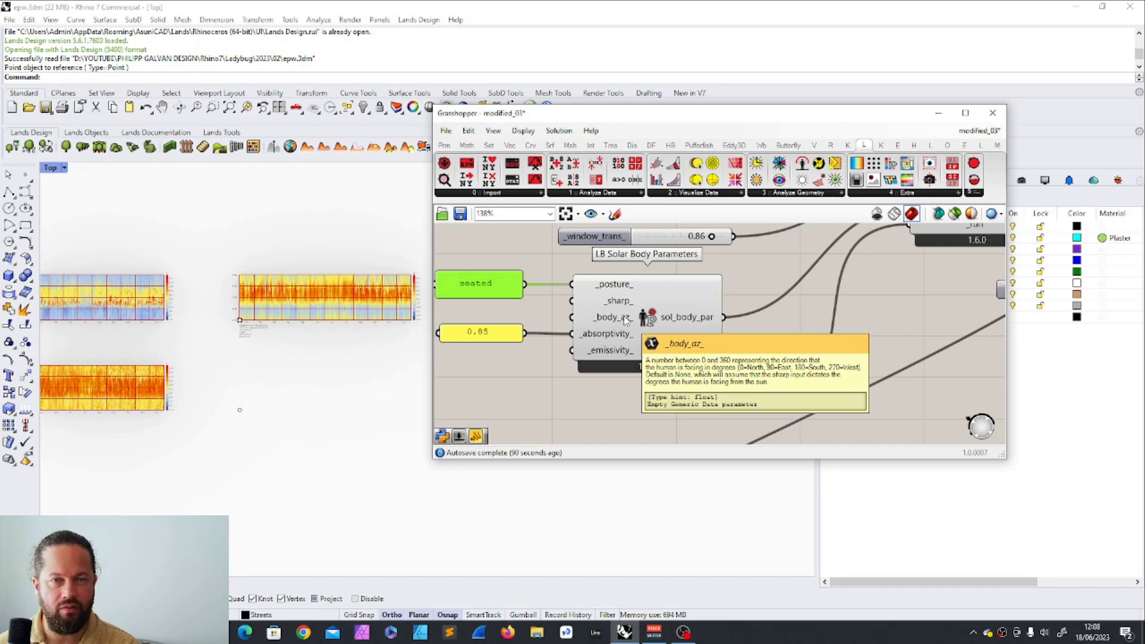
pyautogui.scroll(-6, 561, 341)
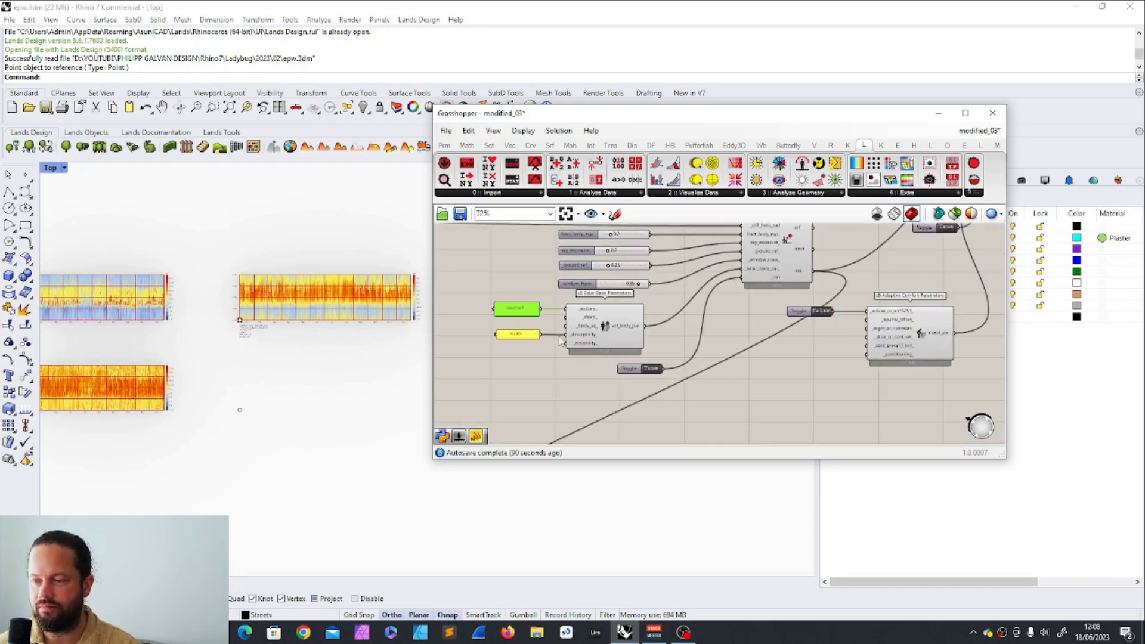
# Move the LB Hourly Plot component up, level with the Adaptive Comfort outputs
pyautogui.moveTo(894, 261); pyautogui.dragTo(767, 289, button='right')
pyautogui.scroll(5, 761, 288)
pyautogui.scroll(-2, 734, 346)
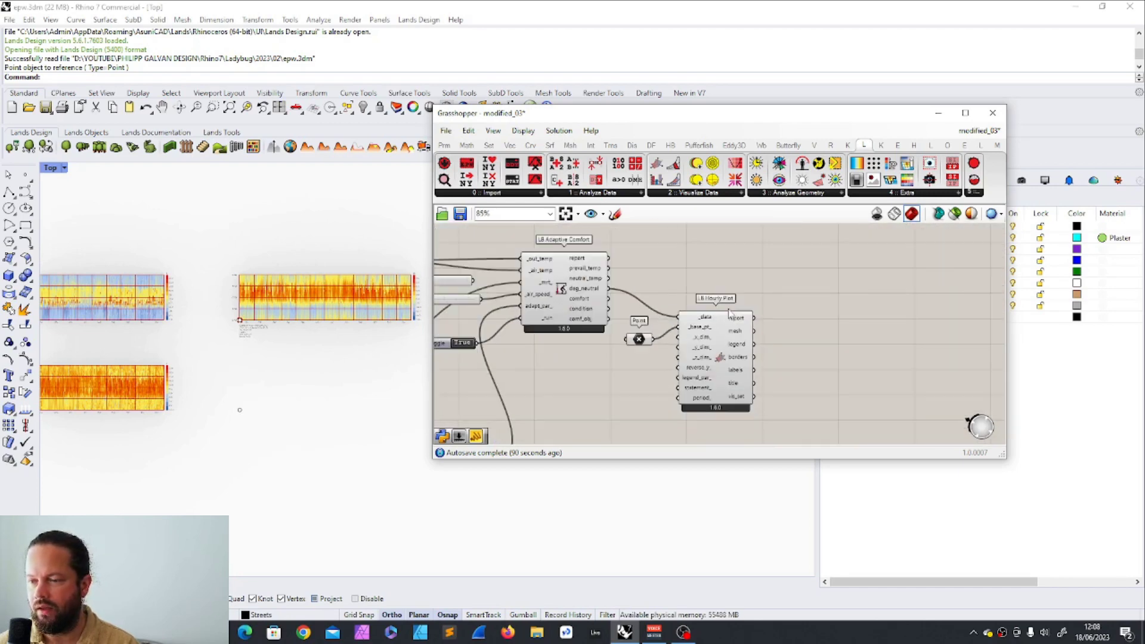
pyautogui.click(719, 332)
pyautogui.moveTo(638, 339); pyautogui.dragTo(640, 342)
pyautogui.scroll(4, 614, 282)
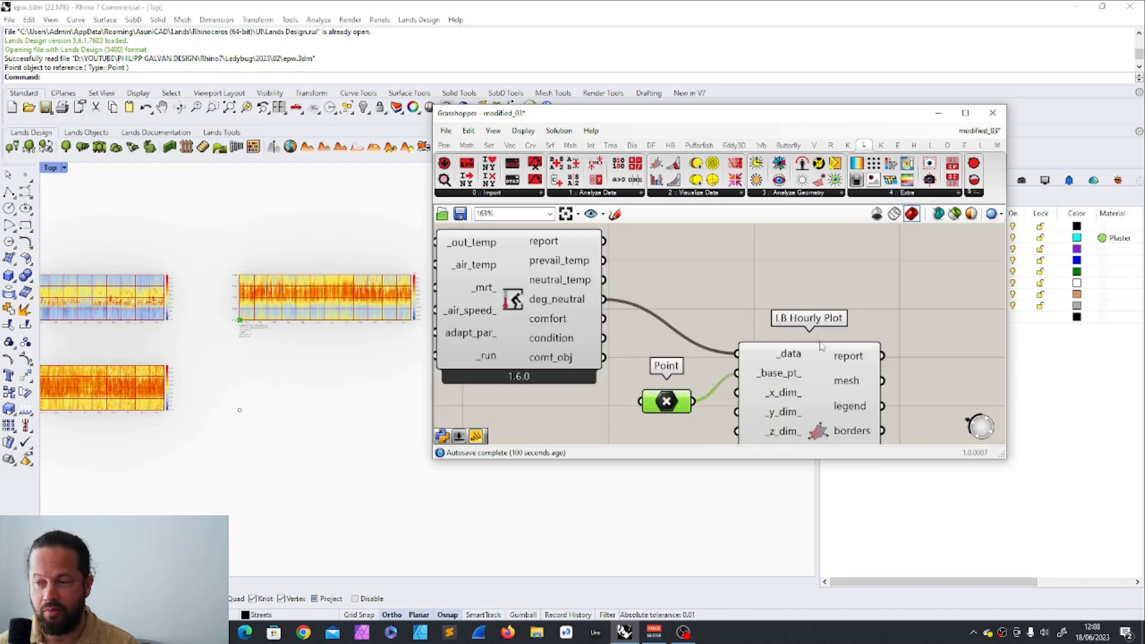
pyautogui.moveTo(822, 346); pyautogui.dragTo(837, 302)
# Connect the Adaptive Comfort comfort output to the Hourly Plot _data input and inspect the chart in the Top viewport
pyautogui.moveTo(603, 318); pyautogui.dragTo(752, 310)
pyautogui.scroll(3, 291, 273)
pyautogui.scroll(-2, 274, 292)
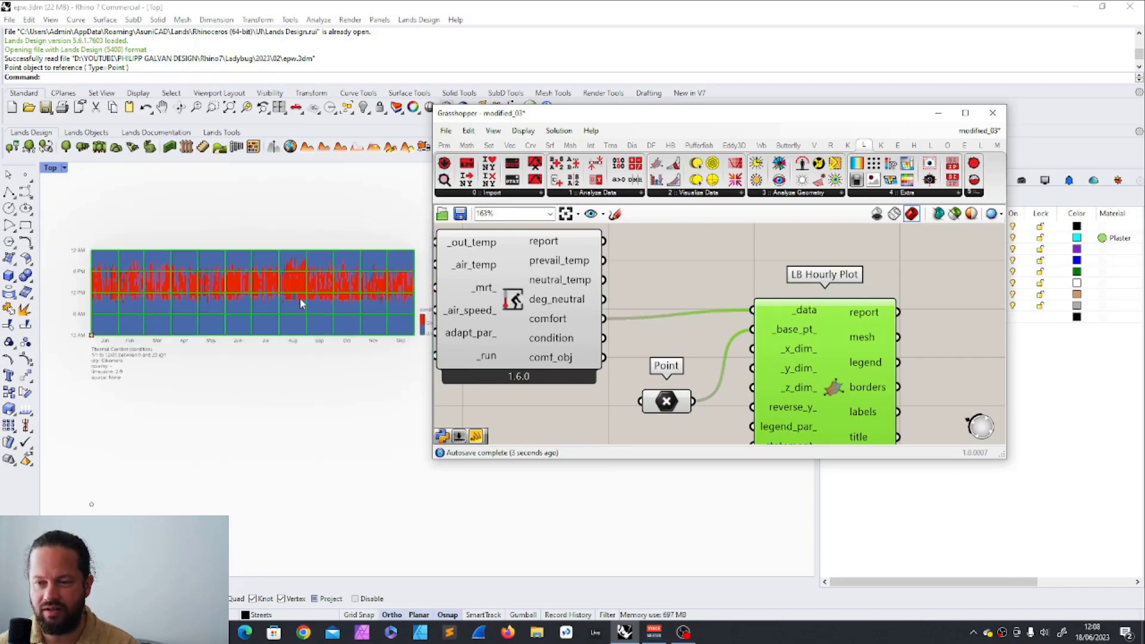
pyautogui.scroll(1, 353, 322)
pyautogui.scroll(-2, 236, 324)
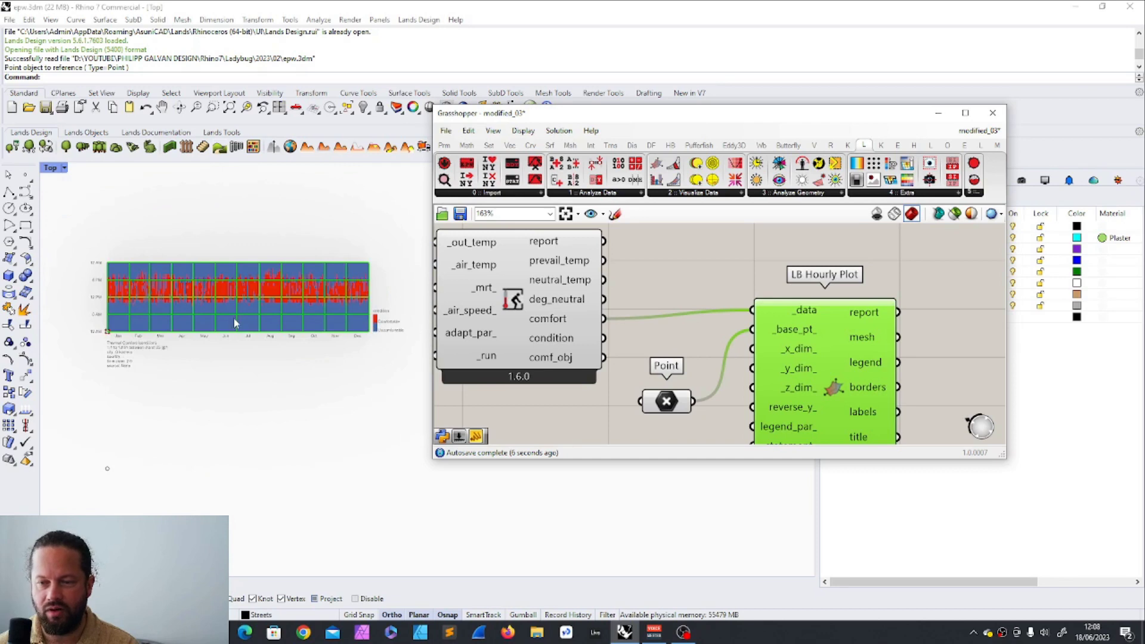
# Connect the deg_neutral output to the Hourly Plot _data input and inspect the summer months in the chart
pyautogui.moveTo(604, 299); pyautogui.dragTo(752, 308)
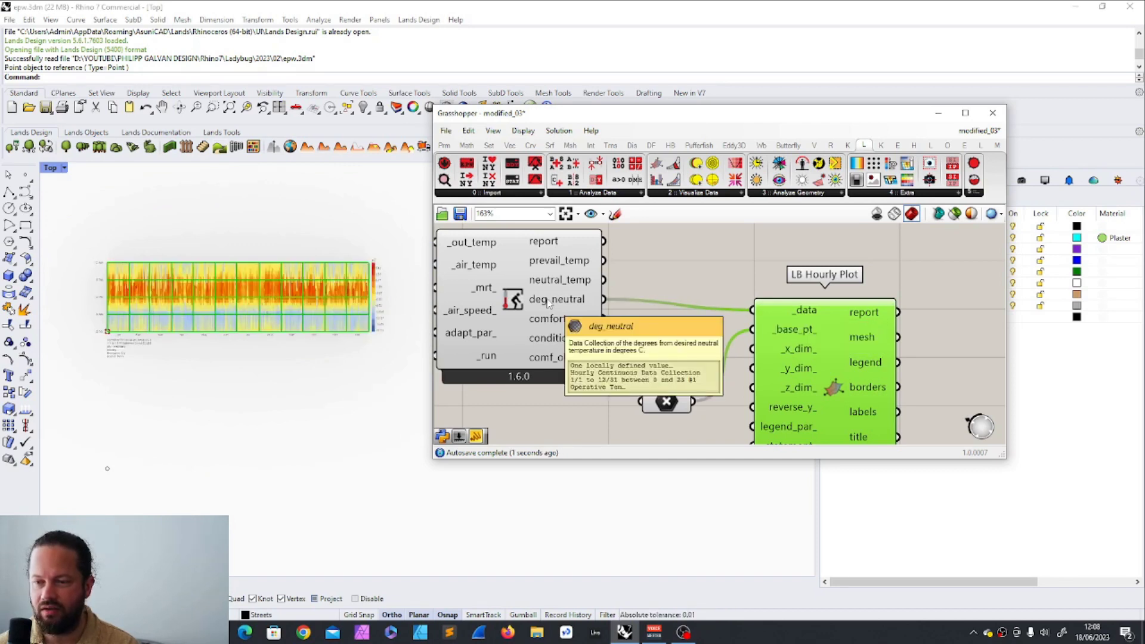
pyautogui.scroll(3, 397, 313)
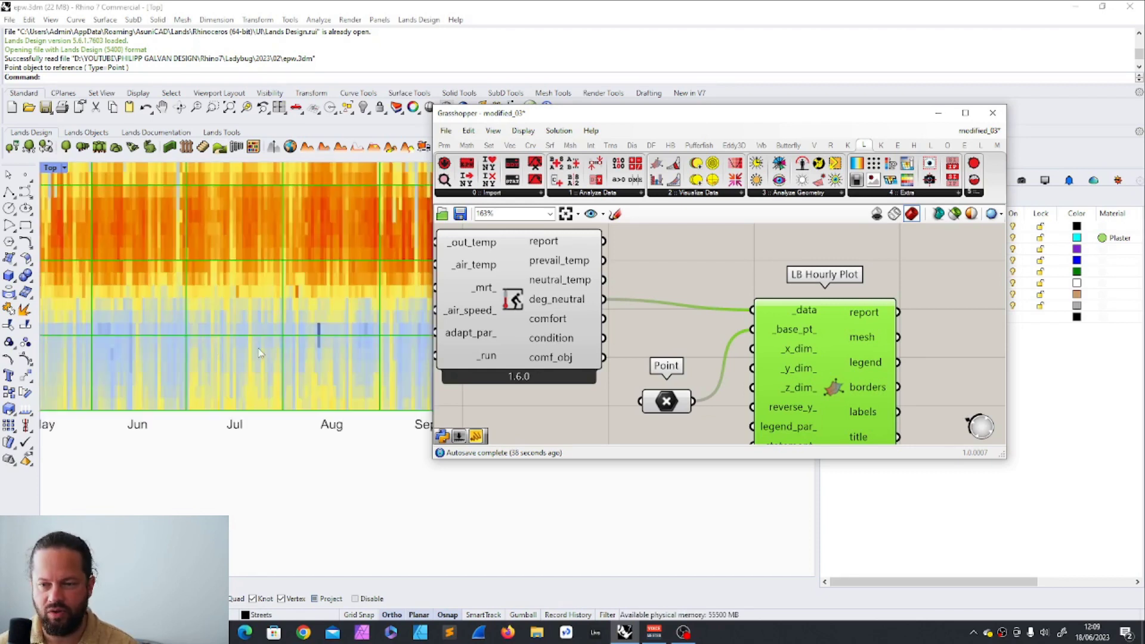
pyautogui.scroll(-4, 320, 343)
pyautogui.scroll(6, 321, 343)
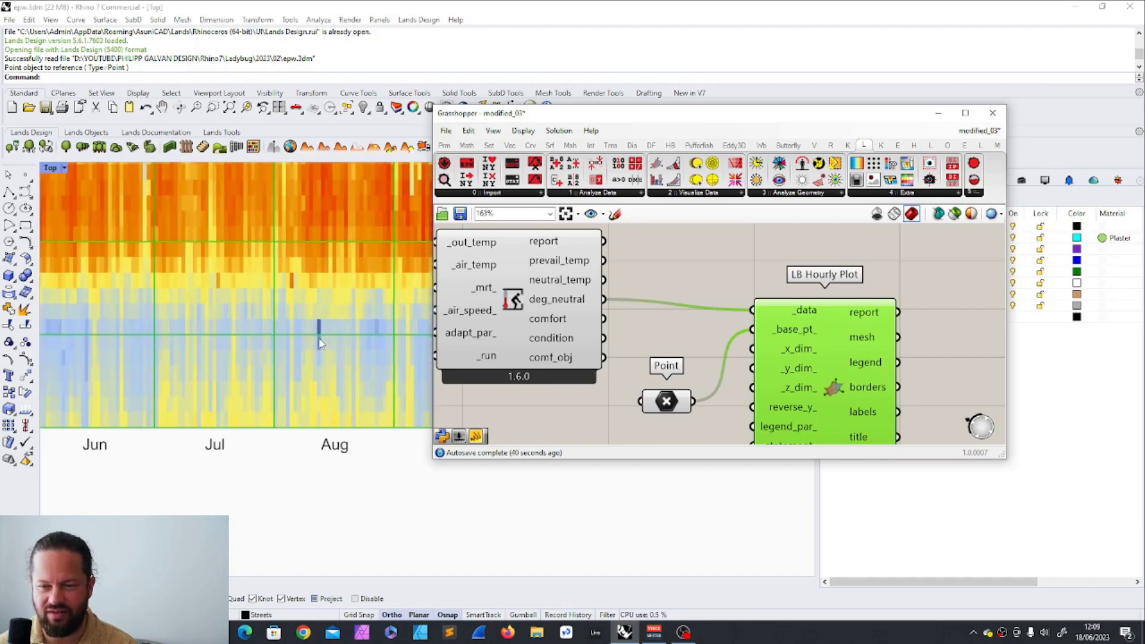
# Inspect the hours from July to October in the deg_neutral chart in the Top viewport
pyautogui.scroll(-3, 309, 334)
pyautogui.scroll(6, 298, 335)
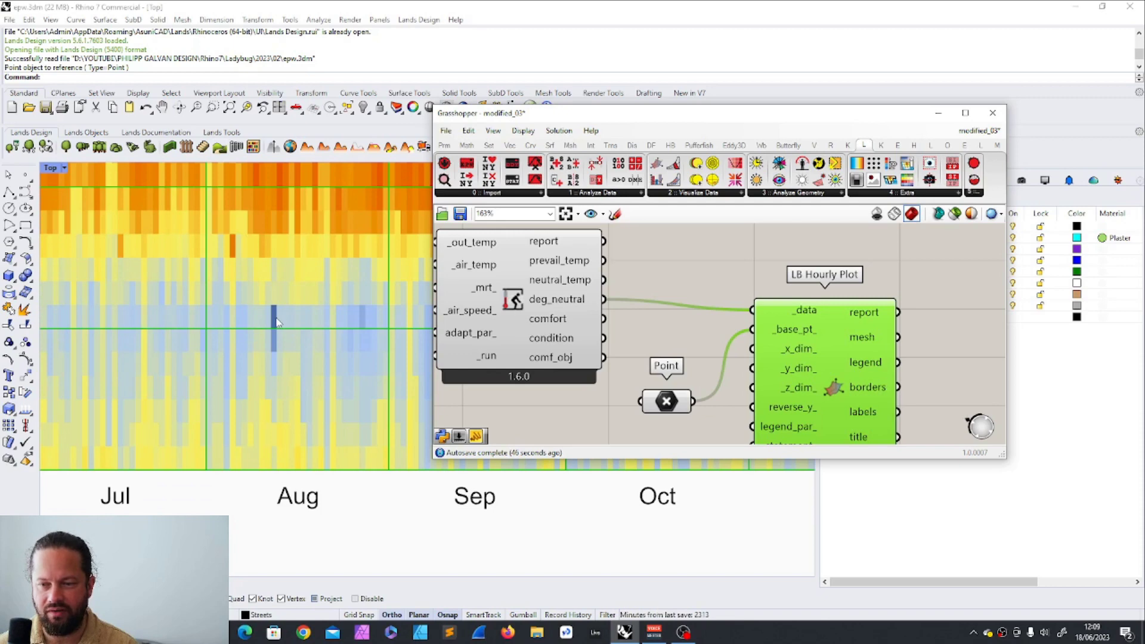
pyautogui.scroll(-5, 262, 329)
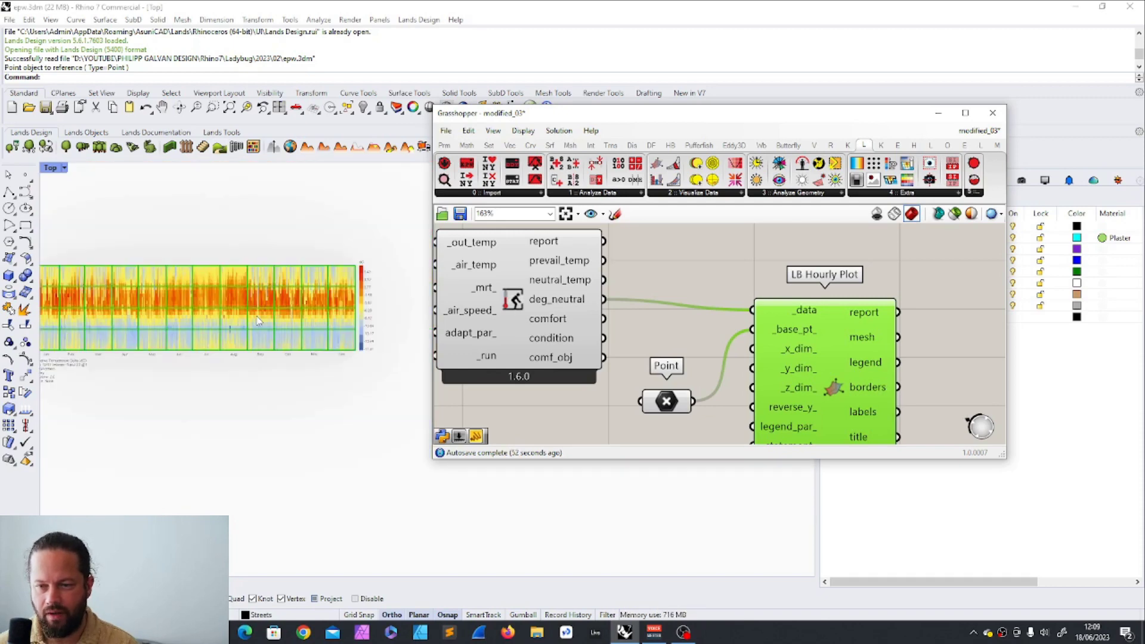
# Review the LB Adaptive Comfort component's connected inputs and read its description of when the adaptive model applies
pyautogui.click(765, 282)
pyautogui.scroll(-8, 564, 280)
pyautogui.moveTo(550, 261); pyautogui.dragTo(823, 352)
pyautogui.scroll(6, 729, 277)
pyautogui.scroll(1, 752, 287)
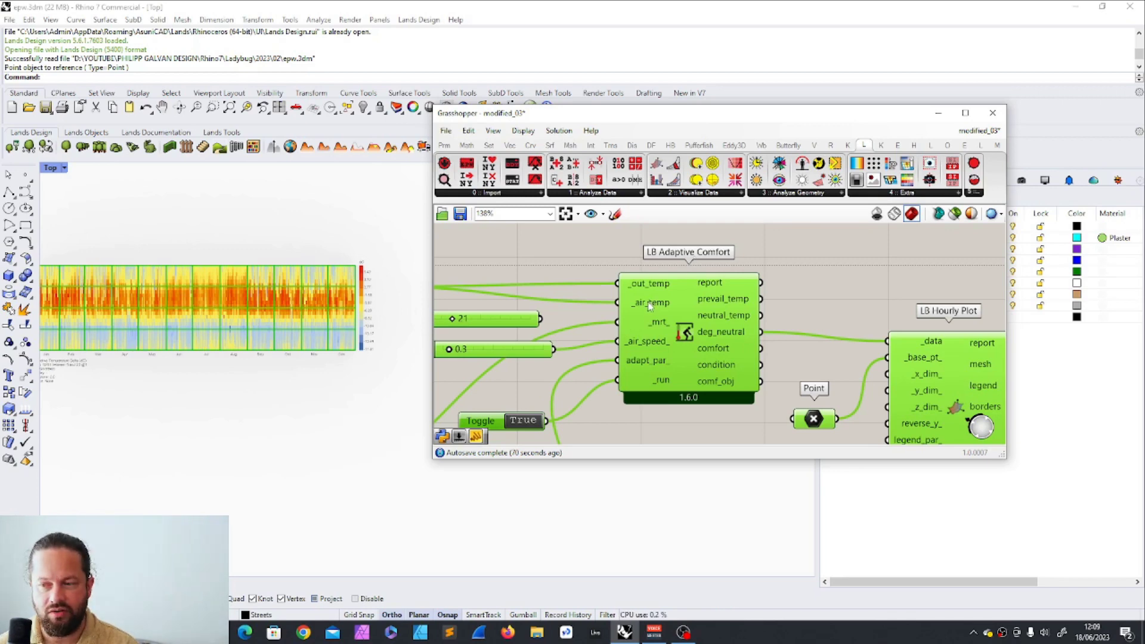
pyautogui.moveTo(647, 302)
pyautogui.scroll(-2, 647, 302)
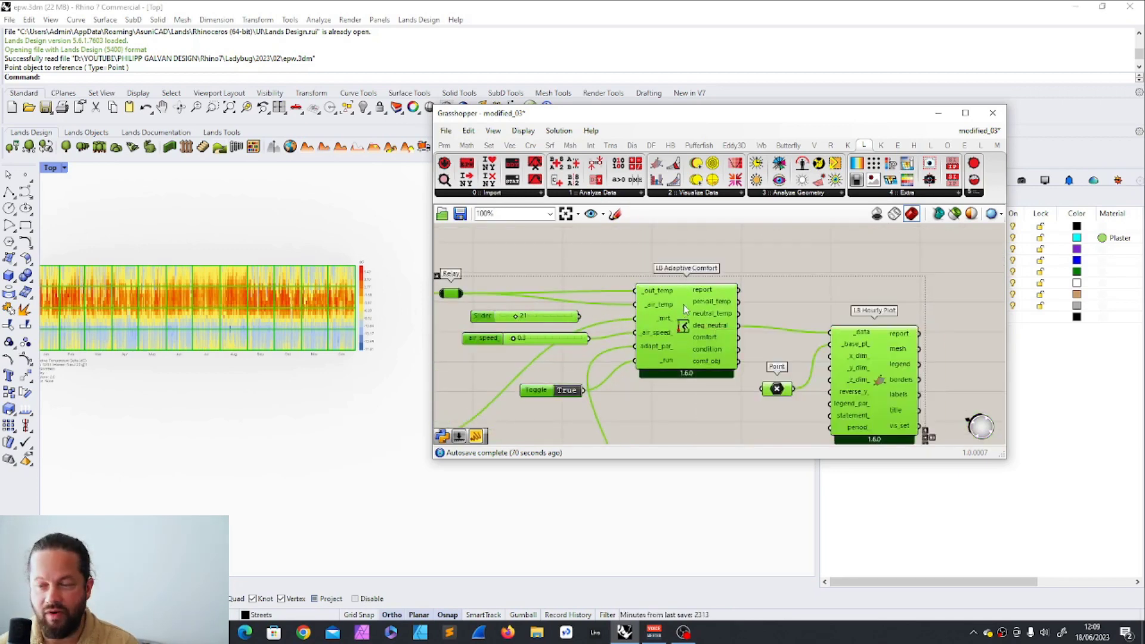
pyautogui.moveTo(684, 306)
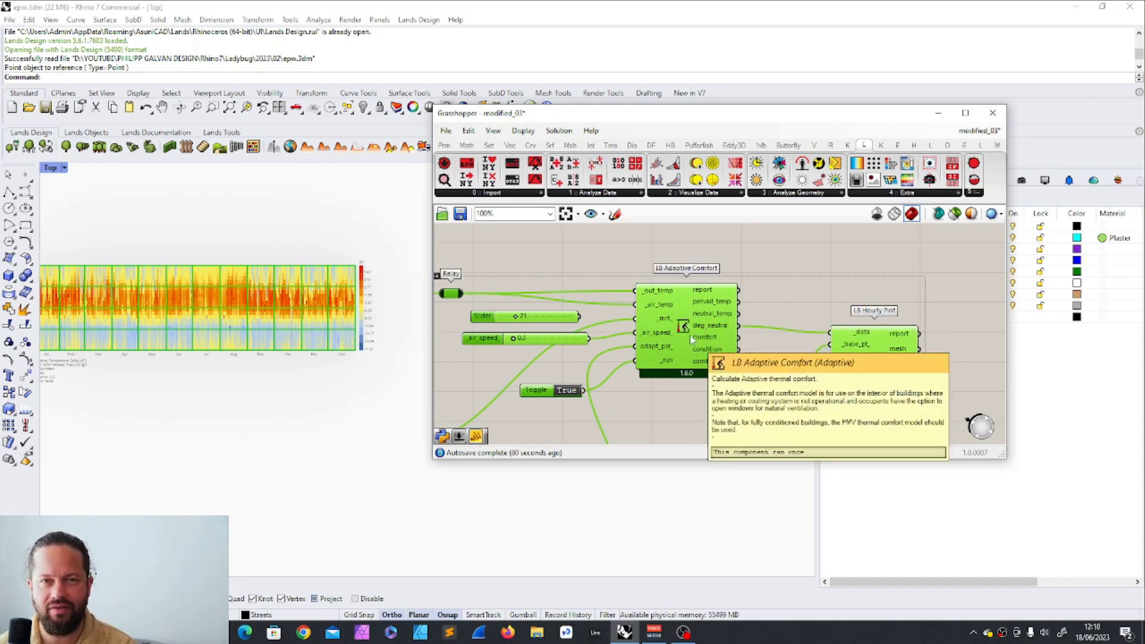
# Locate the LB PMV Comfort component and read its description of when the PMV model applies
pyautogui.scroll(-5, 690, 335)
pyautogui.scroll(-4, 689, 336)
pyautogui.scroll(8, 590, 301)
pyautogui.scroll(-4, 594, 326)
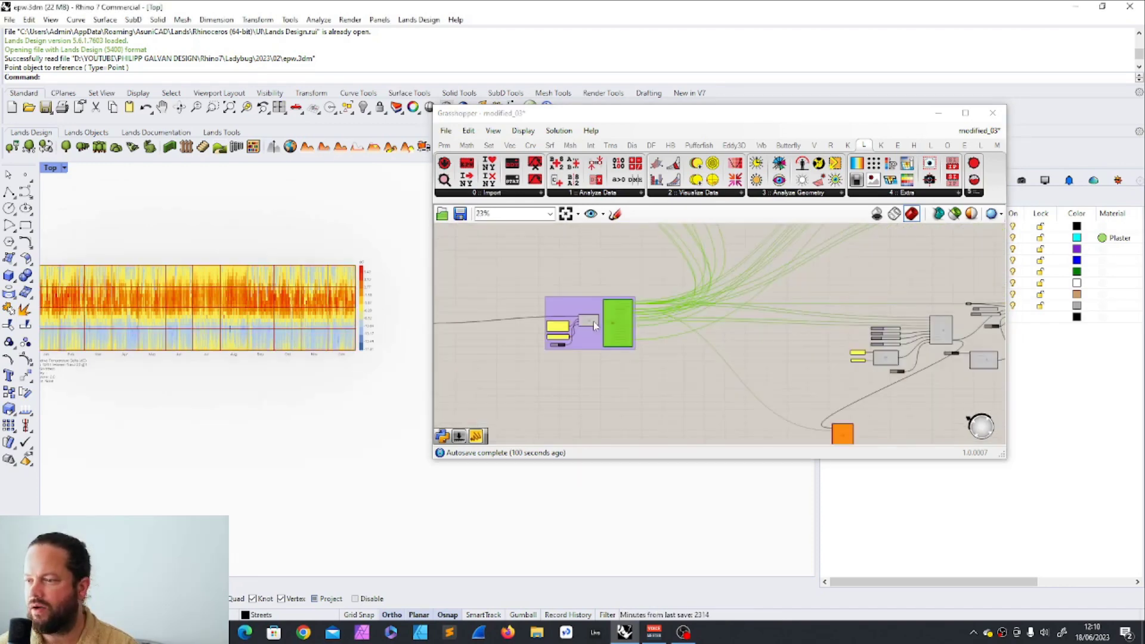
pyautogui.scroll(2, 595, 325)
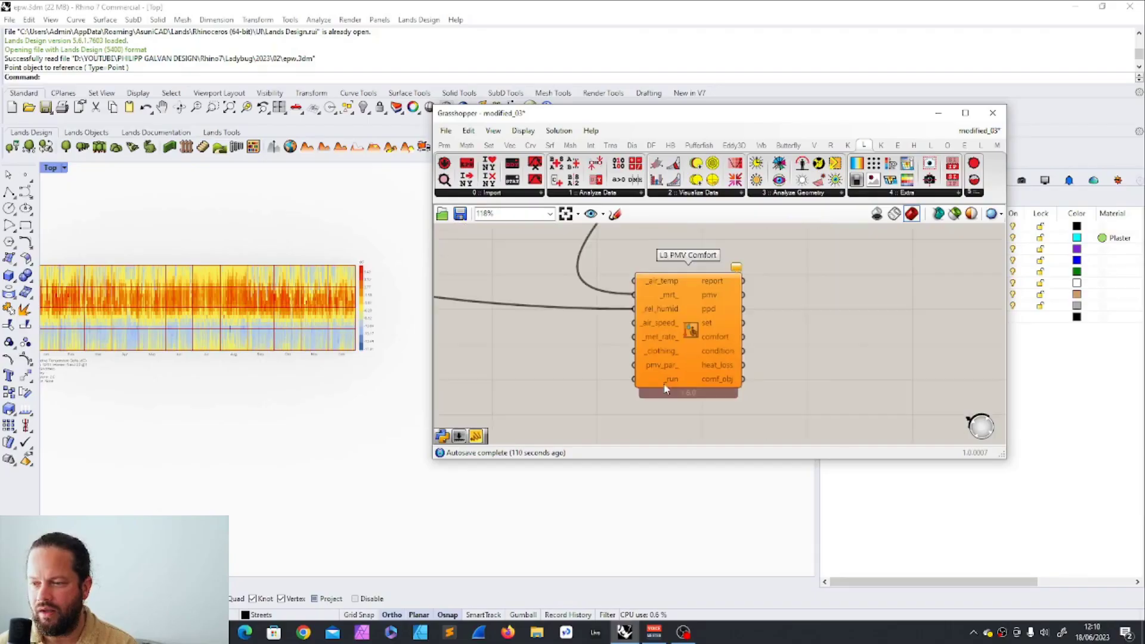
pyautogui.scroll(1, 692, 301)
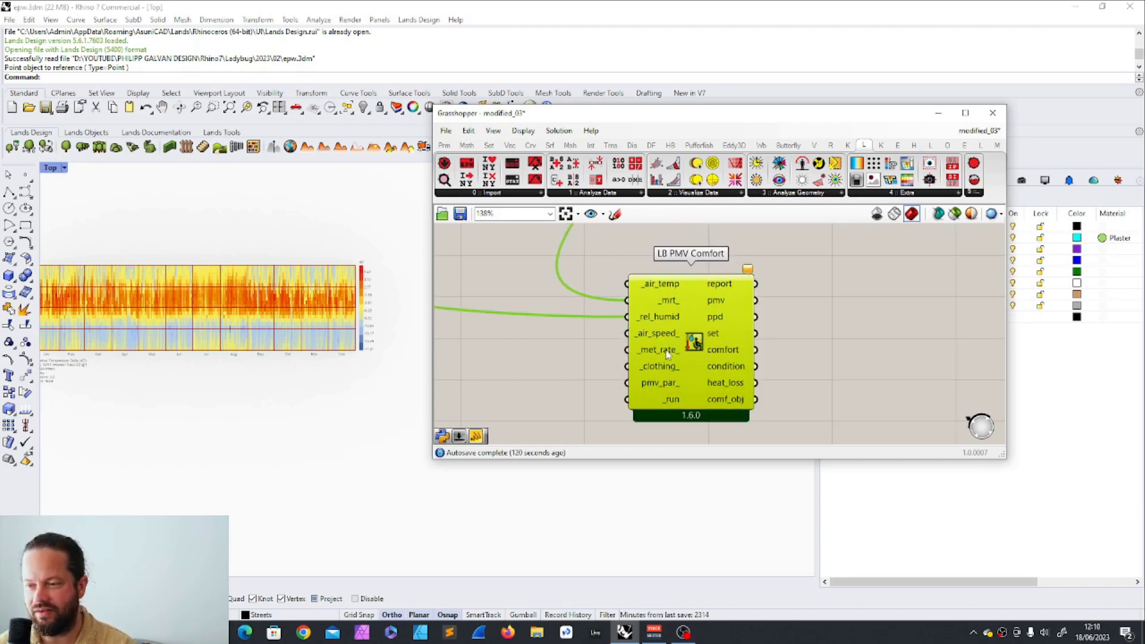
pyautogui.moveTo(667, 353); pyautogui.dragTo(660, 351)
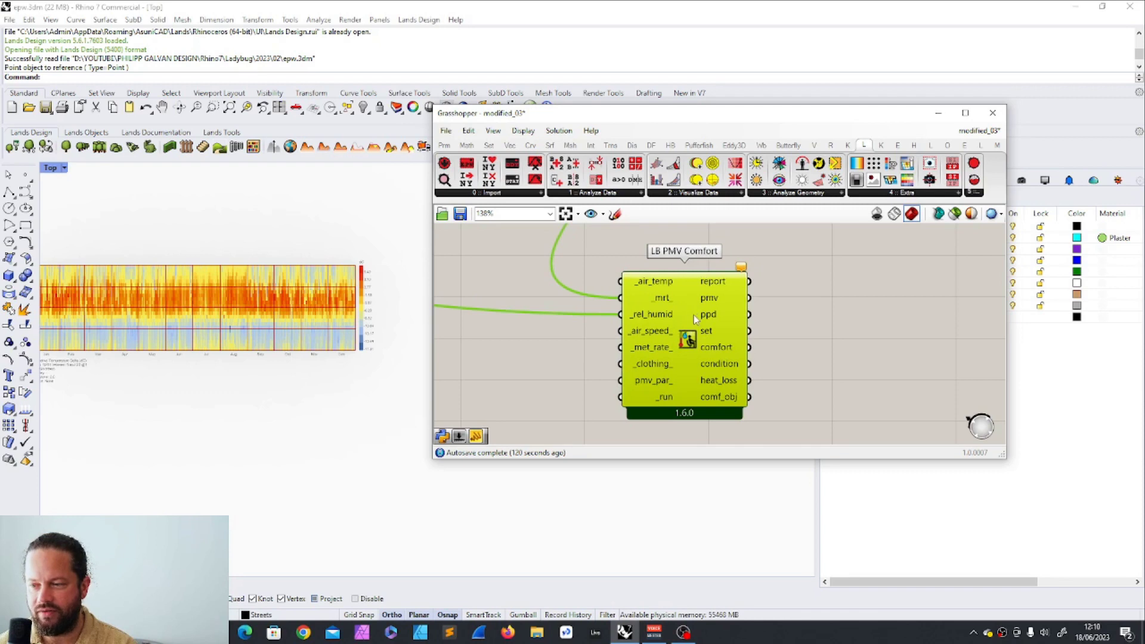
pyautogui.moveTo(691, 316)
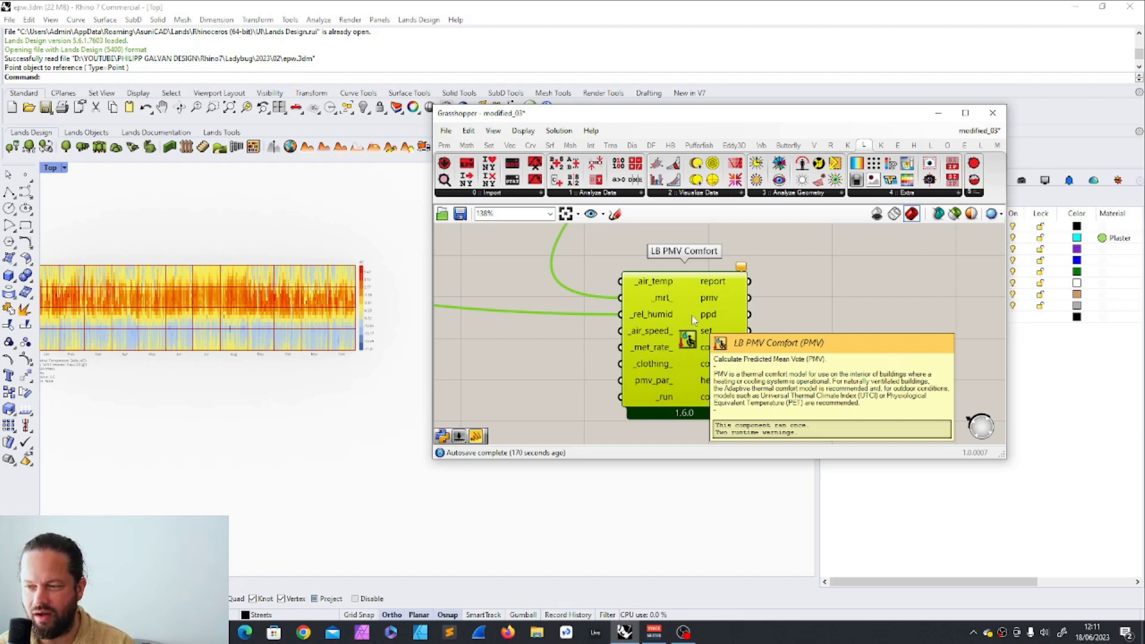
# Select the PMV Comfort component and read the description of its _air_temp input
pyautogui.scroll(-5, 692, 316)
pyautogui.scroll(3, 725, 418)
pyautogui.click(717, 355)
pyautogui.moveTo(715, 349)
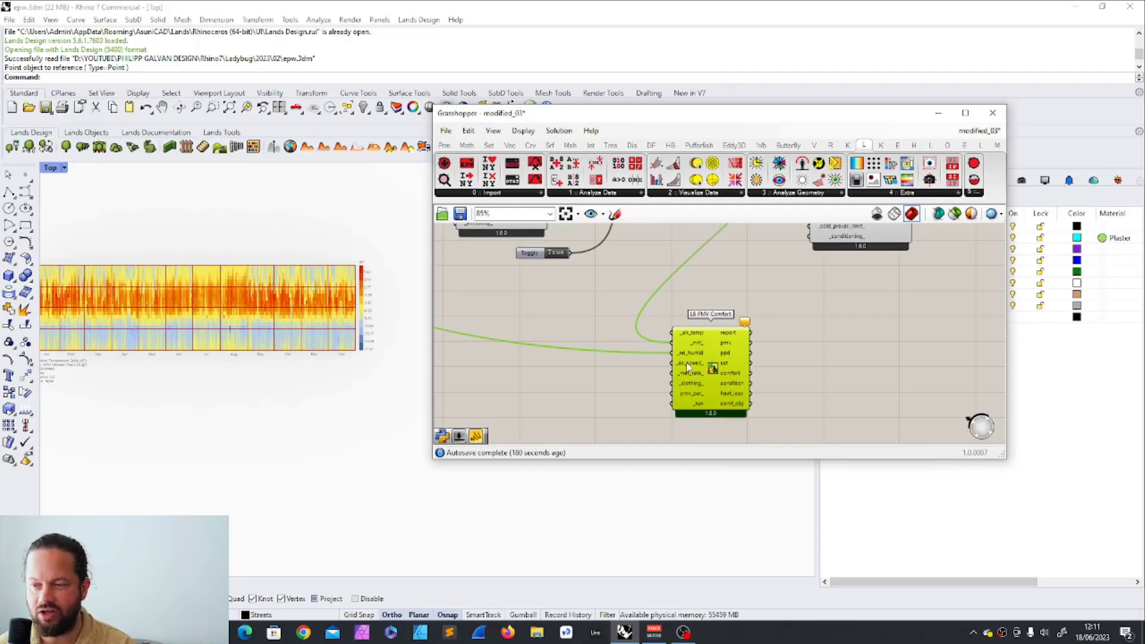
pyautogui.moveTo(696, 337)
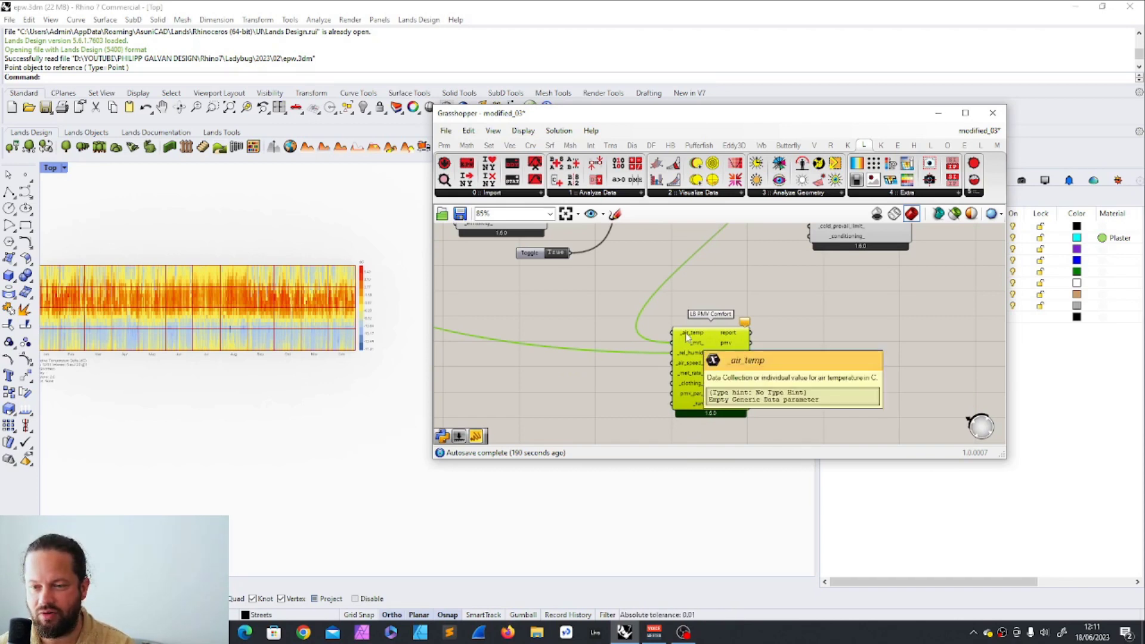
pyautogui.scroll(3, 687, 338)
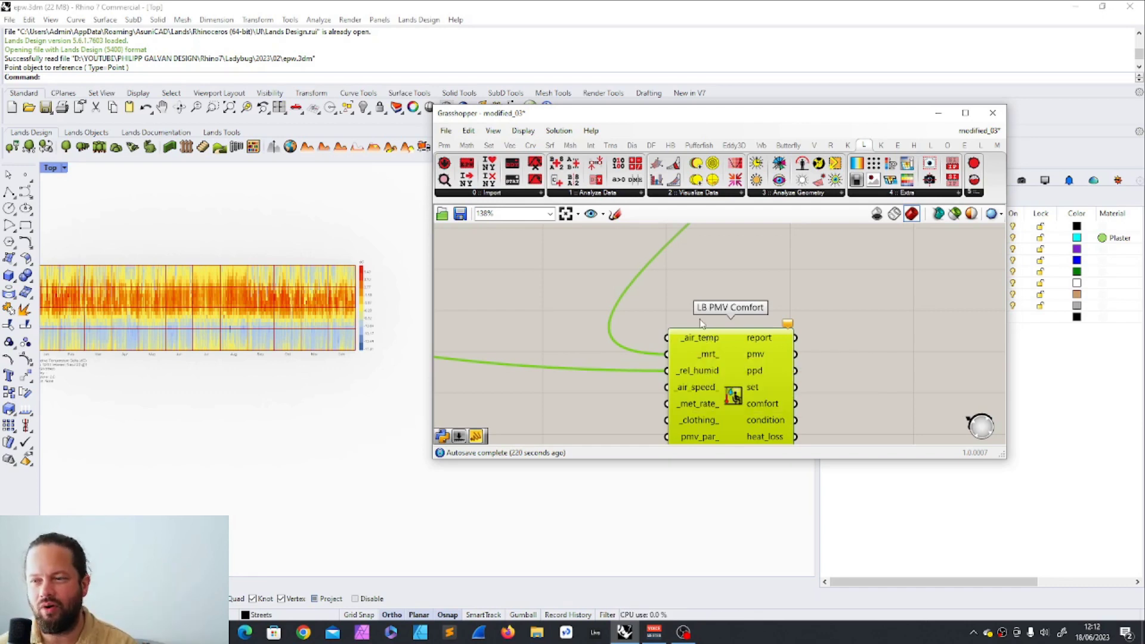
# Add a number slider with value 21 and connect it to the _air_temp input of PMV Comfort
pyautogui.doubleClick(560, 309)
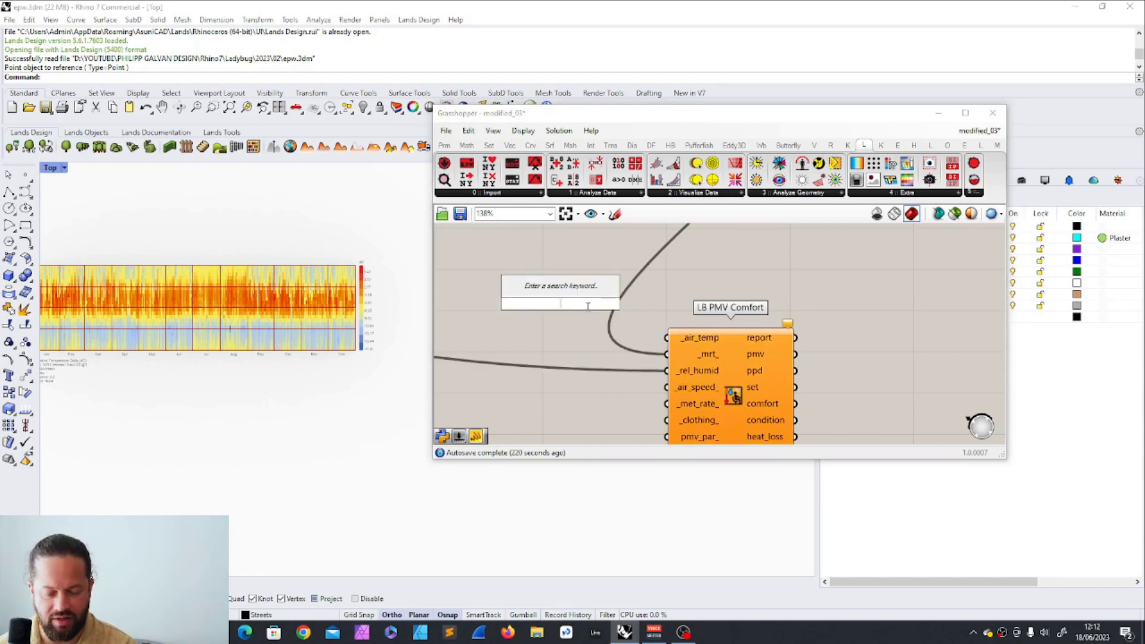
pyautogui.write('21')
pyautogui.press('Return')
pyautogui.moveTo(587, 310); pyautogui.dragTo(664, 343)
pyautogui.moveTo(521, 340)
pyautogui.mouseDown()
pyautogui.moveTo(526, 327)
pyautogui.moveTo(529, 341)
pyautogui.mouseUp()
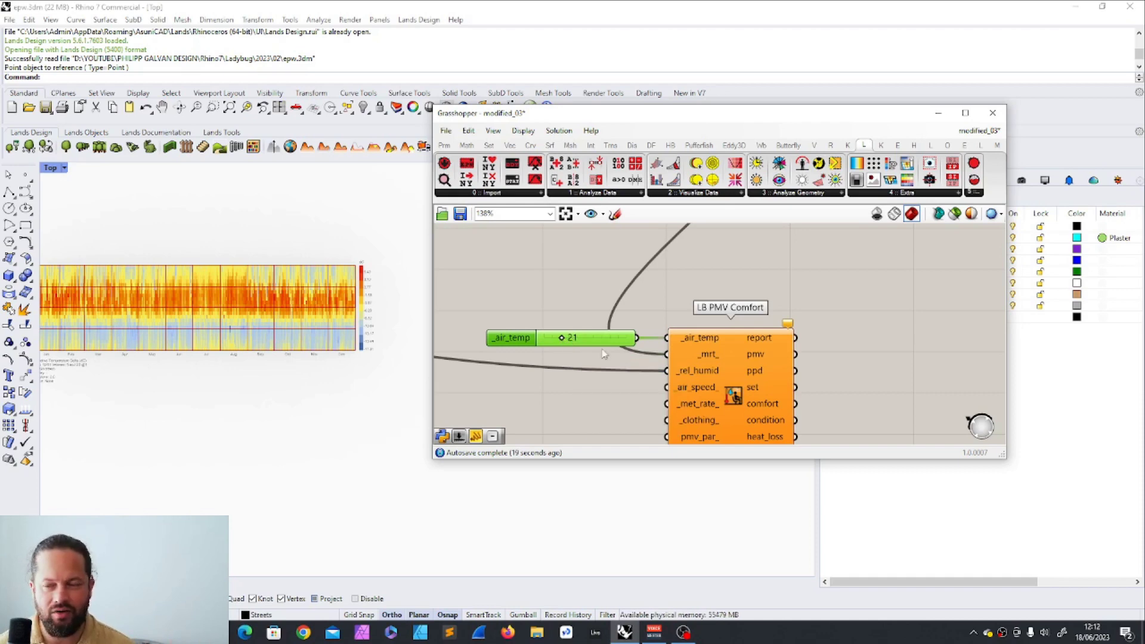
# Read the description of the _mrt_ input on the PMV Comfort component
pyautogui.scroll(-2, 746, 370)
pyautogui.scroll(4, 749, 373)
pyautogui.moveTo(756, 373)
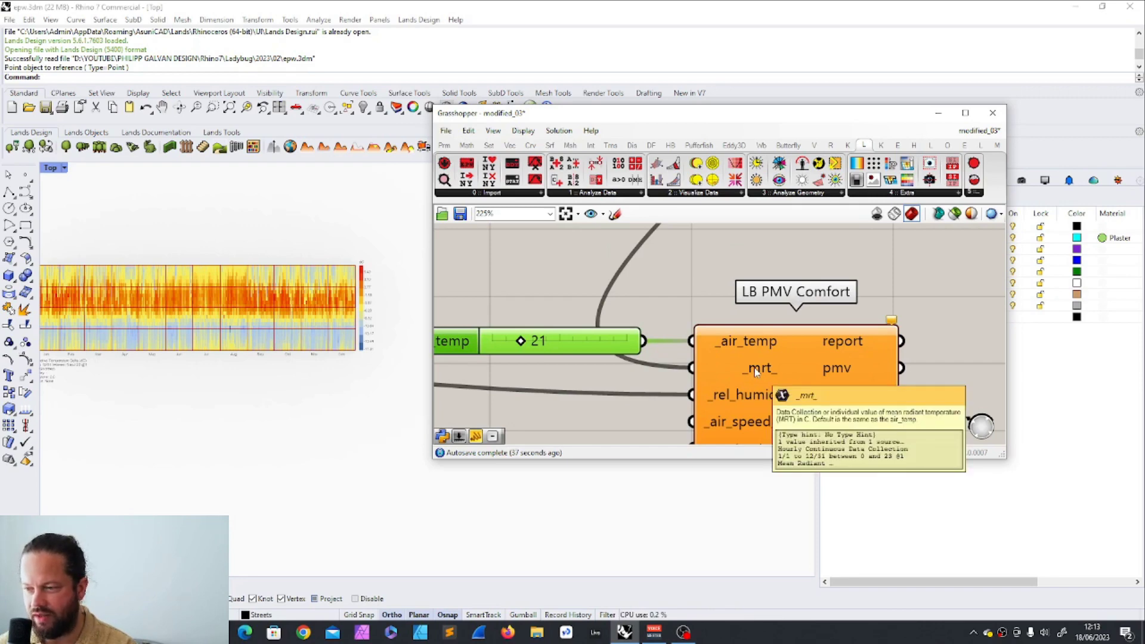
# Trace the mrt output of LB Indoor Solar MRT to the comfort components and check its description
pyautogui.scroll(-5, 730, 307)
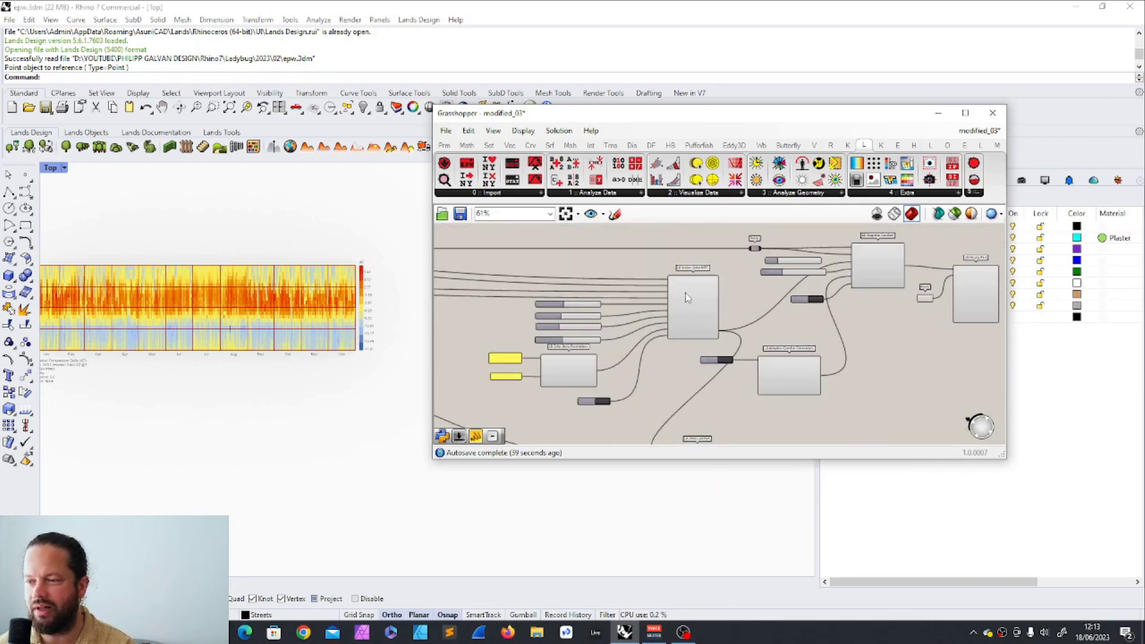
pyautogui.click(685, 294)
pyautogui.scroll(1, 668, 327)
pyautogui.scroll(-3, 668, 327)
pyautogui.scroll(2, 724, 336)
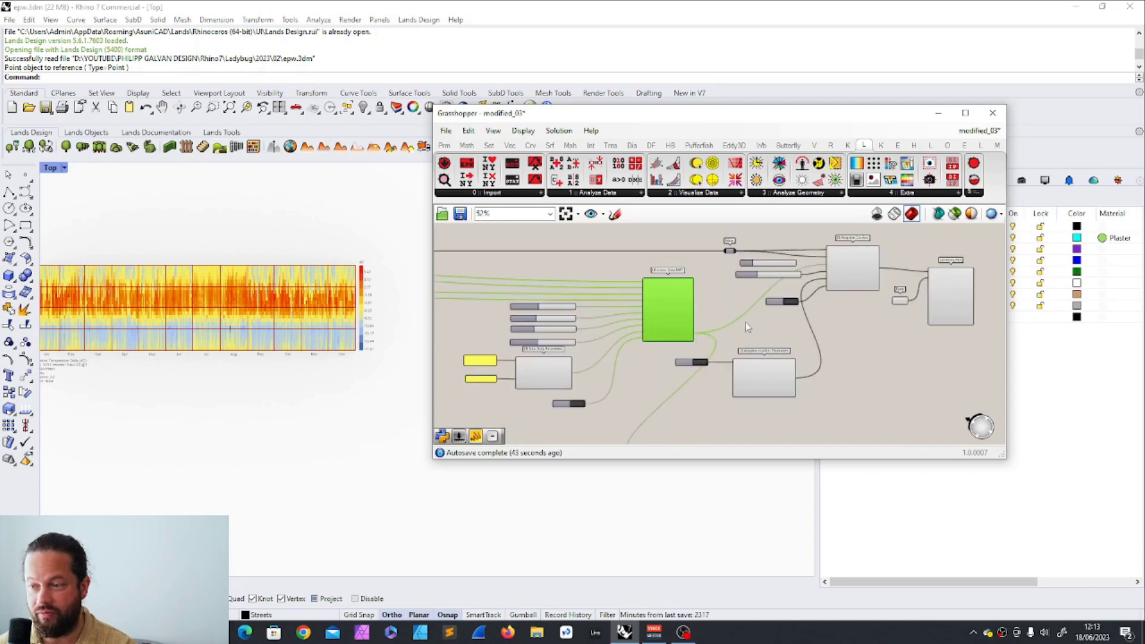
pyautogui.click(862, 261)
pyautogui.scroll(2, 861, 260)
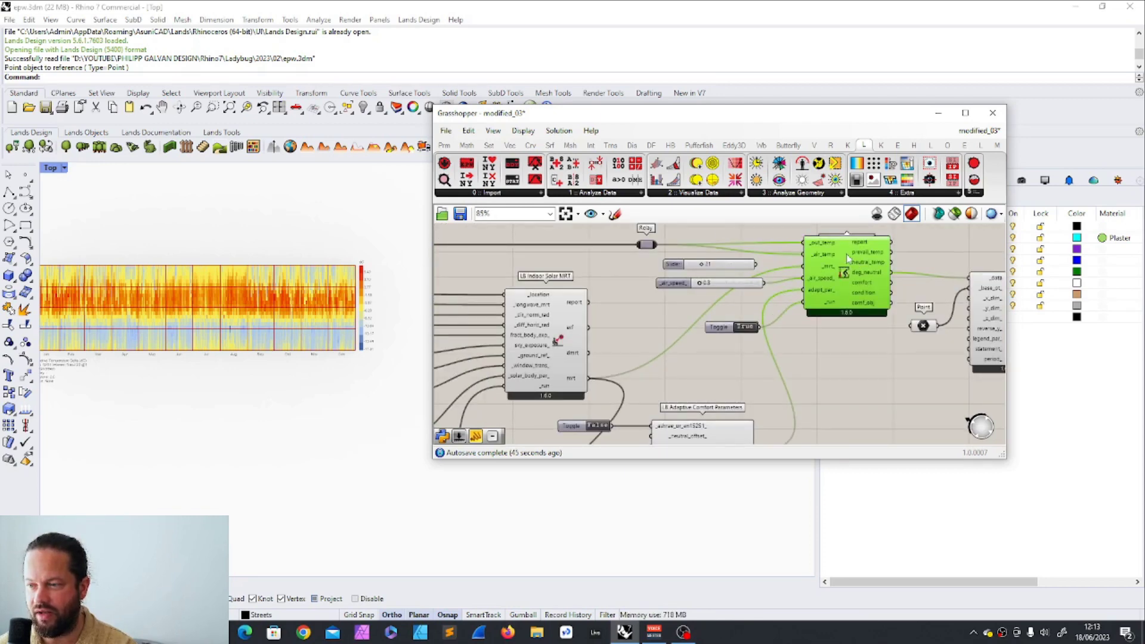
pyautogui.moveTo(586, 380); pyautogui.dragTo(625, 337, button='right')
pyautogui.scroll(1, 624, 338)
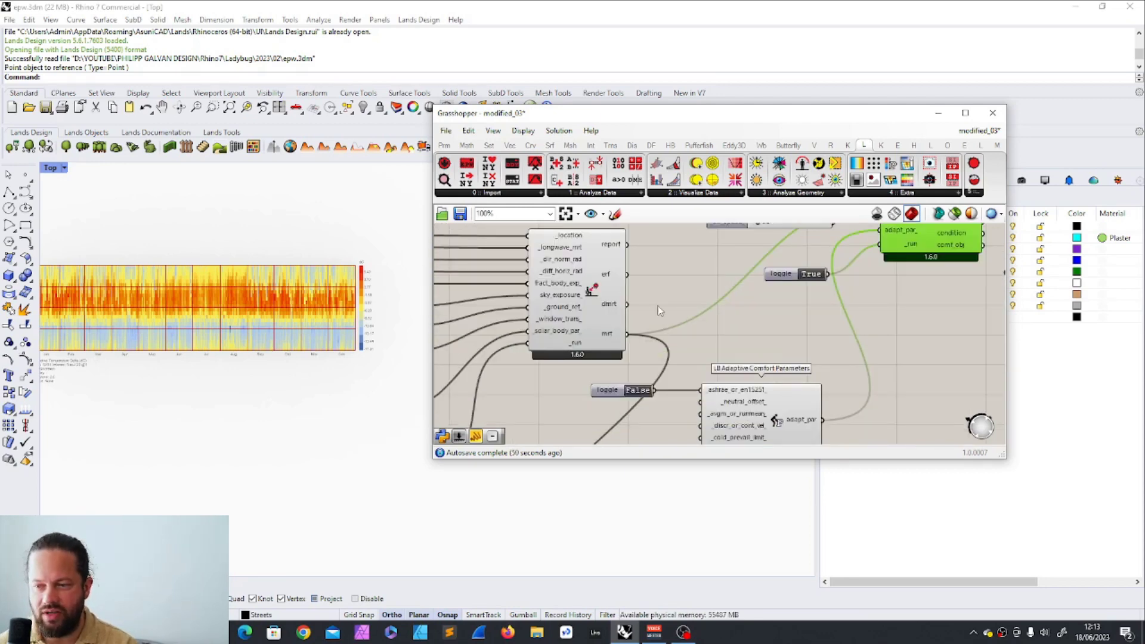
pyautogui.scroll(-2, 657, 306)
pyautogui.scroll(3, 640, 303)
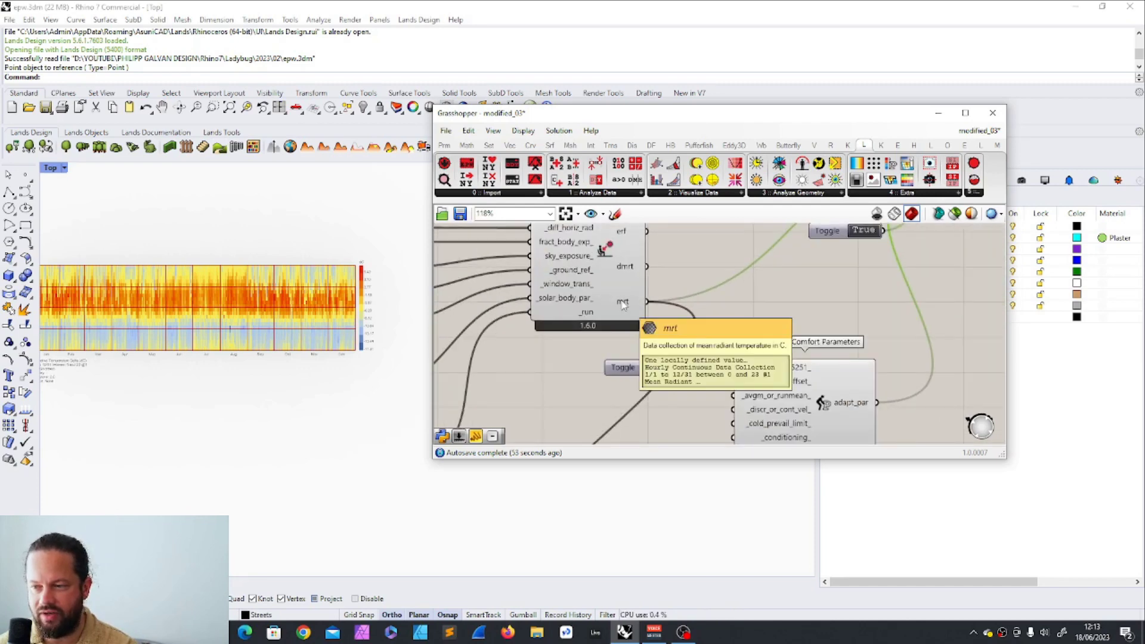
pyautogui.scroll(-2, 576, 305)
pyautogui.scroll(3, 576, 304)
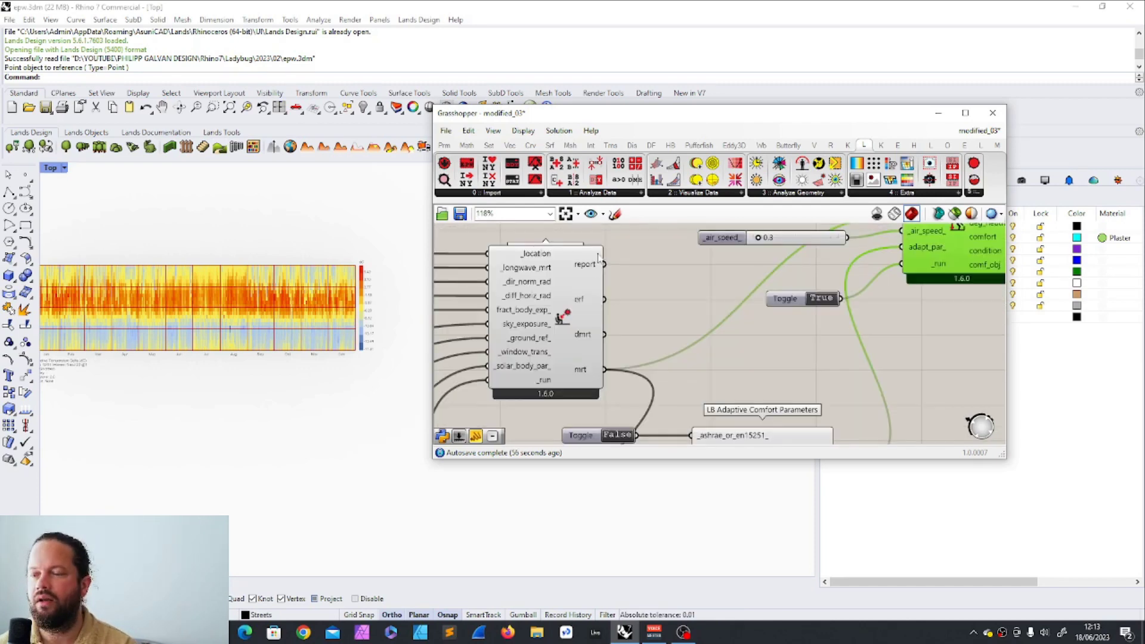
pyautogui.scroll(-3, 618, 321)
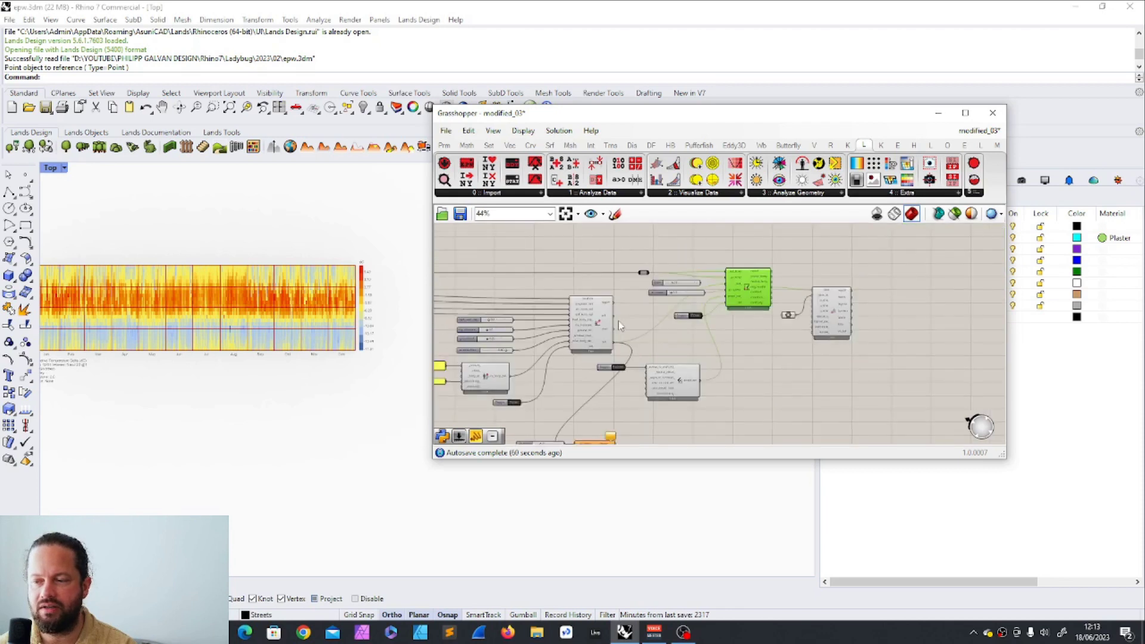
# Place a copy of the True toggle next to the PMV Comfort component, level with its _run input
pyautogui.scroll(4, 653, 385)
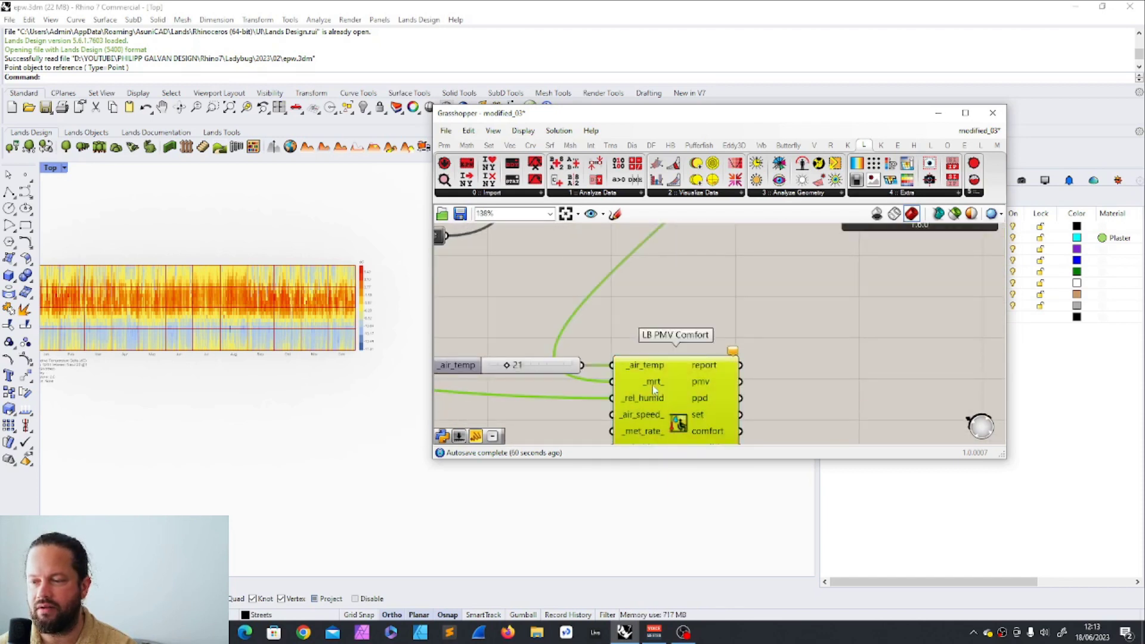
pyautogui.scroll(-5, 636, 331)
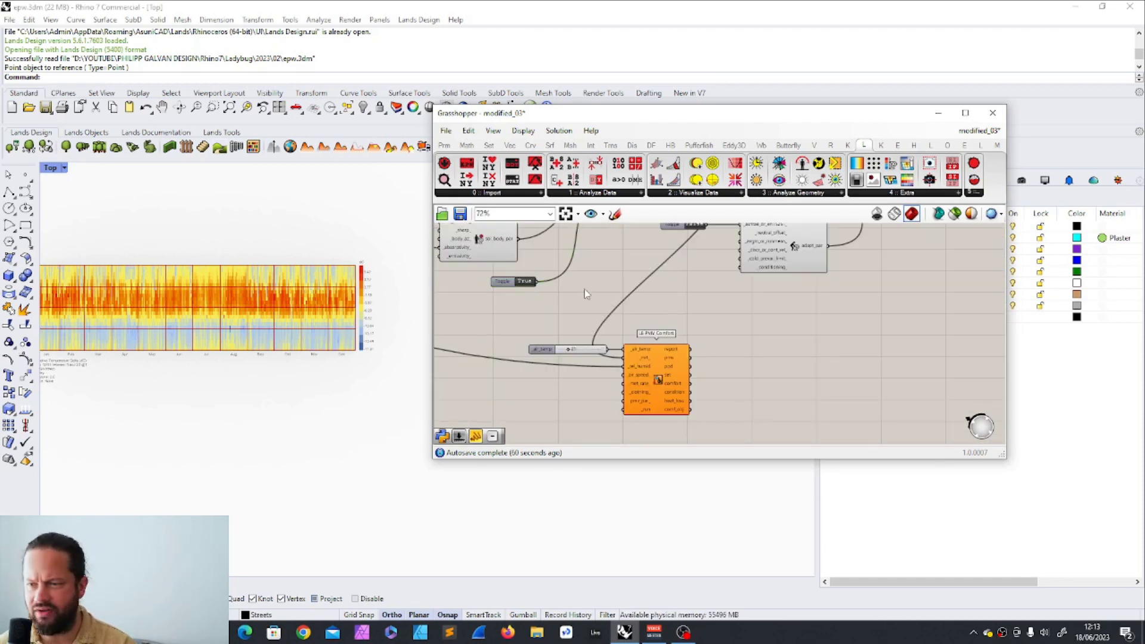
pyautogui.scroll(6, 620, 358)
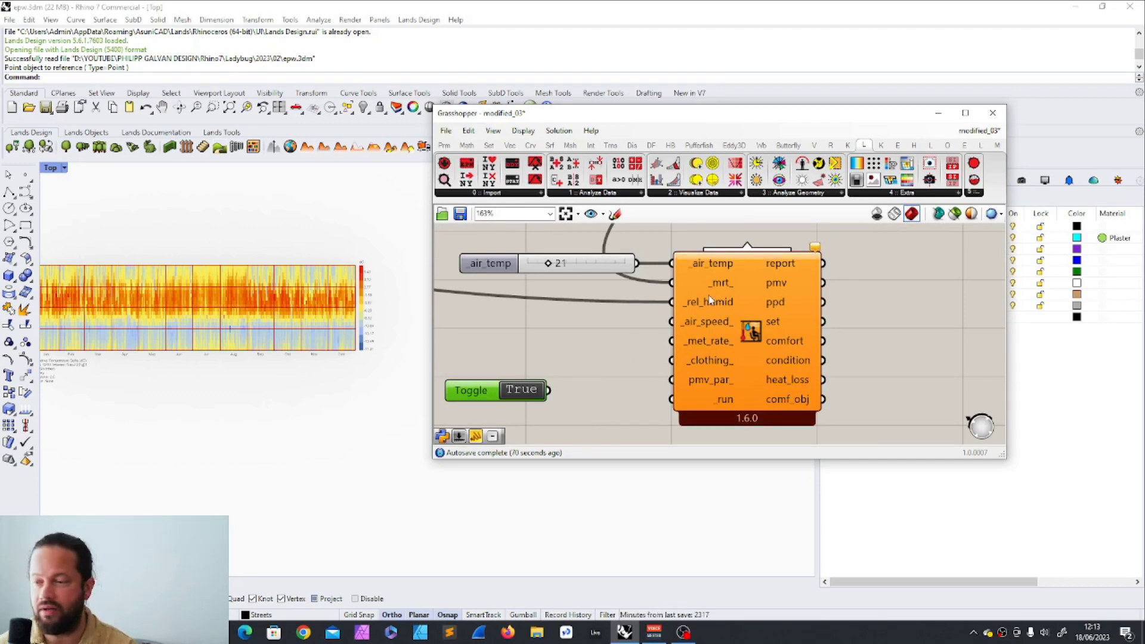
# Trace the _rel_humid wire of PMV Comfort back to the relative_humidity output of LB Import EPW
pyautogui.moveTo(715, 305)
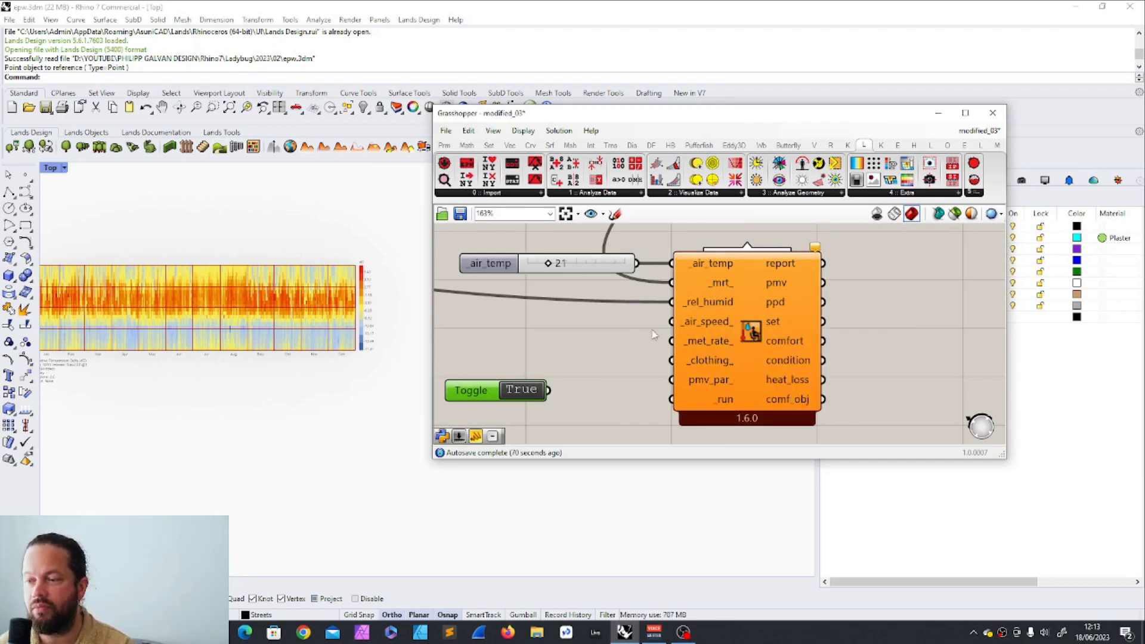
pyautogui.scroll(-12, 619, 339)
pyautogui.scroll(12, 502, 300)
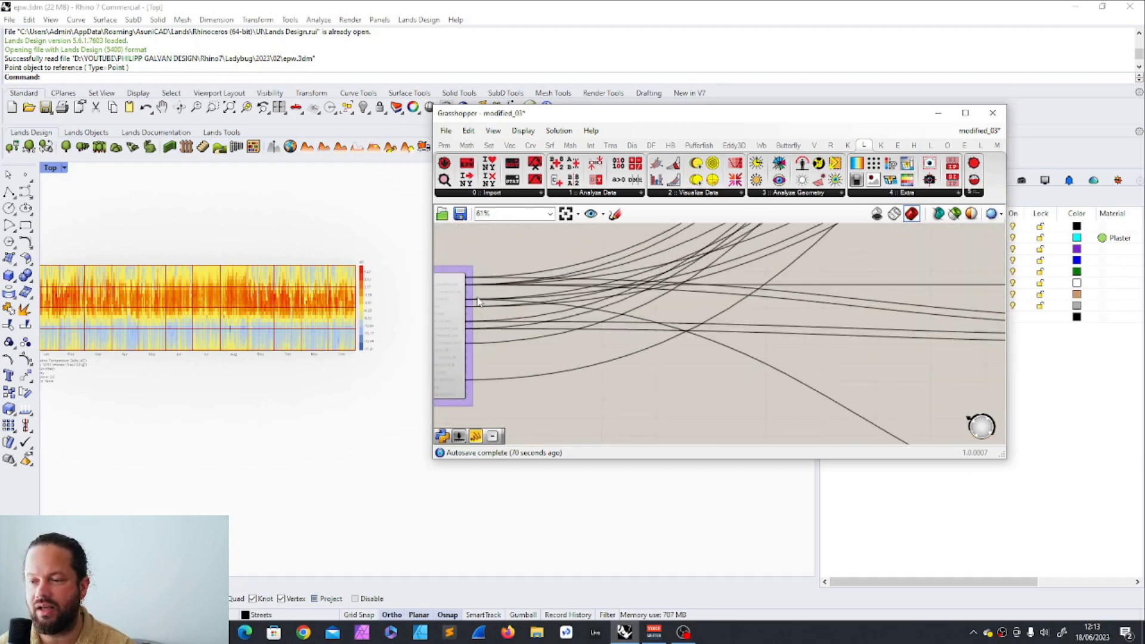
pyautogui.moveTo(487, 304)
pyautogui.scroll(-3, 514, 306)
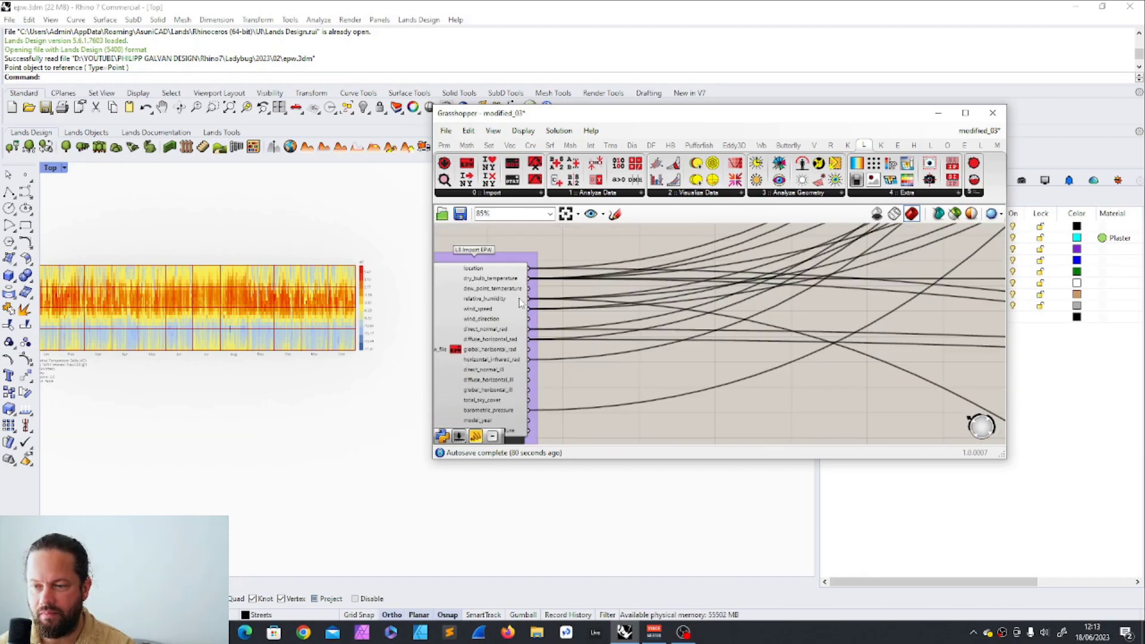
pyautogui.click(492, 295)
# Move the 21-degree _air_temp slider slightly farther away from the PMV Comfort component's inputs
pyautogui.scroll(-8, 492, 294)
pyautogui.scroll(8, 731, 366)
pyautogui.moveTo(591, 358); pyautogui.dragTo(560, 359)
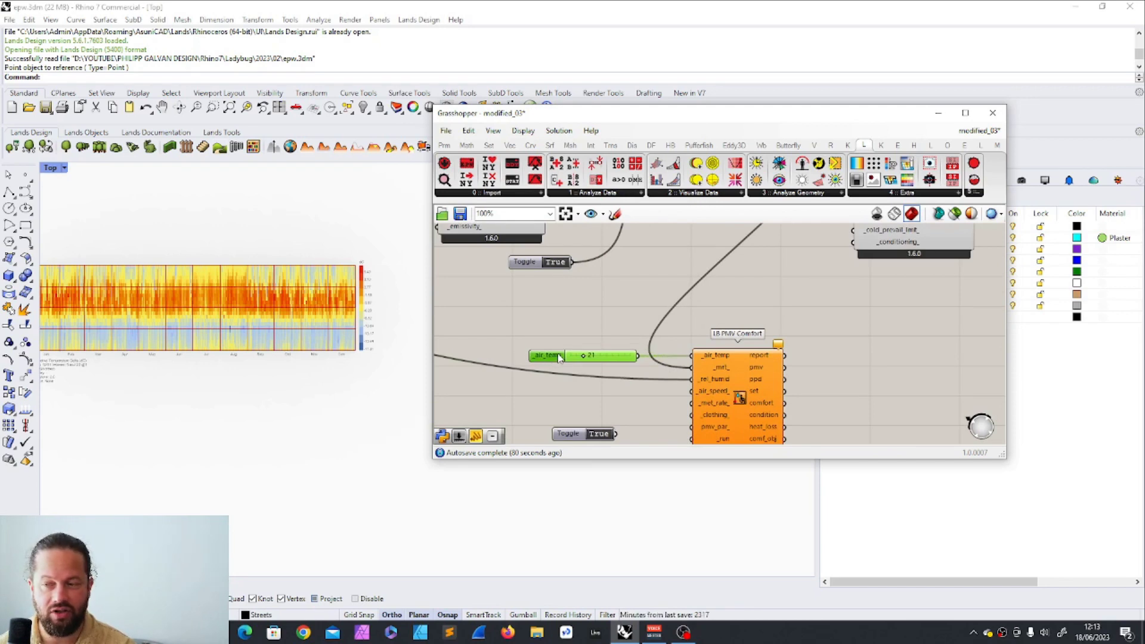
# Check the _rel_humid input description and connect the True toggle to the _run input of PMV Comfort
pyautogui.moveTo(720, 386)
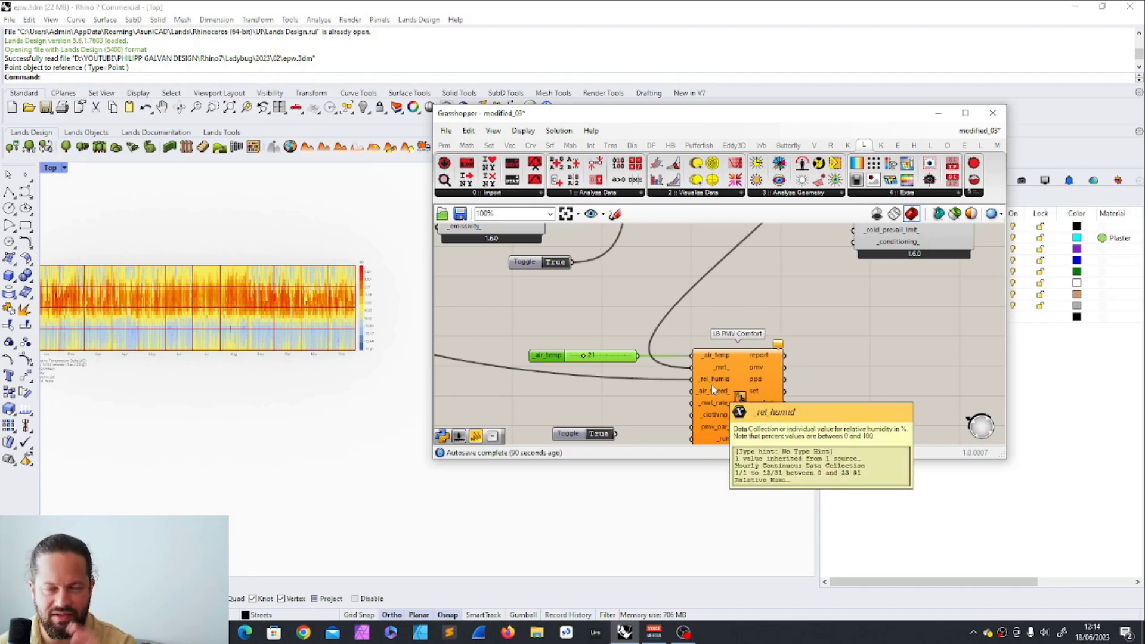
pyautogui.click(654, 416)
pyautogui.moveTo(570, 437); pyautogui.dragTo(668, 389)
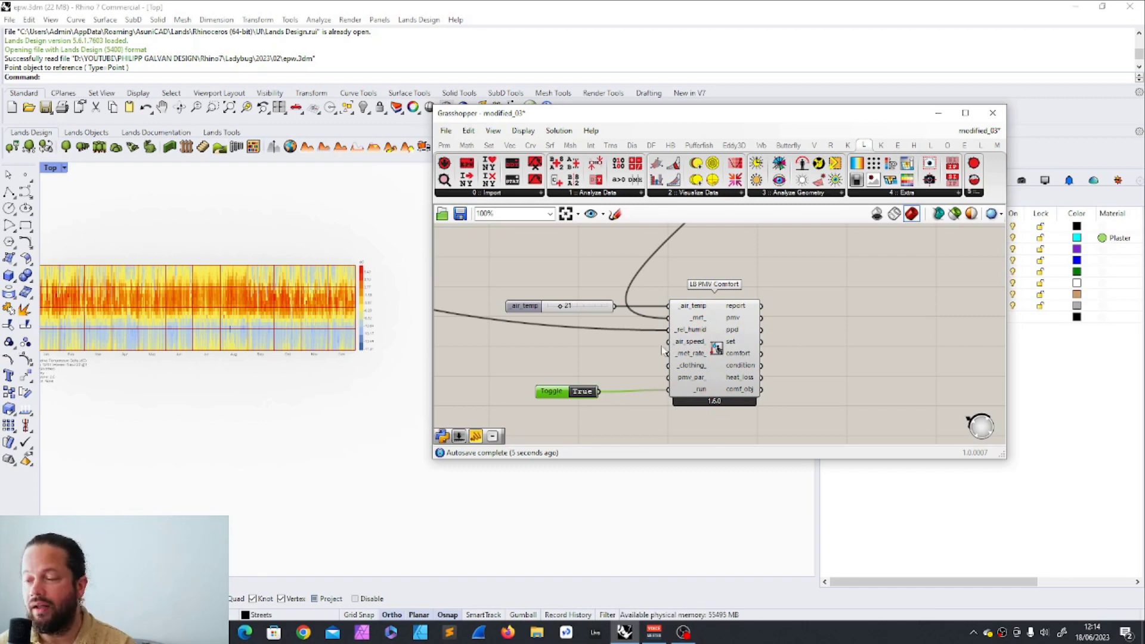
# Add a number slider with value 0.2 beside the _air_speed_ input of PMV Comfort
pyautogui.moveTo(686, 340)
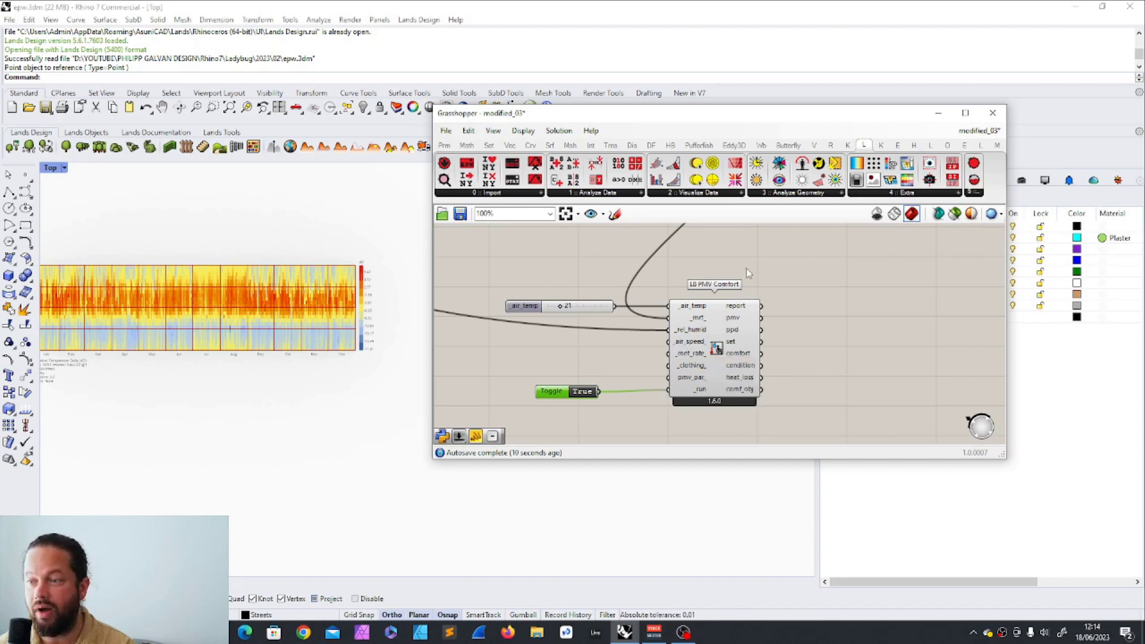
pyautogui.click(528, 306)
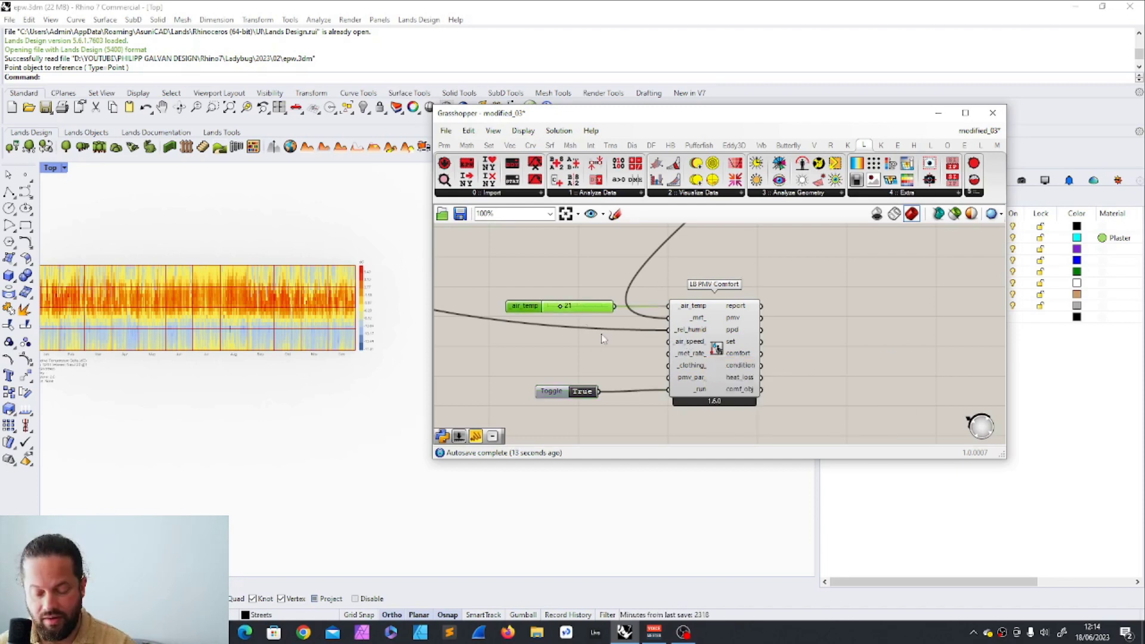
pyautogui.doubleClick(601, 334)
pyautogui.write('0.2')
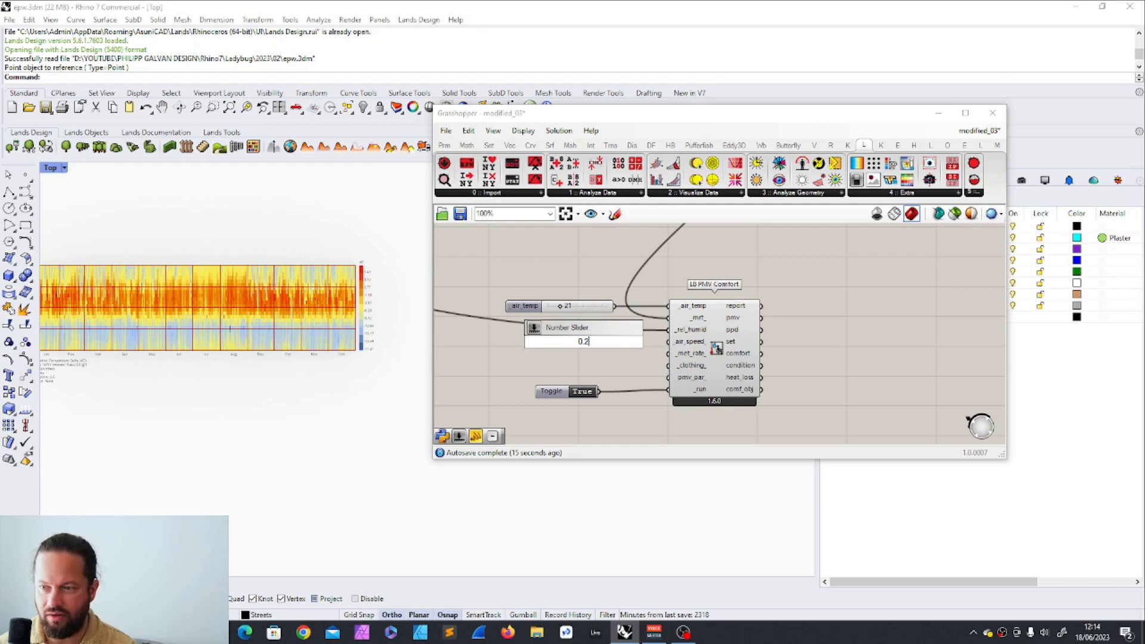
pyautogui.press('Return')
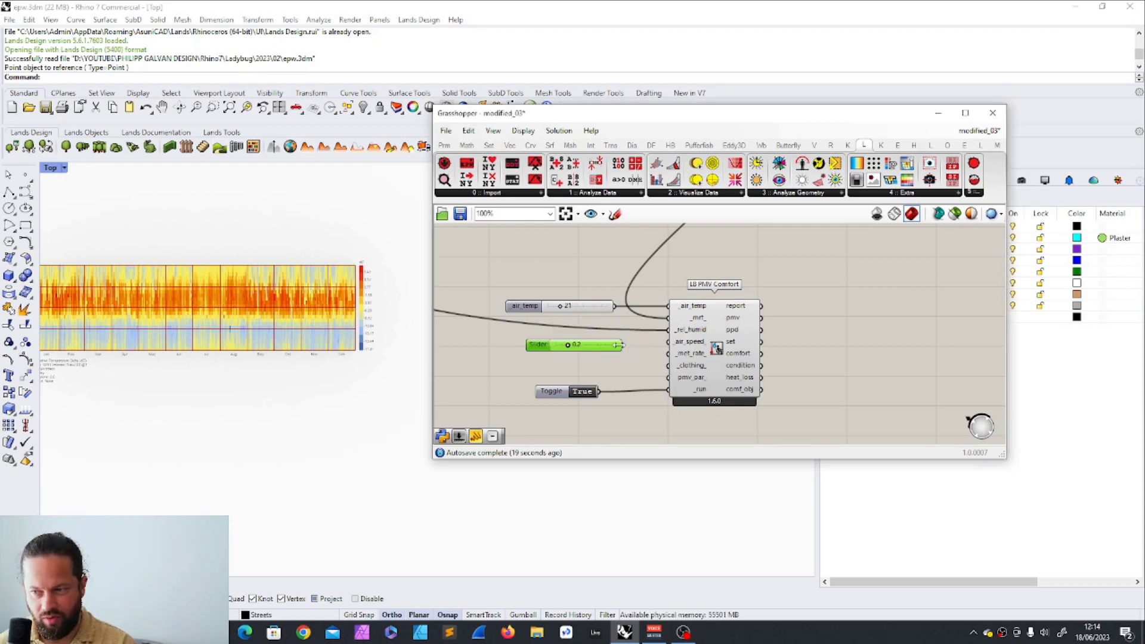
# Connect the 0.2 slider to the _air_speed_ input of PMV Comfort and line it up with the _air_temp slider
pyautogui.moveTo(623, 345); pyautogui.dragTo(668, 342)
pyautogui.moveTo(582, 305); pyautogui.dragTo(584, 305)
pyautogui.click(705, 342)
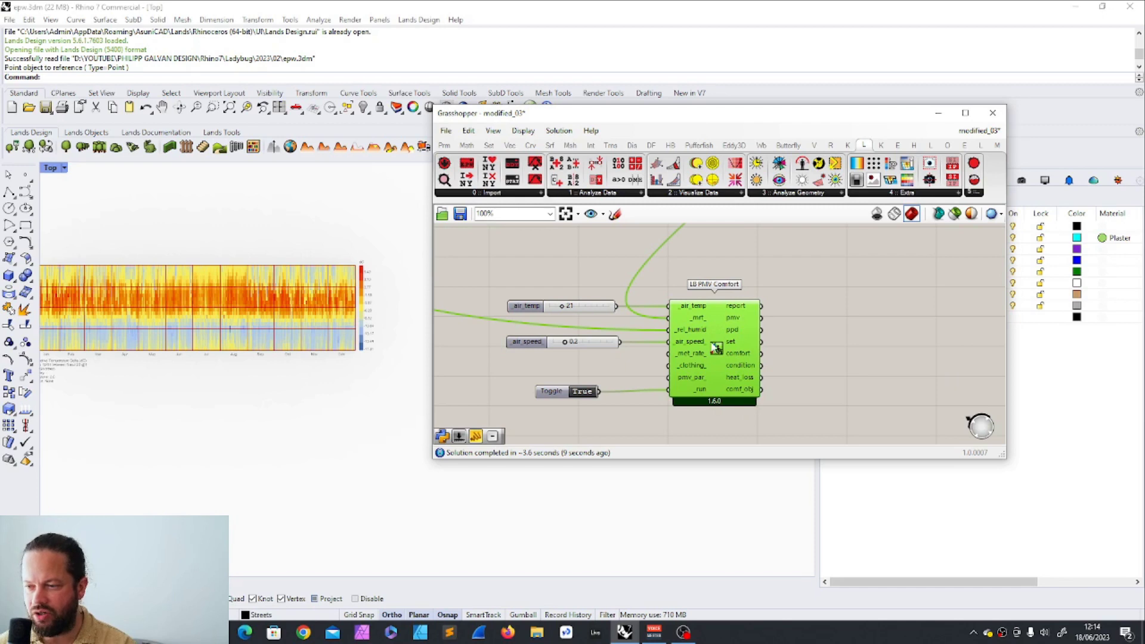
# Place a Rhino point below the adaptive comfort plot, and add LB Hourly Plot with a Point parameter wired to _base_pt_
pyautogui.scroll(-3, 271, 326)
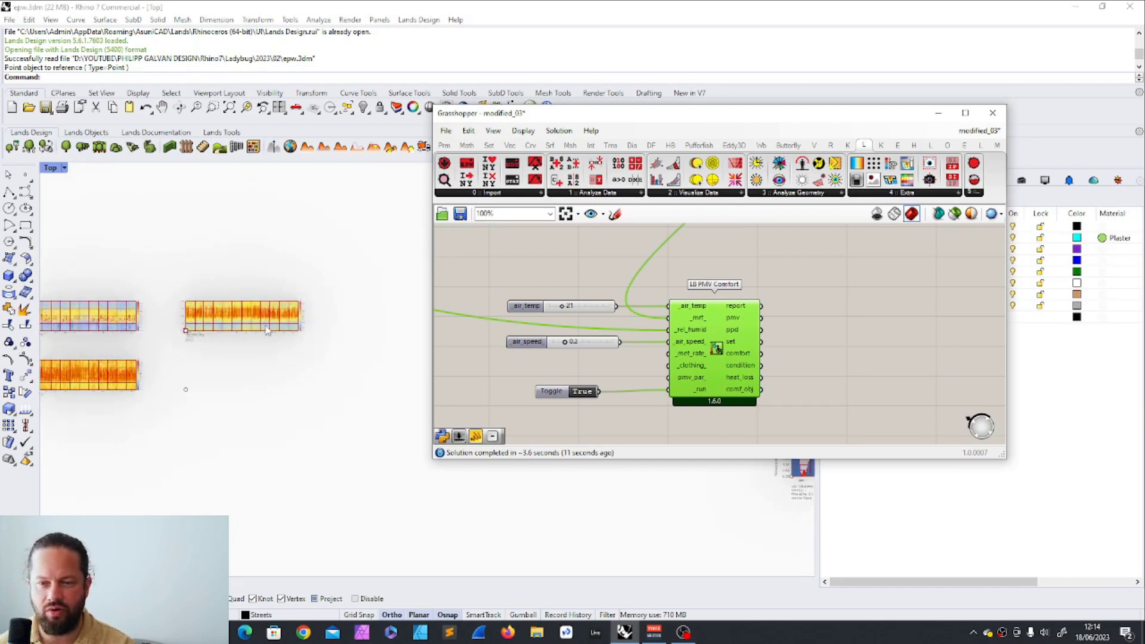
pyautogui.click(142, 418)
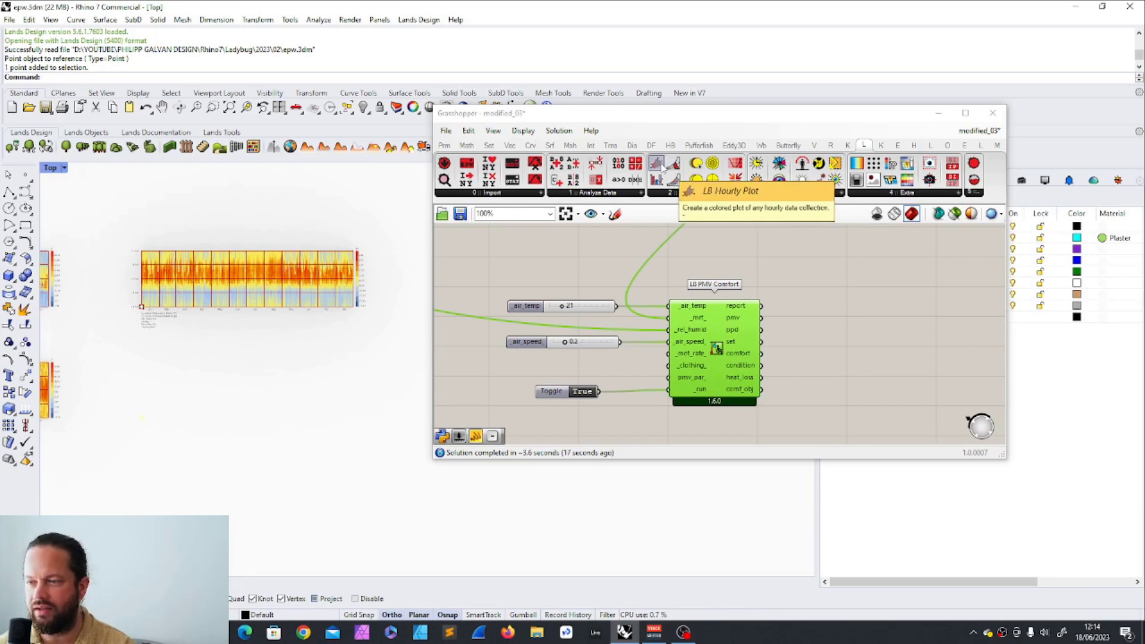
pyautogui.moveTo(657, 165); pyautogui.dragTo(915, 335)
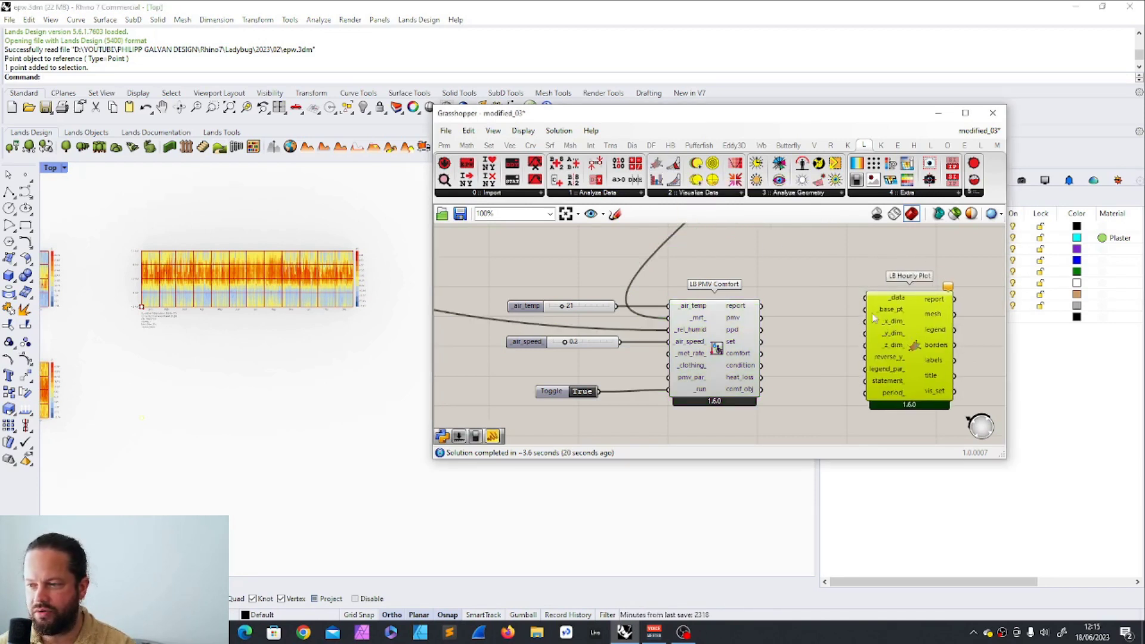
pyautogui.click(445, 145)
pyautogui.moveTo(797, 344)
pyautogui.mouseDown()
pyautogui.moveTo(864, 309)
pyautogui.moveTo(819, 337)
pyautogui.mouseUp()
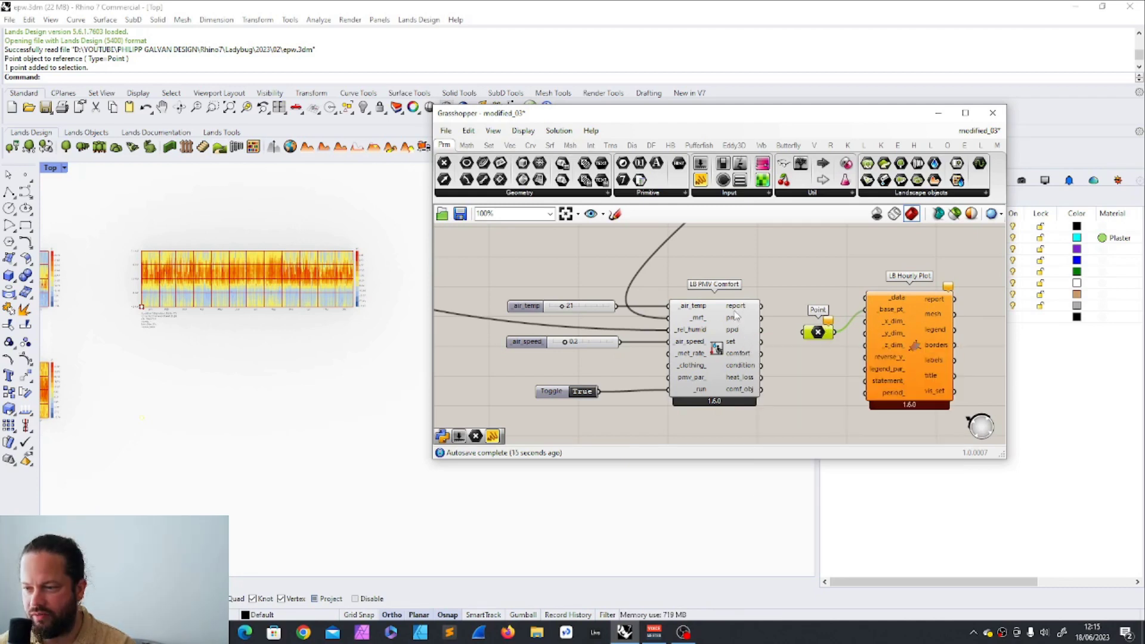
# Look back at the adaptive comfort component's output wiring and read the ppd output description of PMV Comfort
pyautogui.scroll(-5, 690, 380)
pyautogui.scroll(4, 749, 251)
pyautogui.scroll(-4, 661, 290)
pyautogui.scroll(4, 744, 264)
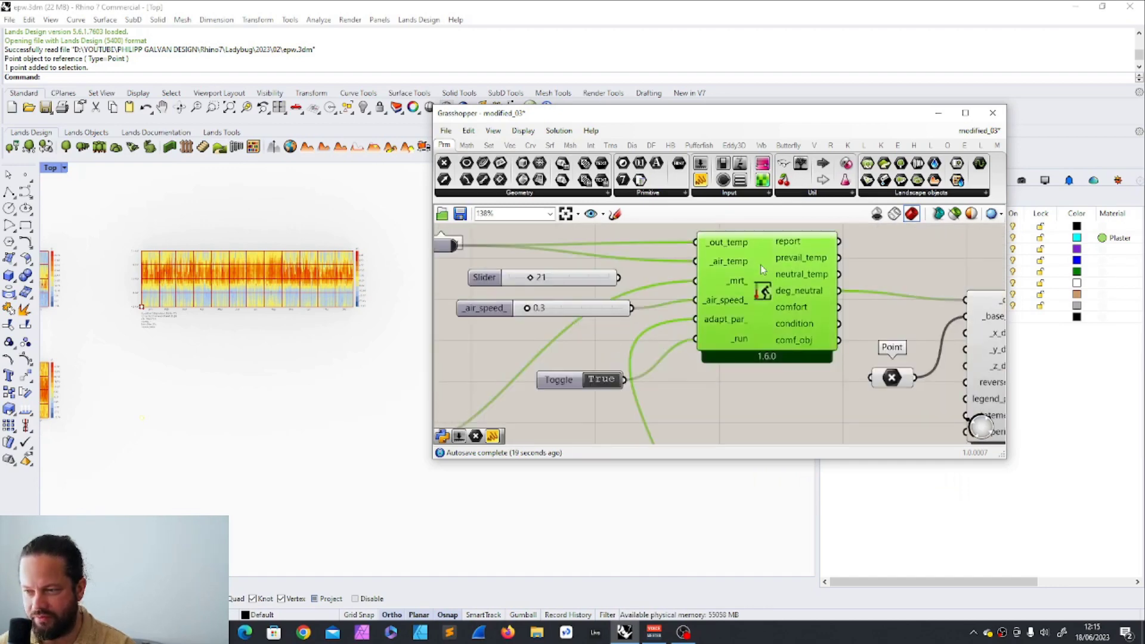
pyautogui.scroll(-4, 607, 412)
pyautogui.scroll(8, 632, 374)
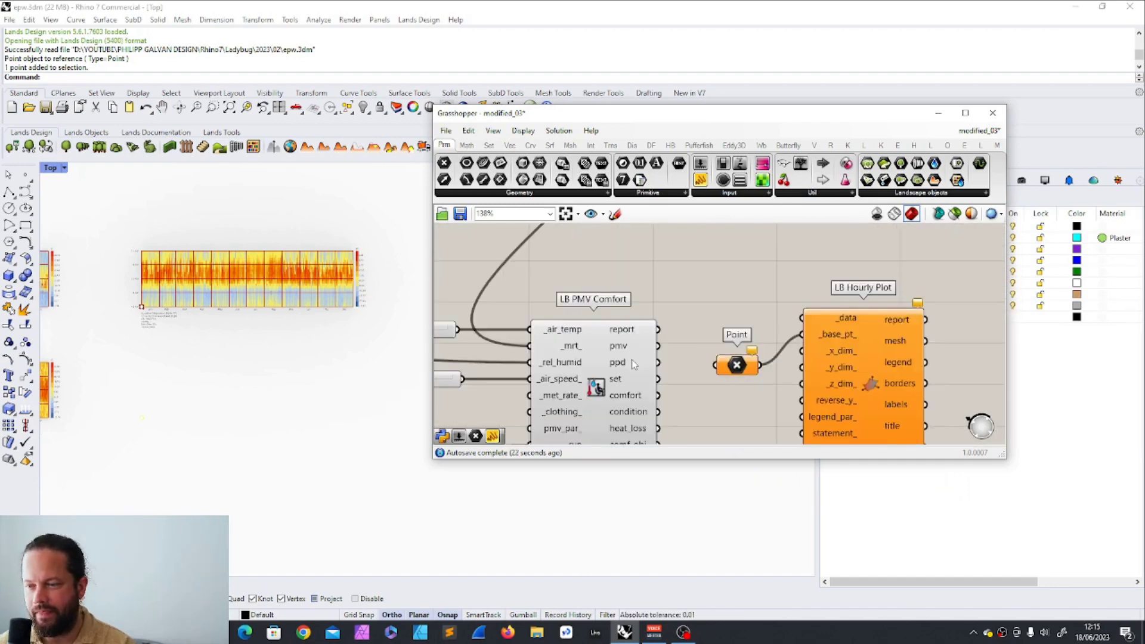
pyautogui.moveTo(620, 349)
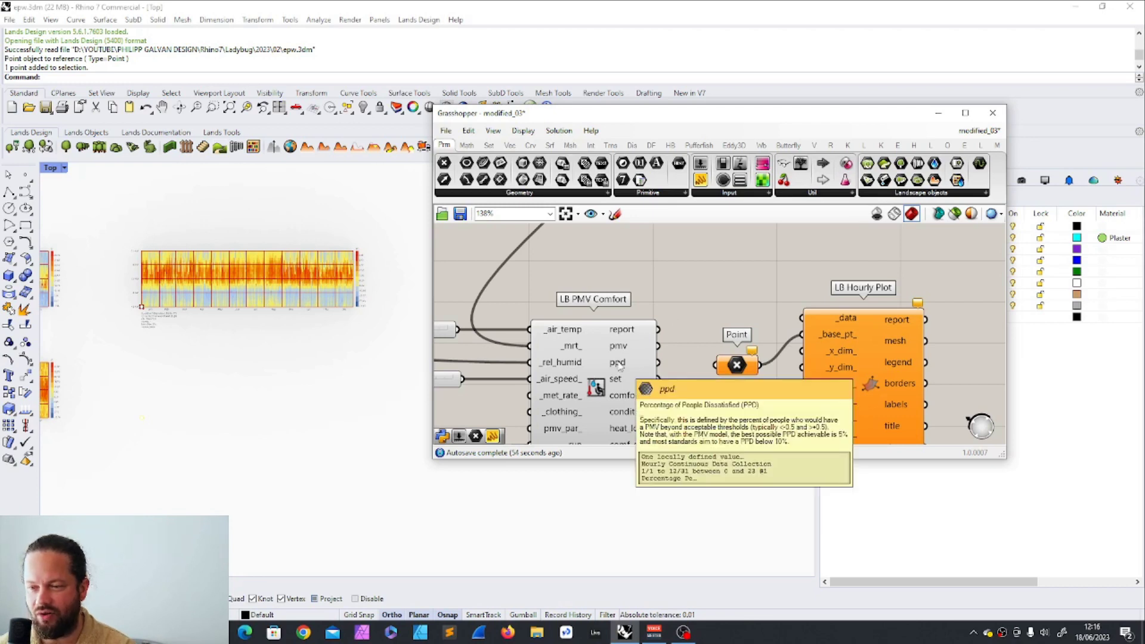
# Connect the pmv output of PMV Comfort to the _data input of LB Hourly Plot and read the pmv description
pyautogui.scroll(-2, 620, 368)
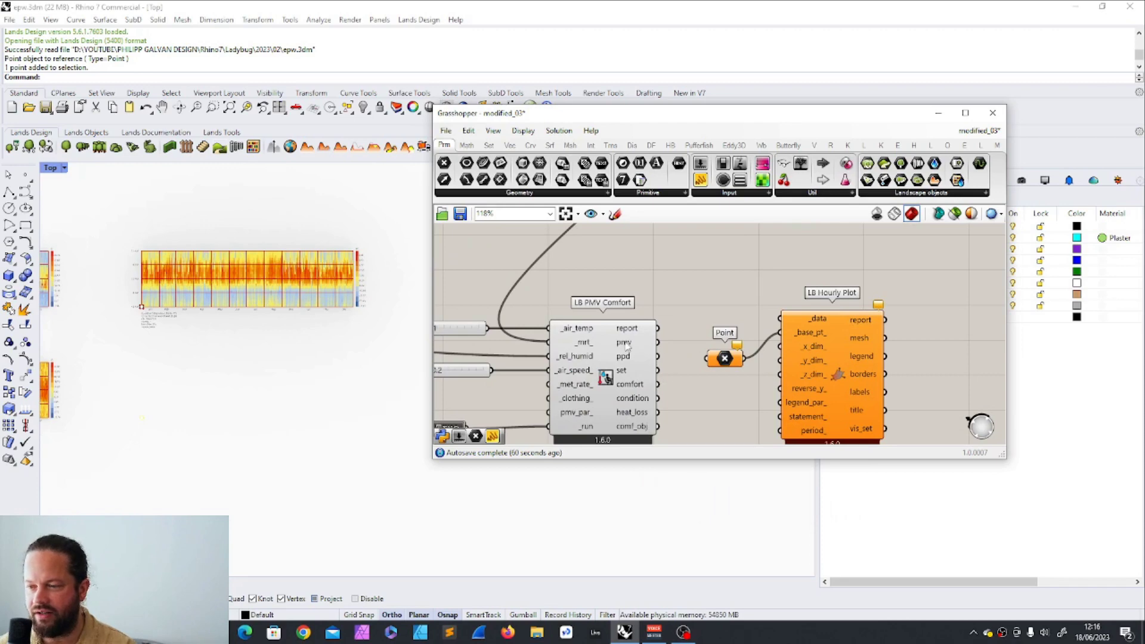
pyautogui.moveTo(658, 342); pyautogui.dragTo(781, 319)
pyautogui.scroll(-4, 757, 299)
pyautogui.scroll(4, 595, 342)
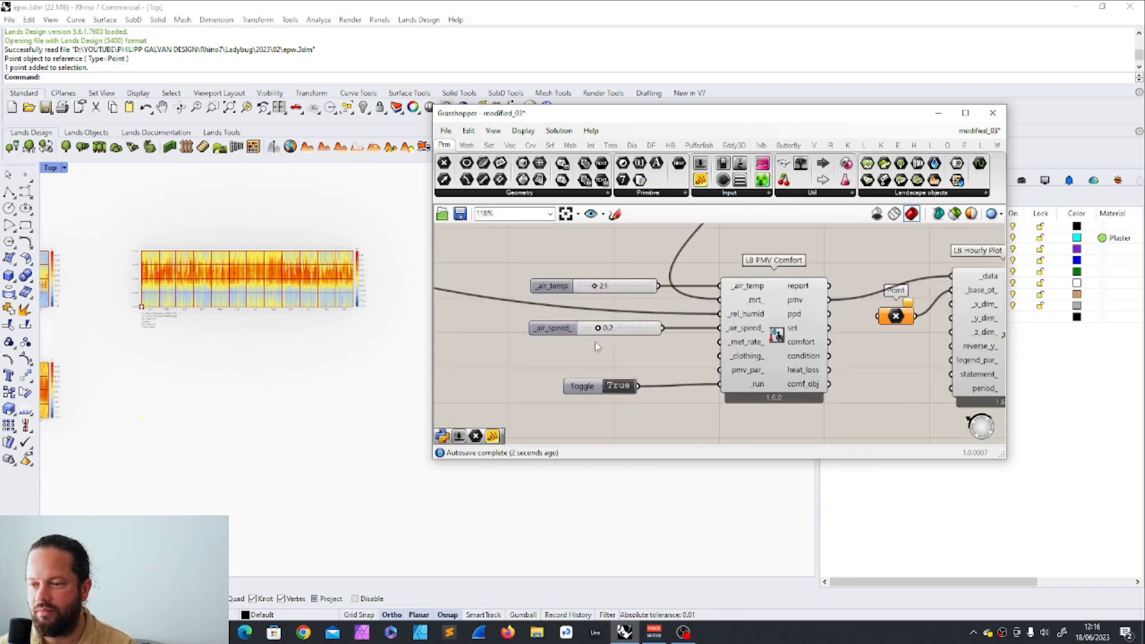
pyautogui.moveTo(564, 327); pyautogui.dragTo(565, 336)
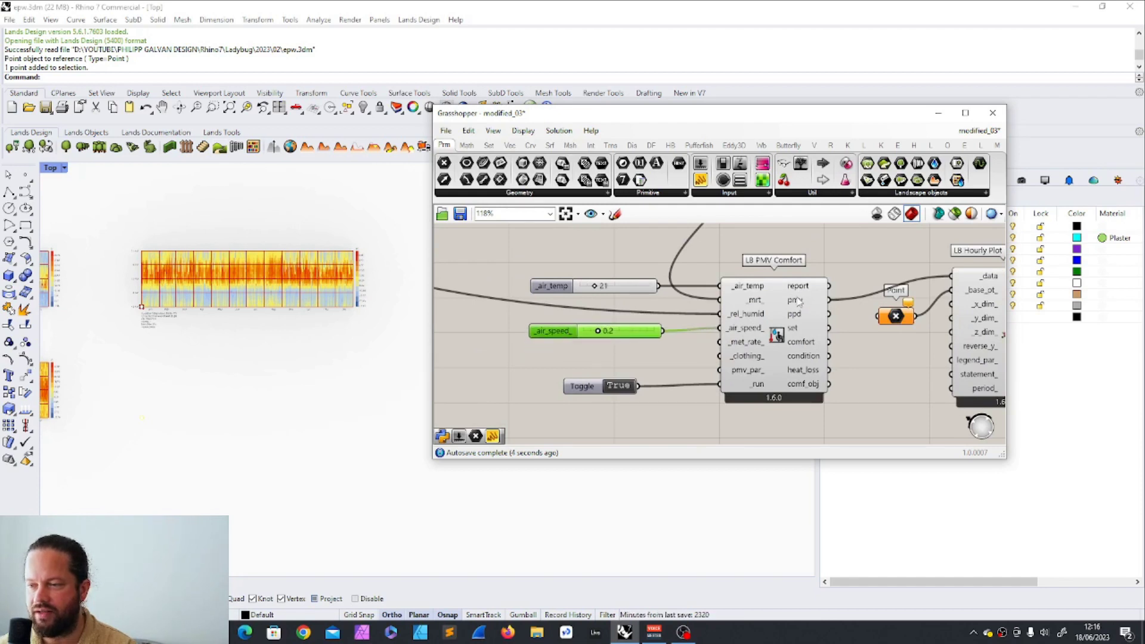
pyautogui.moveTo(797, 303)
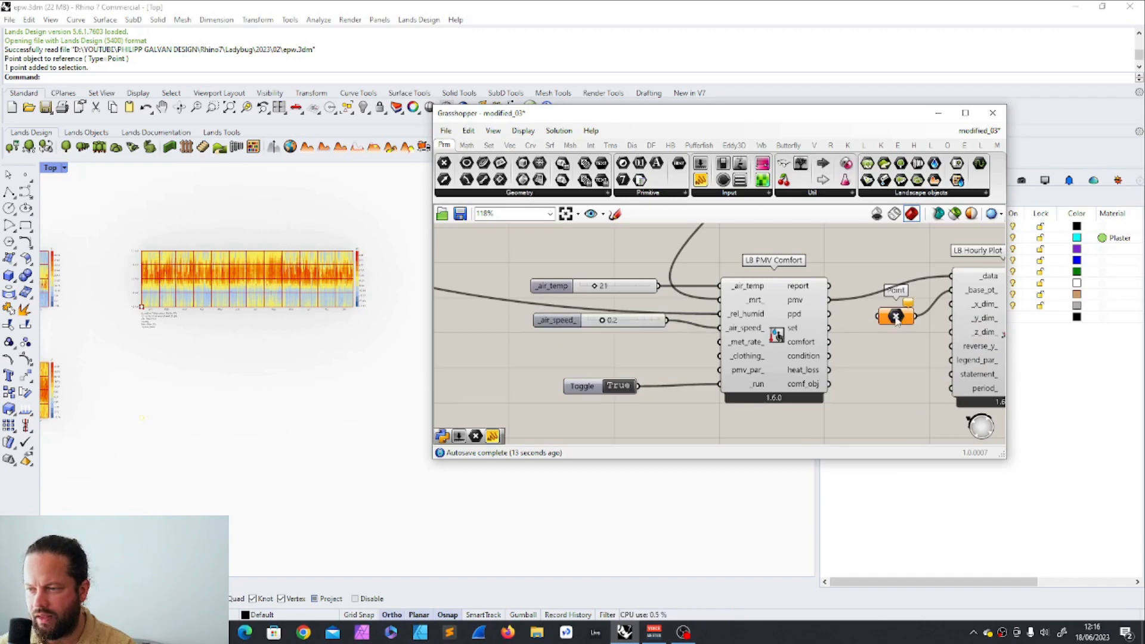
# Assign the Rhino point below the adaptive comfort plot to the Point parameter as the new plot's base point
pyautogui.click(900, 320)
pyautogui.rightClick(897, 317)
pyautogui.click(937, 499)
pyautogui.click(143, 419)
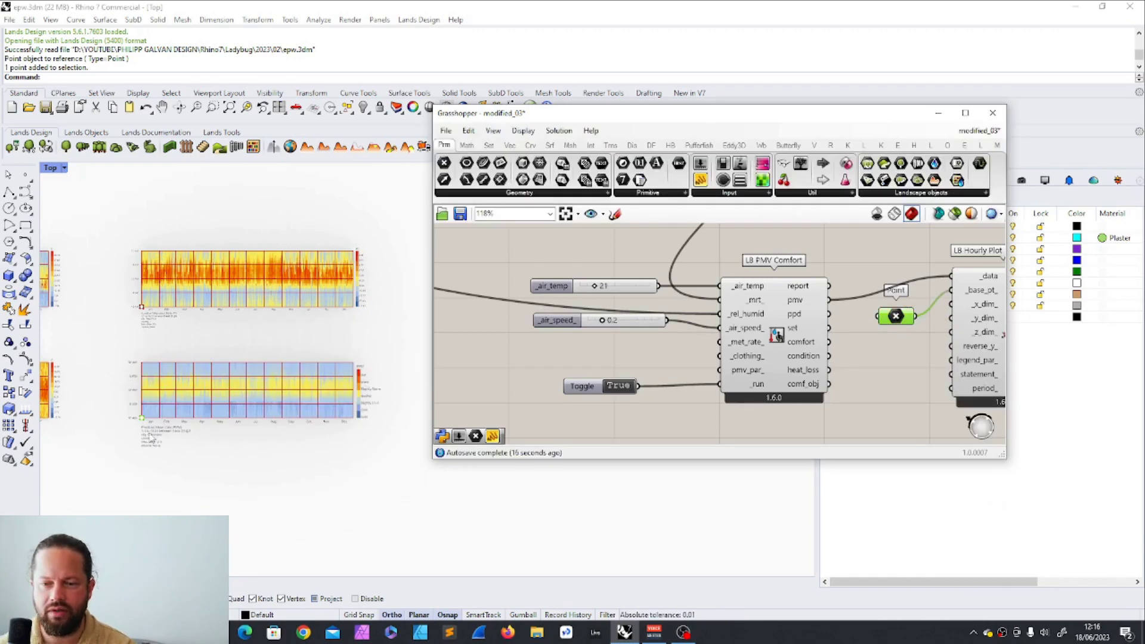
pyautogui.click(257, 465)
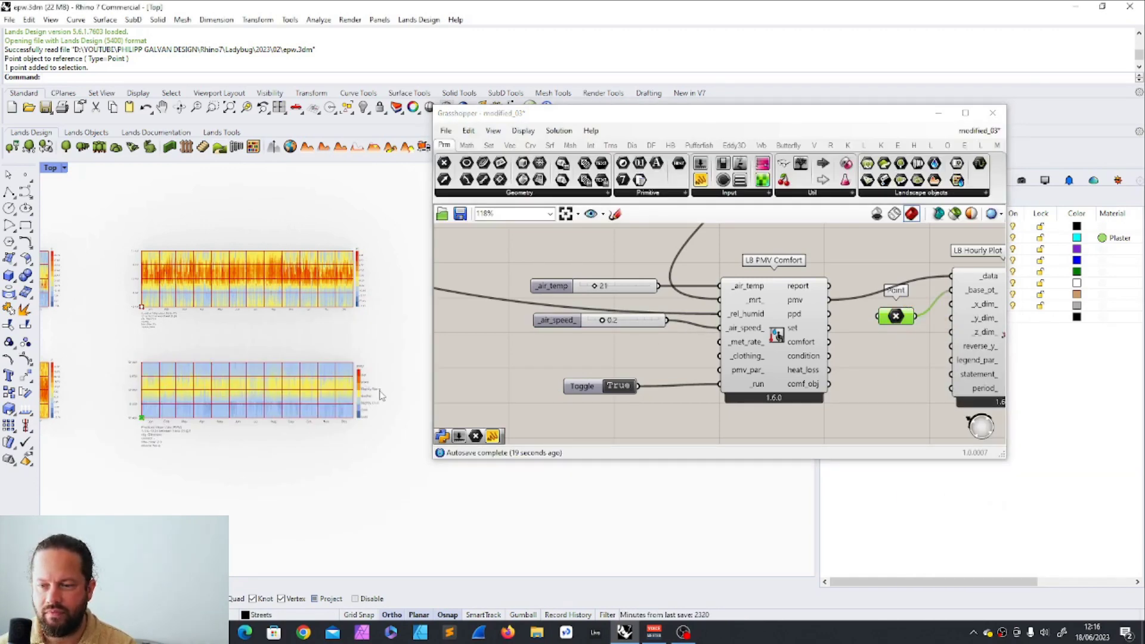
# Examine the PMV plot's legend and compare its colour distribution with the adaptive comfort plot above it
pyautogui.scroll(12, 377, 391)
pyautogui.scroll(-4, 356, 389)
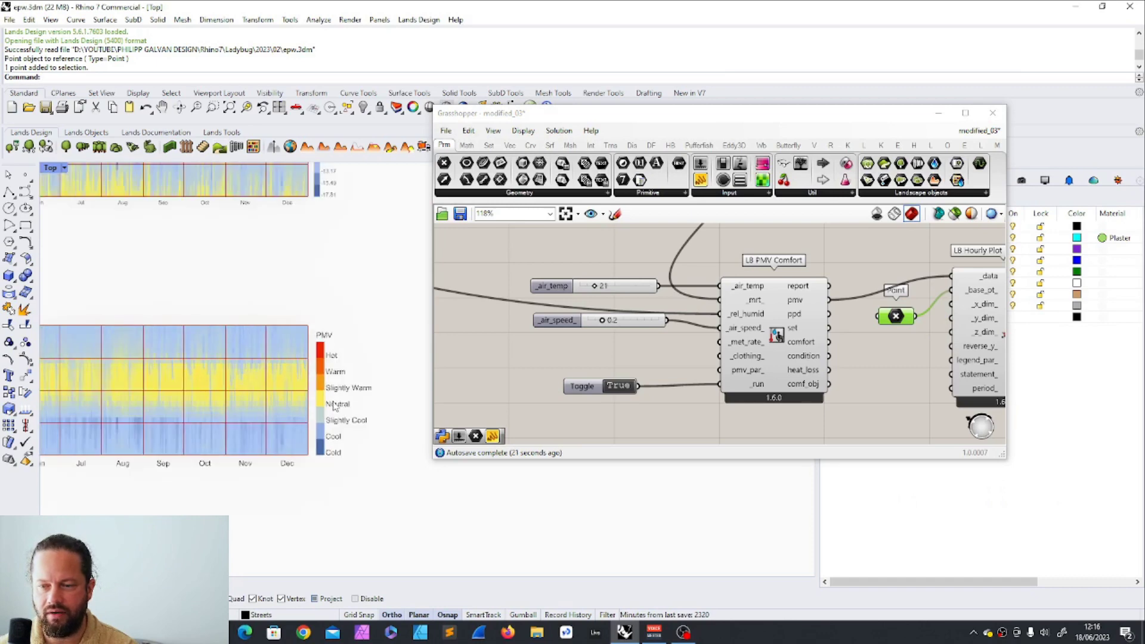
pyautogui.scroll(-4, 335, 406)
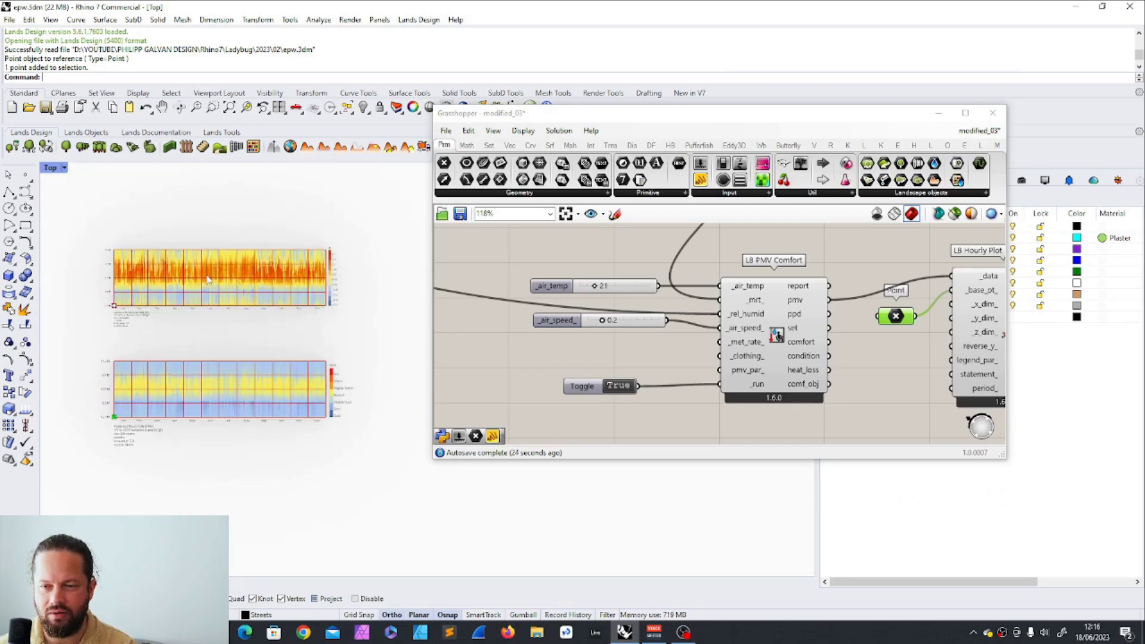
pyautogui.scroll(5, 334, 266)
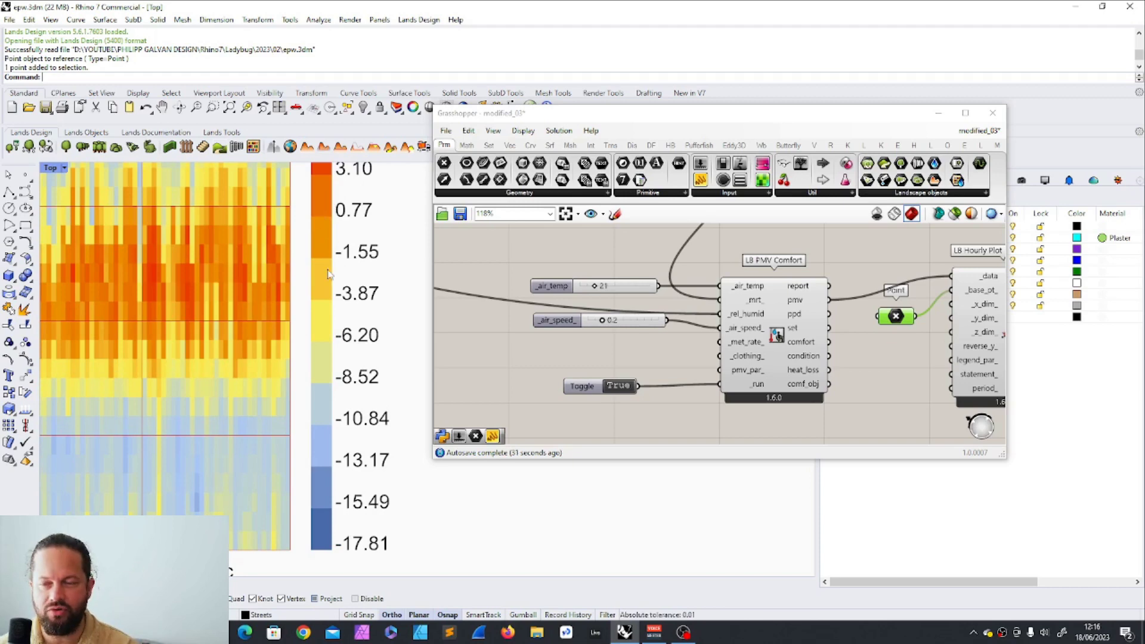
pyautogui.scroll(-4, 330, 274)
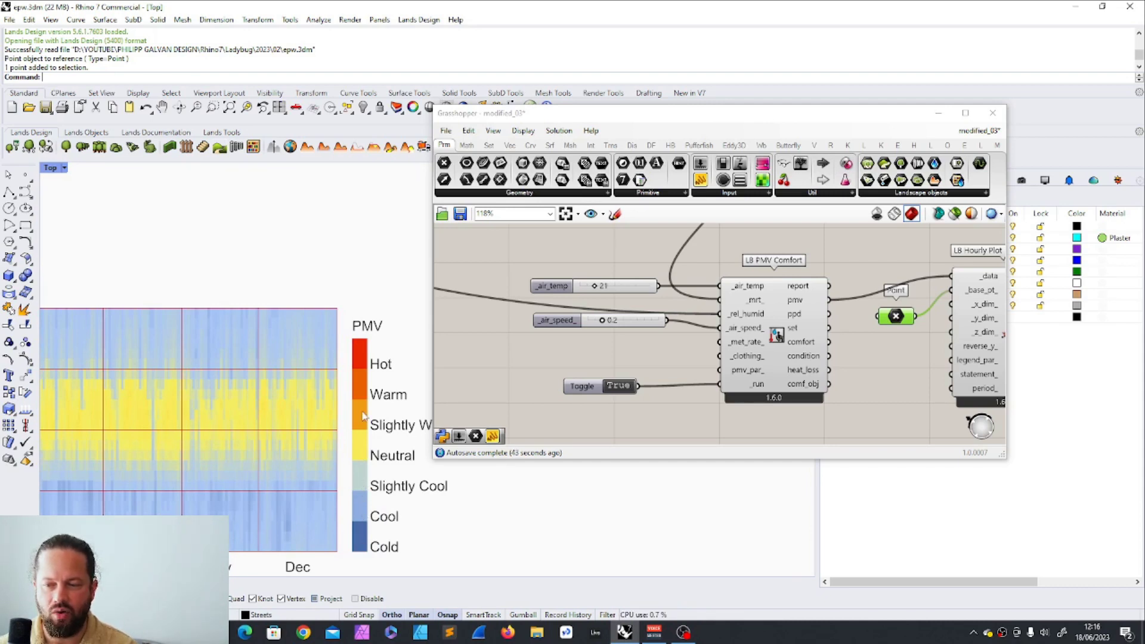
pyautogui.scroll(-2, 272, 418)
pyautogui.scroll(2, 323, 421)
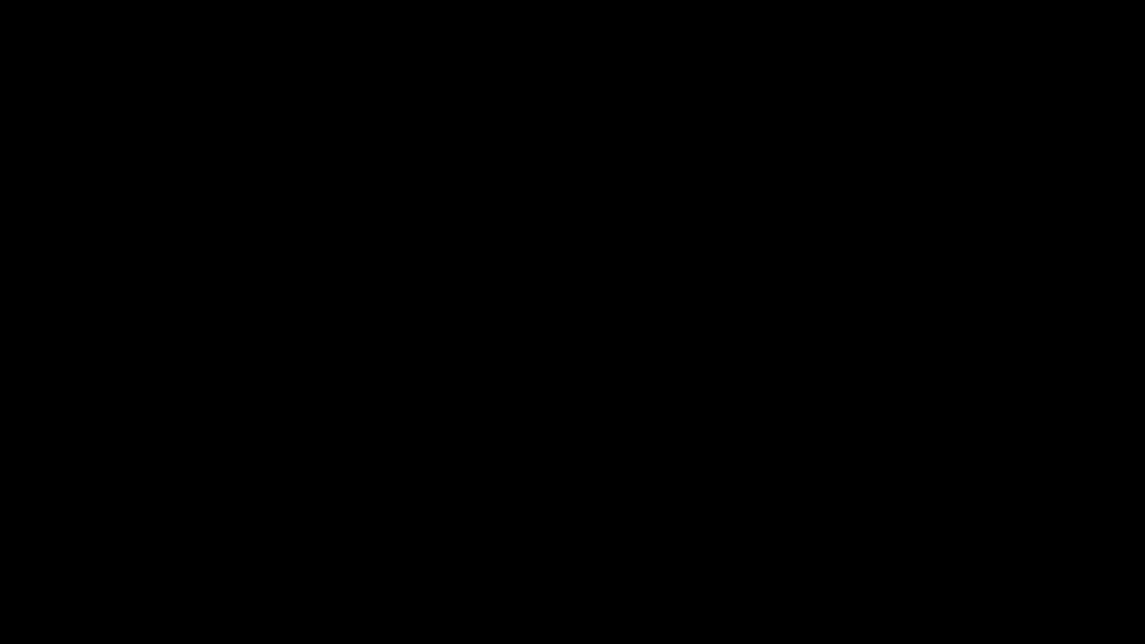
# Read the _air_speed_ input description of PMV Comfort and set its slider to 0.1
pyautogui.click(570, 337)
pyautogui.scroll(3, 571, 341)
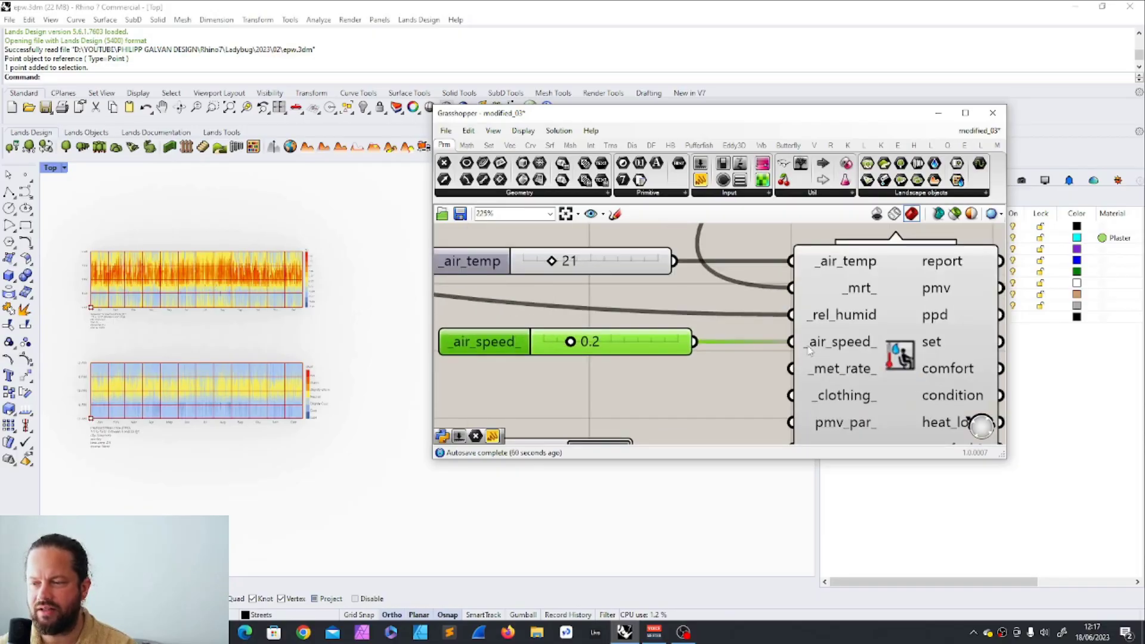
pyautogui.moveTo(829, 347)
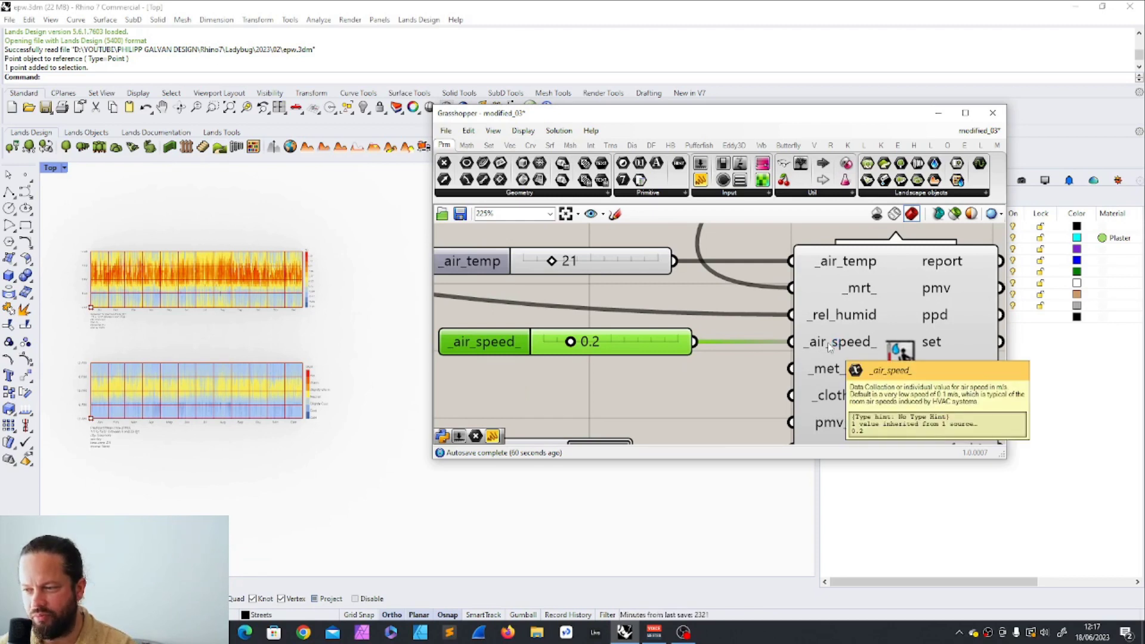
pyautogui.doubleClick(591, 347)
pyautogui.write('0.1')
pyautogui.press('Return')
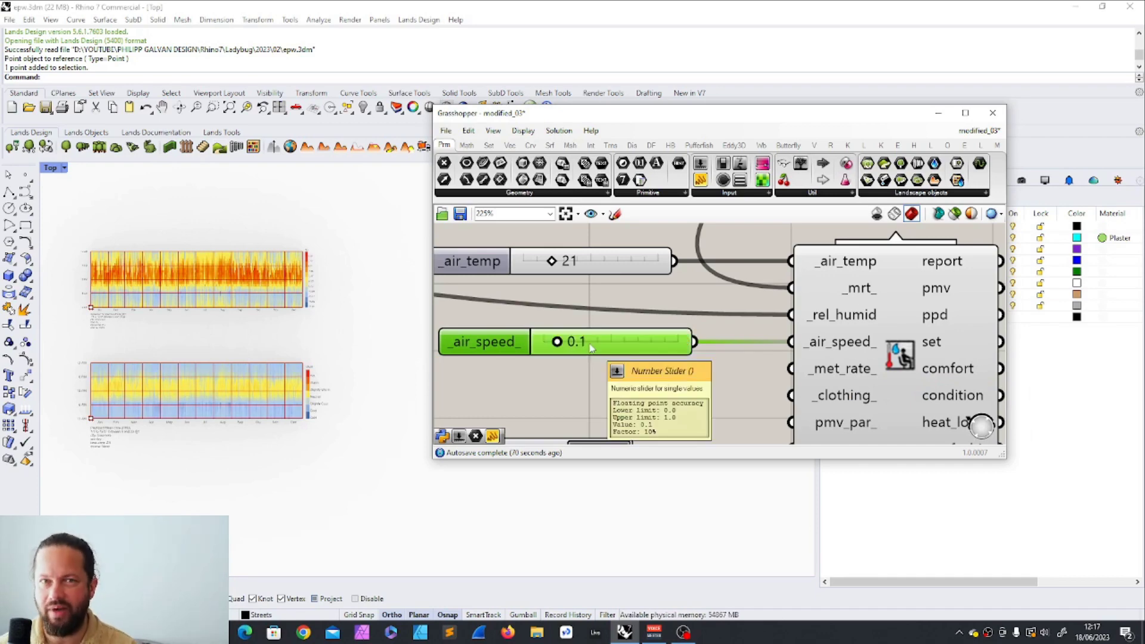
# Examine the PMV plot in Rhino, and try an air speed of 0.5 to compare the effect
pyautogui.scroll(3, 185, 399)
pyautogui.scroll(-1, 210, 398)
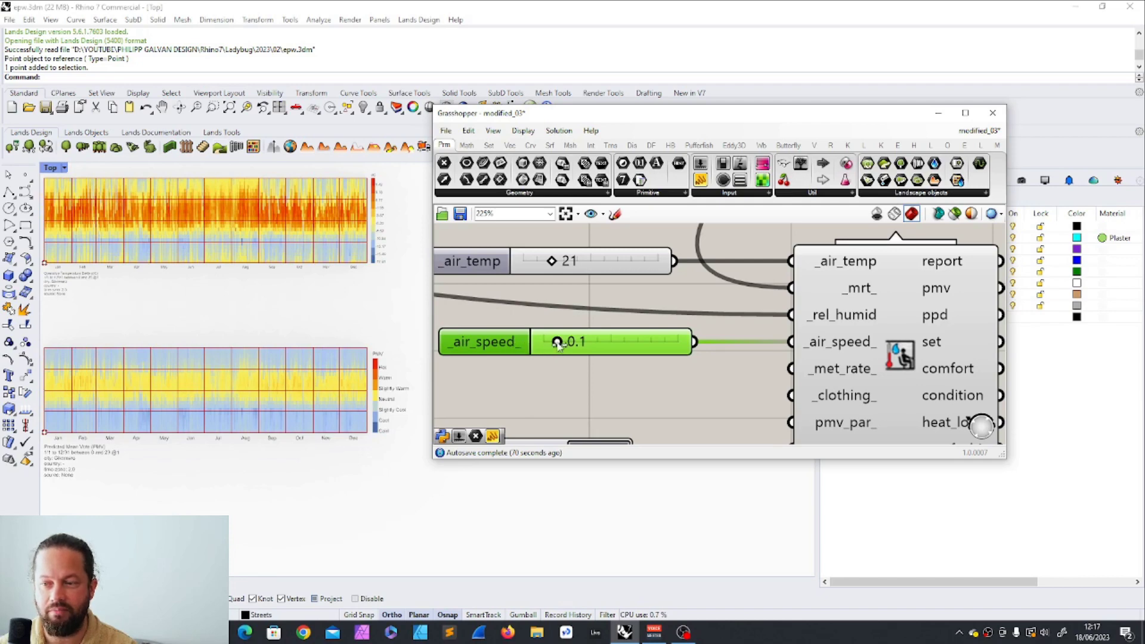
pyautogui.scroll(1, 295, 404)
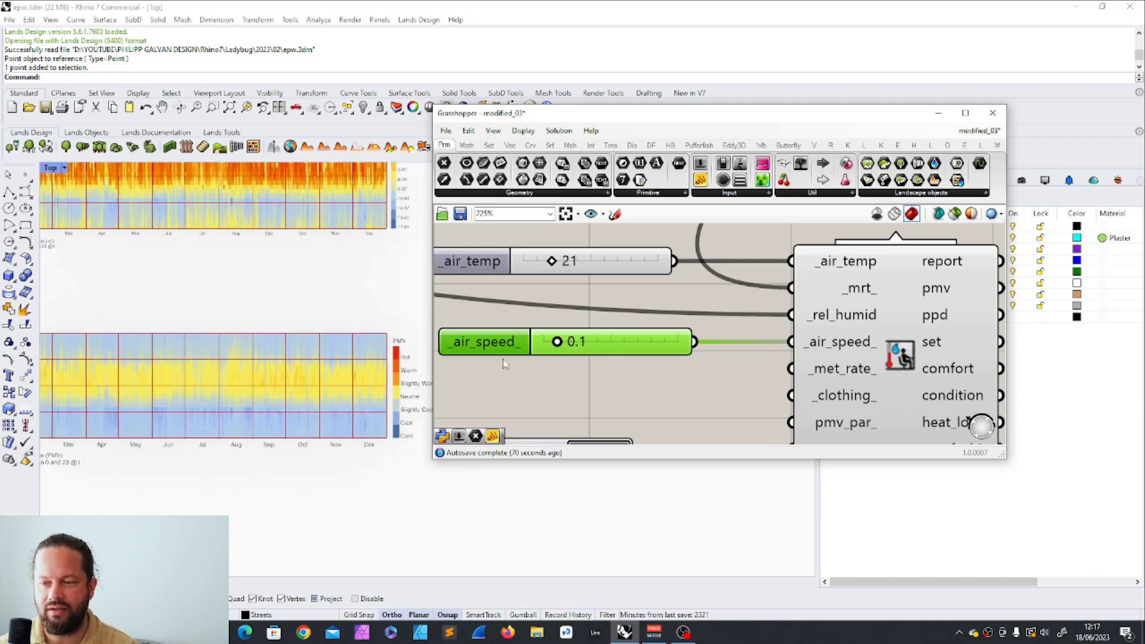
pyautogui.doubleClick(605, 347)
pyautogui.write('0.5')
pyautogui.press('Return')
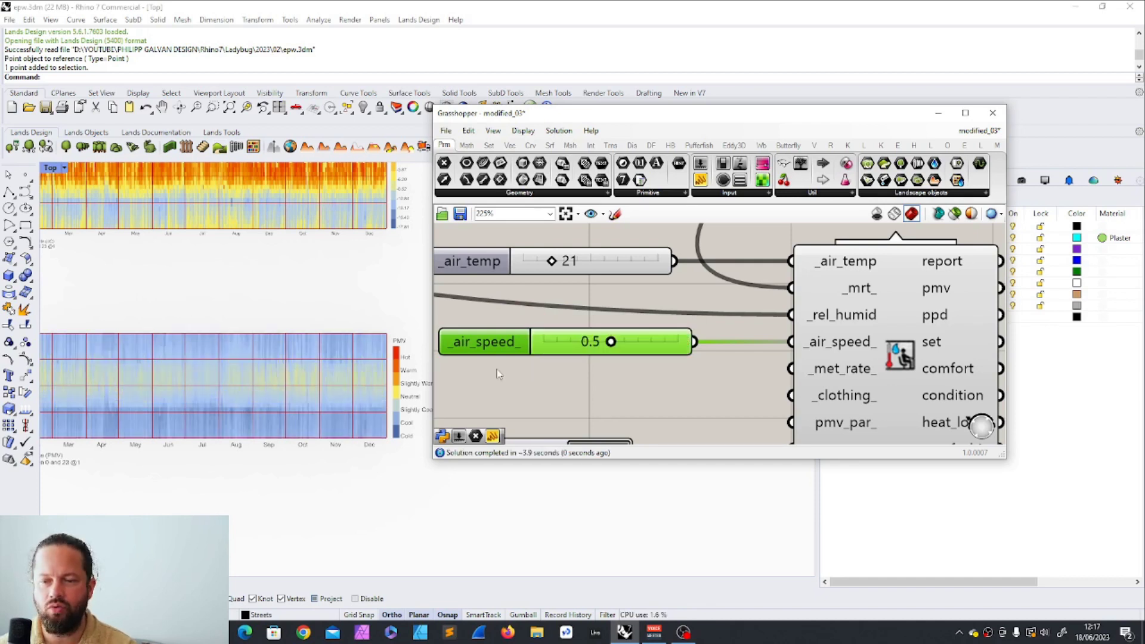
# Return the _air_speed_ slider to 0.1
pyautogui.doubleClick(570, 344)
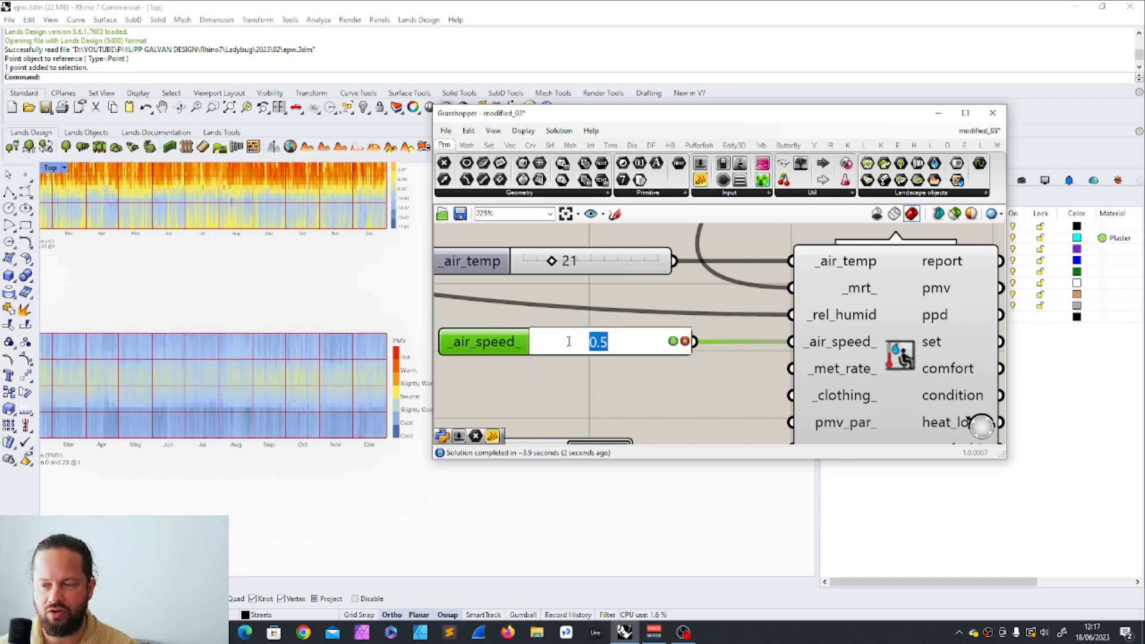
pyautogui.write('0.1')
pyautogui.press('Return')
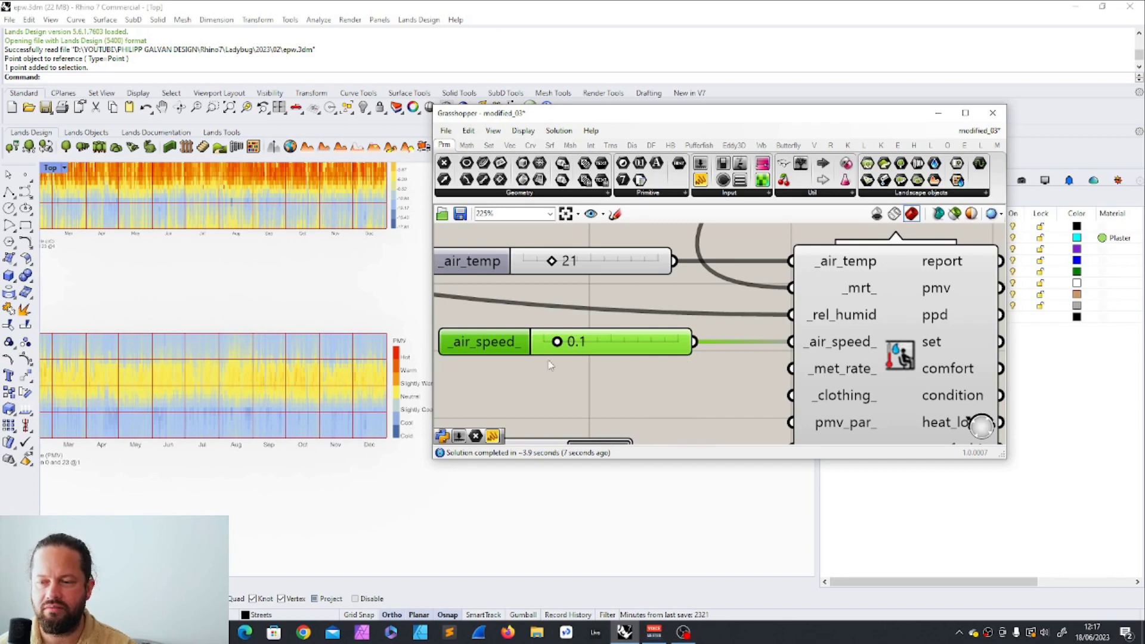
# Try an air speed of 0 on the slider, and undo that change after viewing the PMV plot
pyautogui.scroll(-3, 328, 370)
pyautogui.click(592, 346)
pyautogui.doubleClick(591, 346)
pyautogui.write('0')
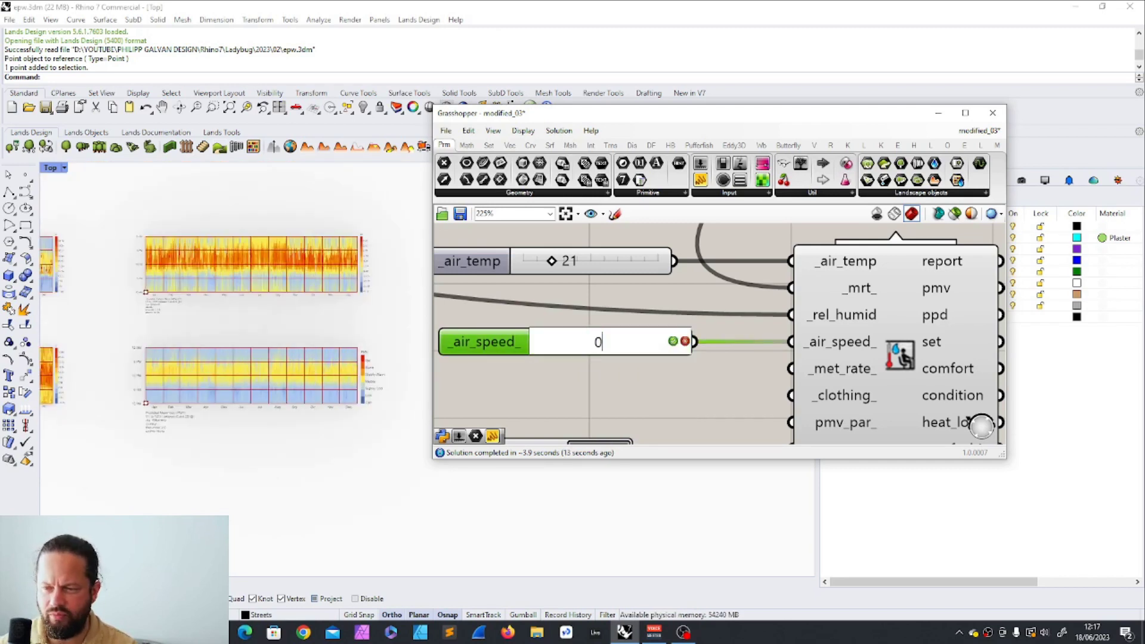
pyautogui.press('Return')
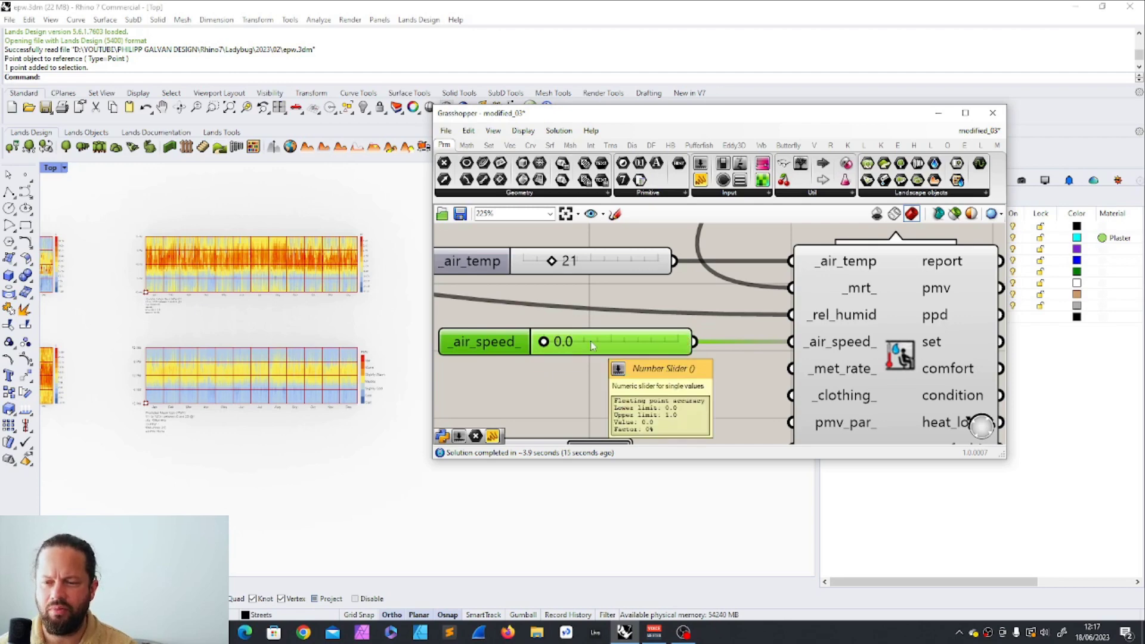
pyautogui.scroll(3, 588, 346)
pyautogui.hotkey('ctrl', 'z')
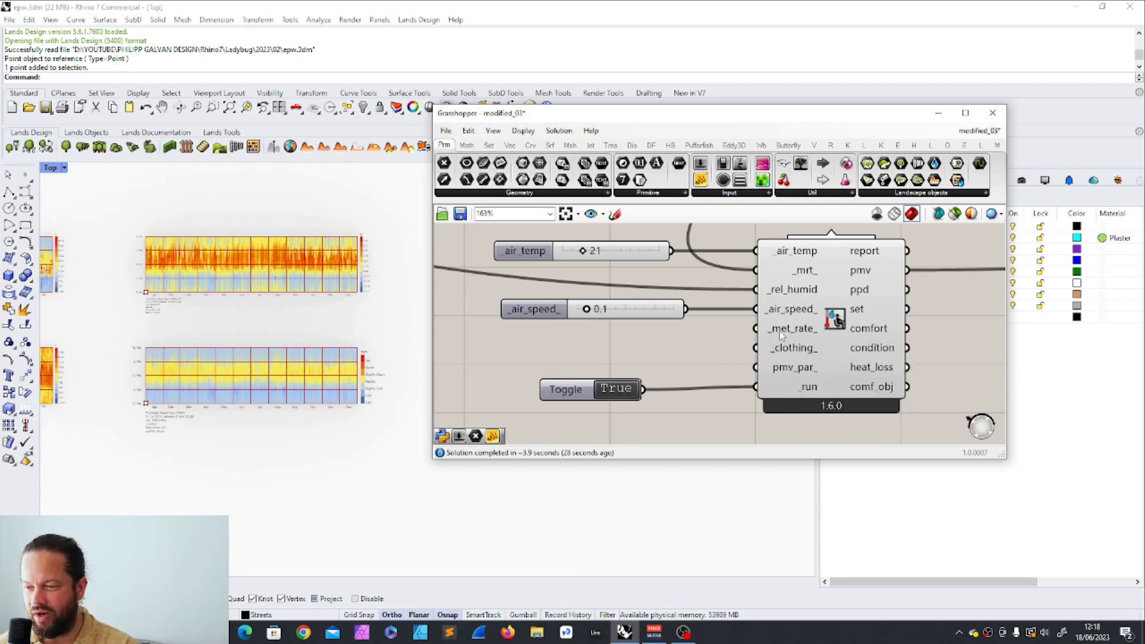
# Look through Ladybug's Analyze Data components and read the _met_rate_ input description of PMV Comfort
pyautogui.scroll(-10, 675, 352)
pyautogui.scroll(8, 742, 321)
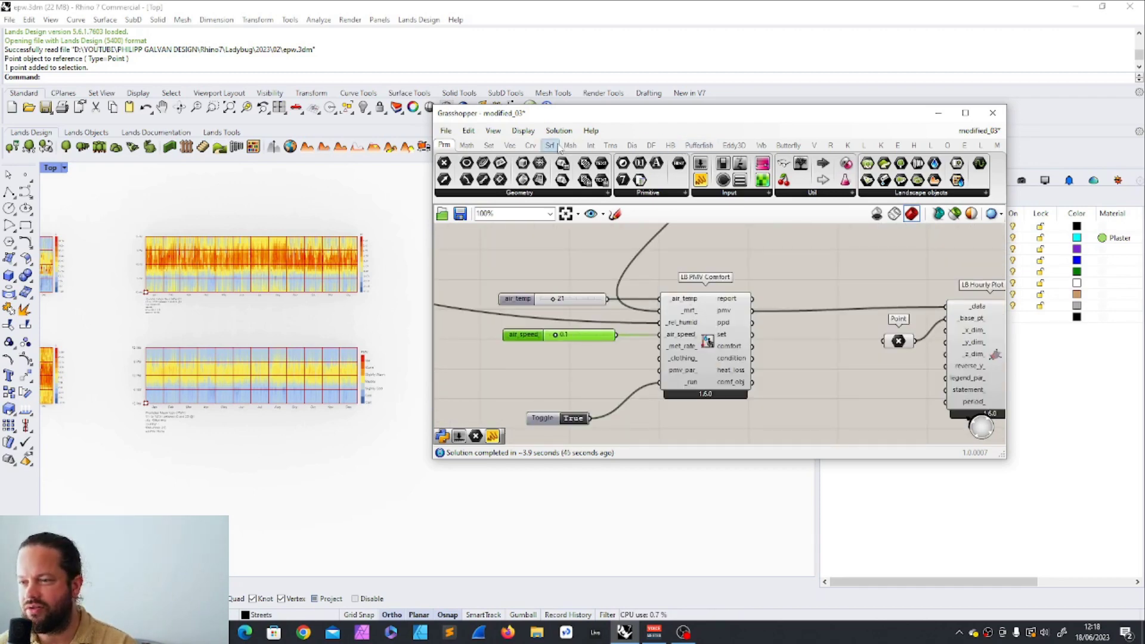
pyautogui.click(863, 145)
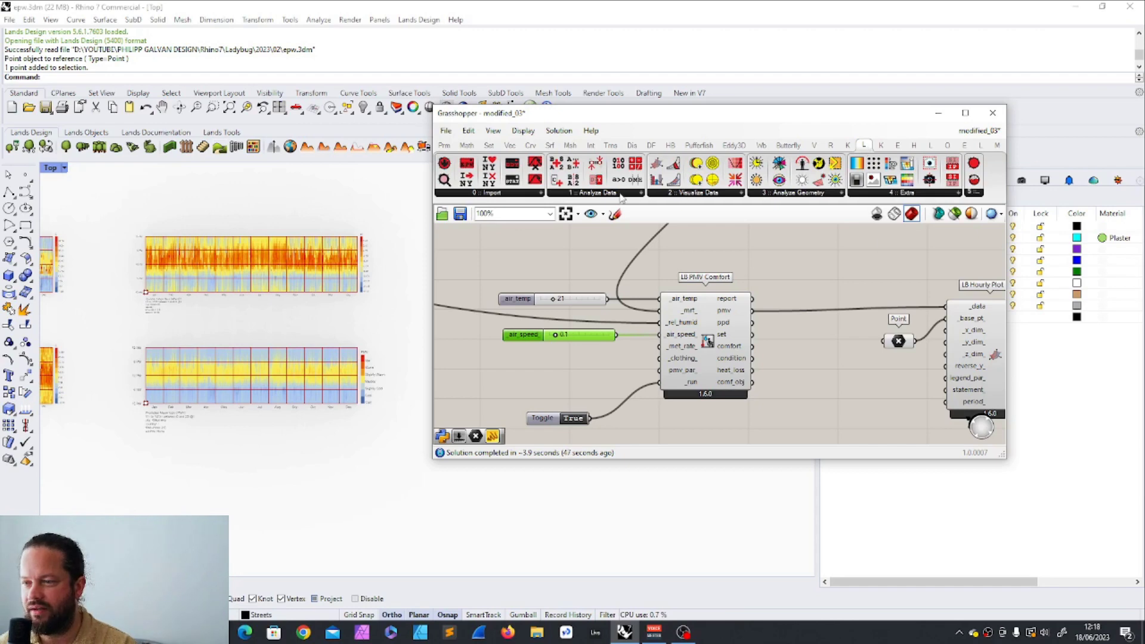
pyautogui.click(624, 192)
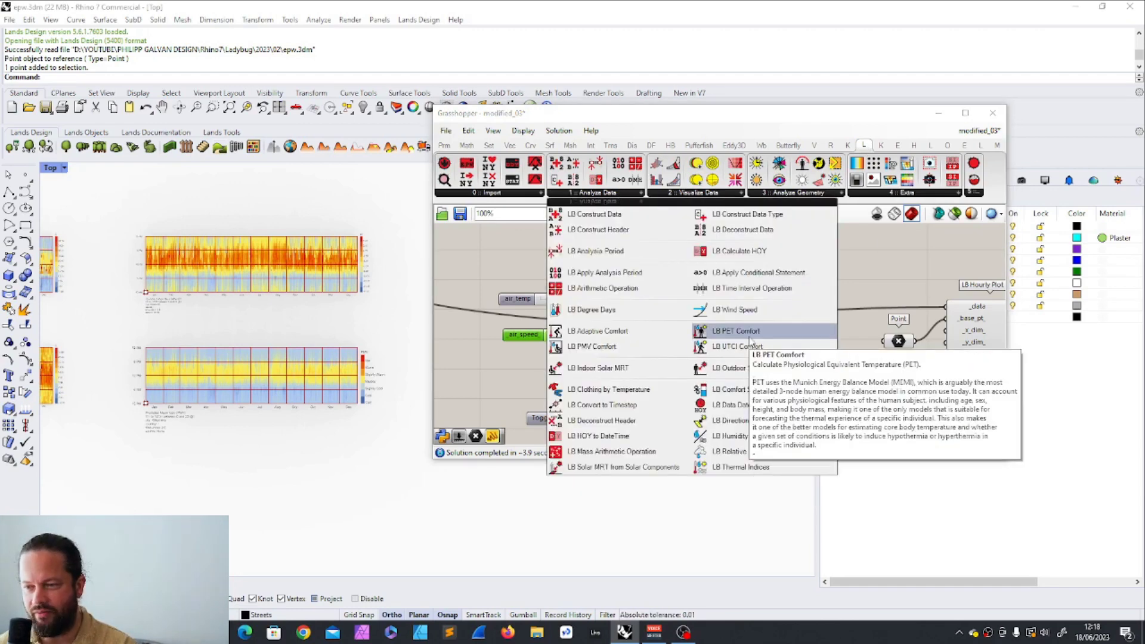
pyautogui.click(609, 194)
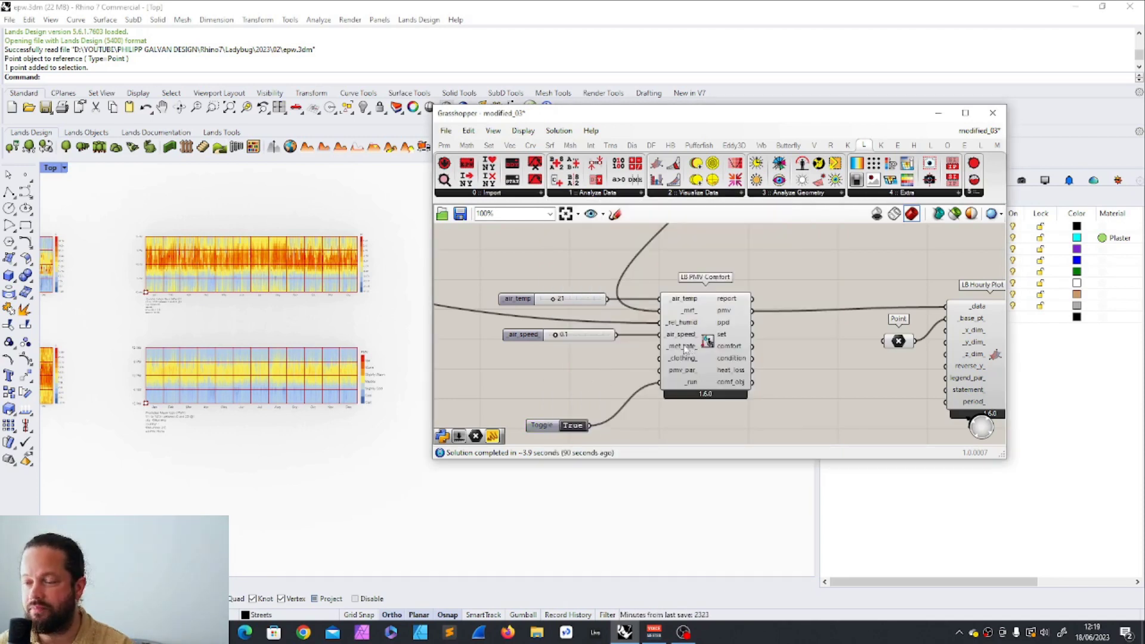
pyautogui.moveTo(678, 352)
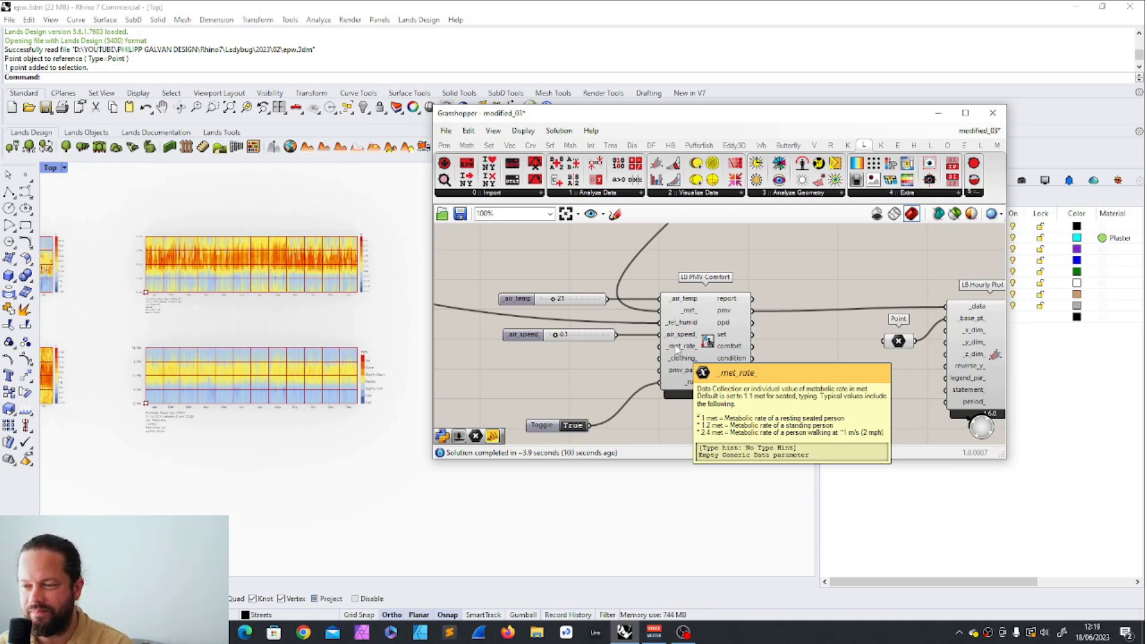
# Check the posture setting on LB Solar Body Parameters against the _met_rate_ input description of PMV Comfort
pyautogui.scroll(-6, 635, 378)
pyautogui.scroll(8, 562, 324)
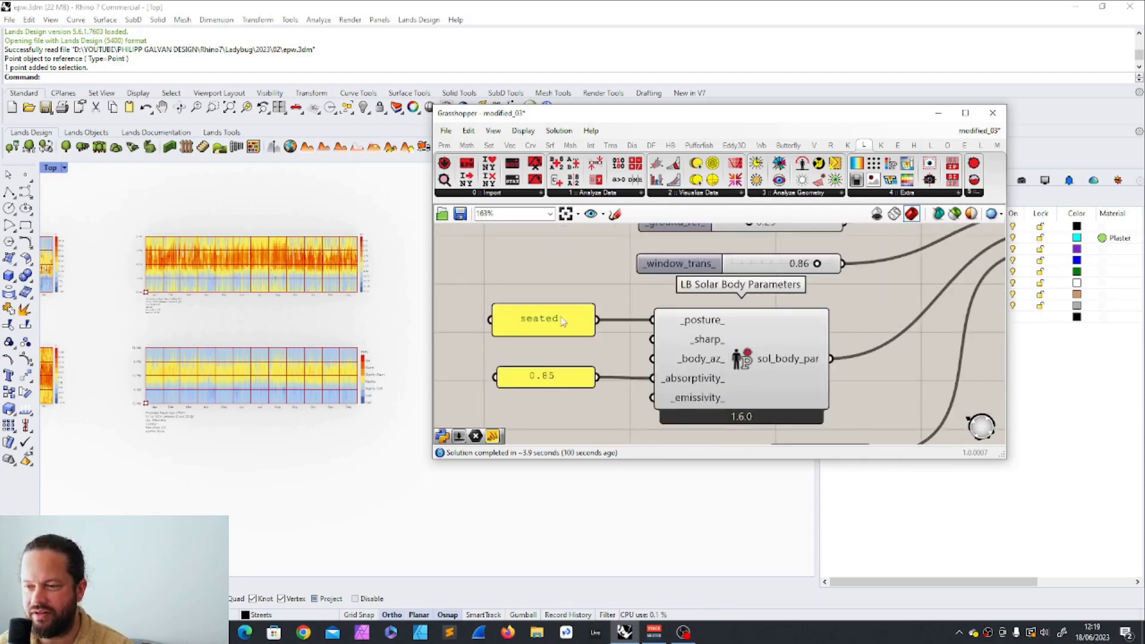
pyautogui.moveTo(694, 323)
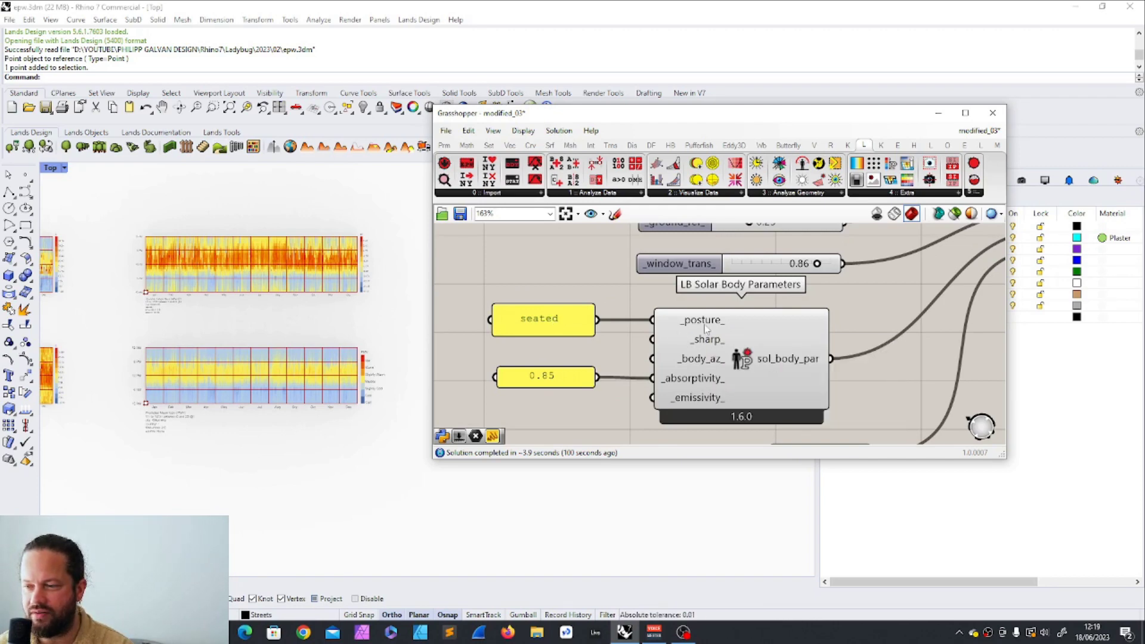
pyautogui.scroll(-3, 692, 345)
pyautogui.scroll(2, 733, 389)
pyautogui.scroll(2, 732, 388)
pyautogui.moveTo(731, 349)
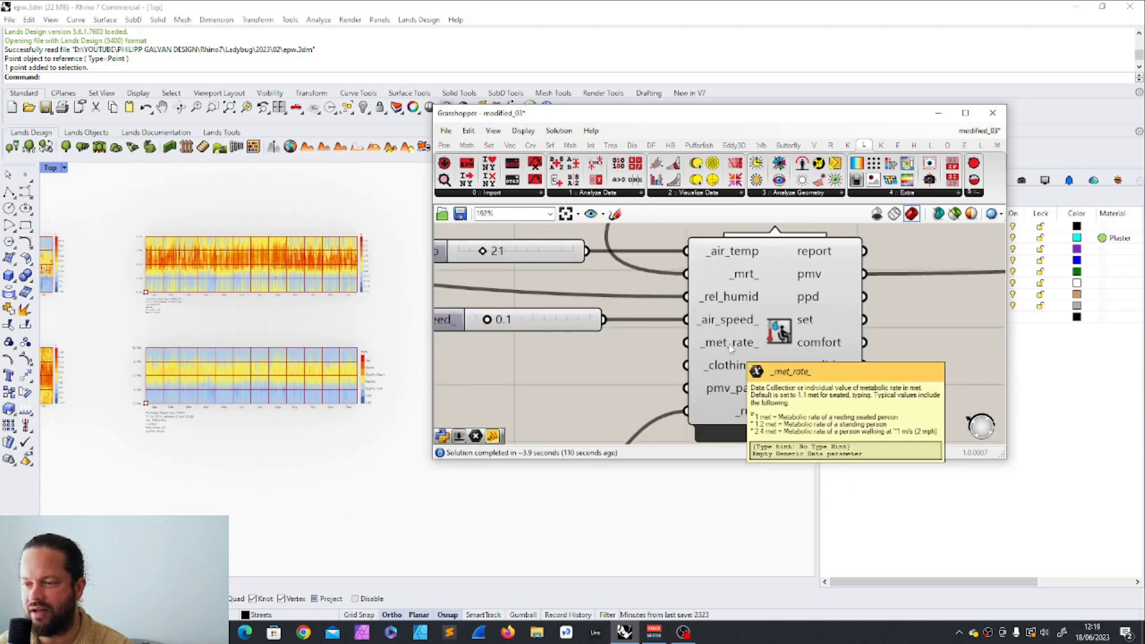
pyautogui.scroll(-4, 730, 349)
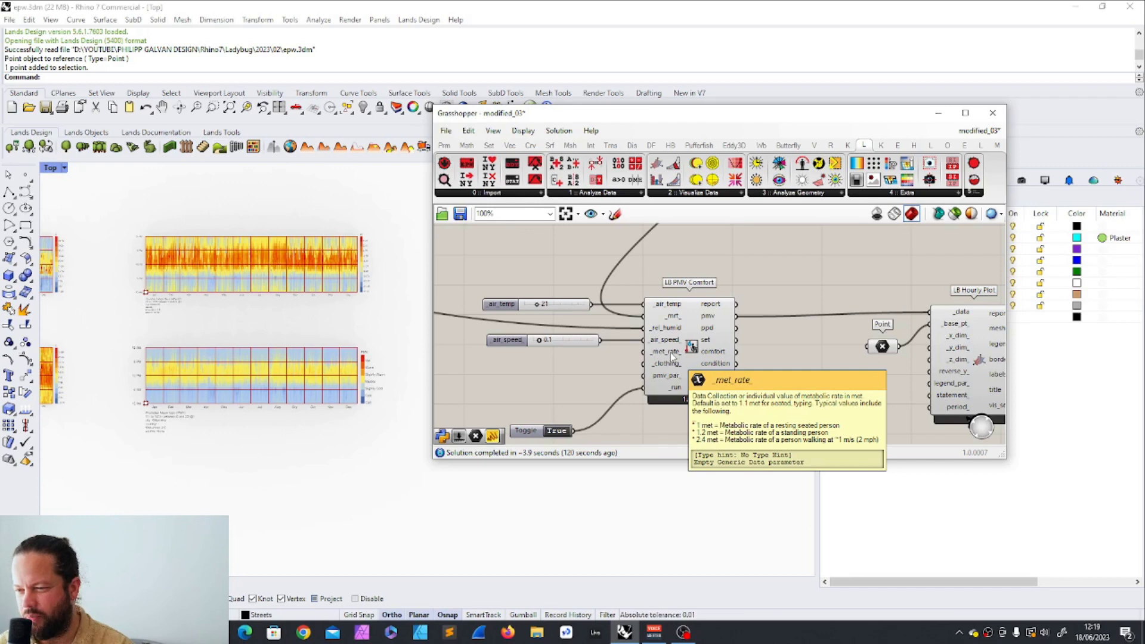
pyautogui.scroll(-7, 640, 379)
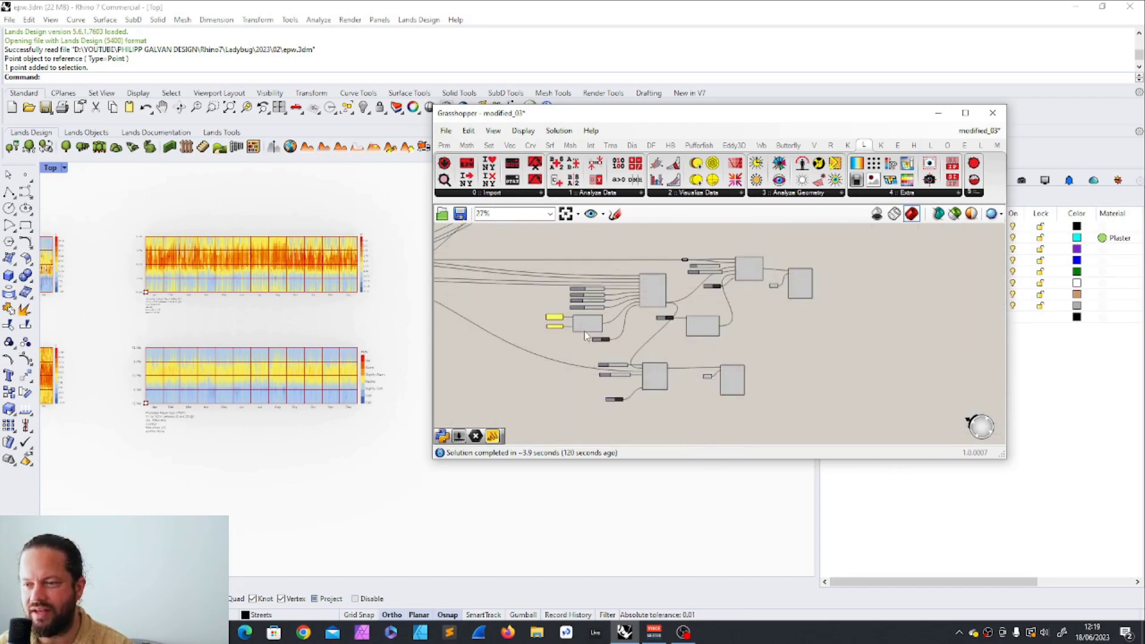
pyautogui.scroll(6, 584, 331)
pyautogui.scroll(-7, 640, 296)
pyautogui.scroll(5, 680, 343)
pyautogui.scroll(3, 685, 327)
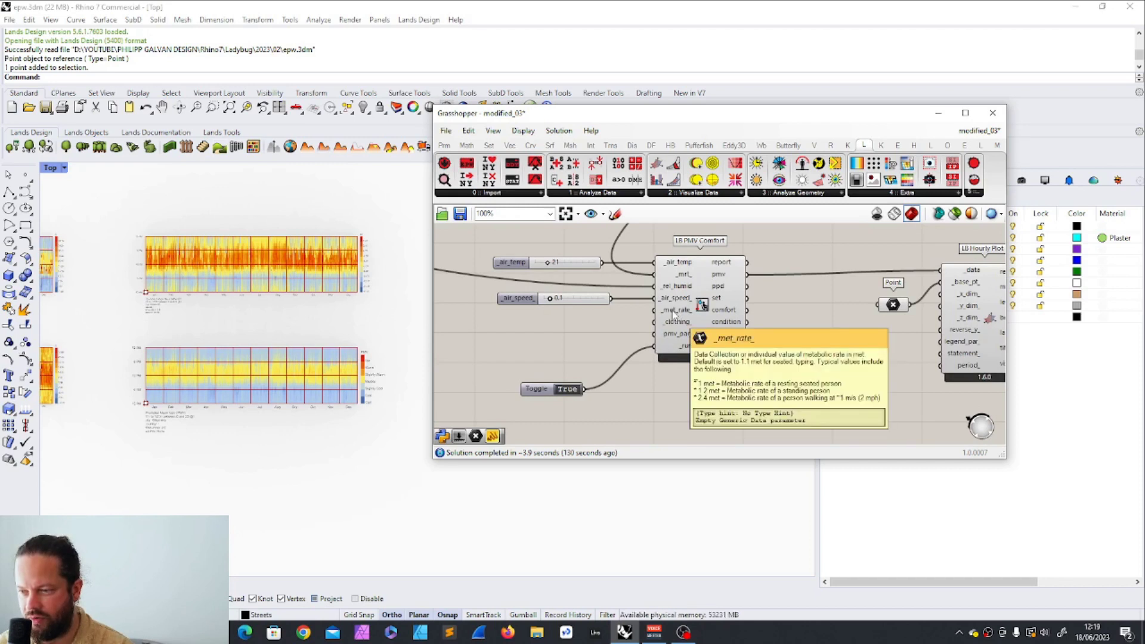
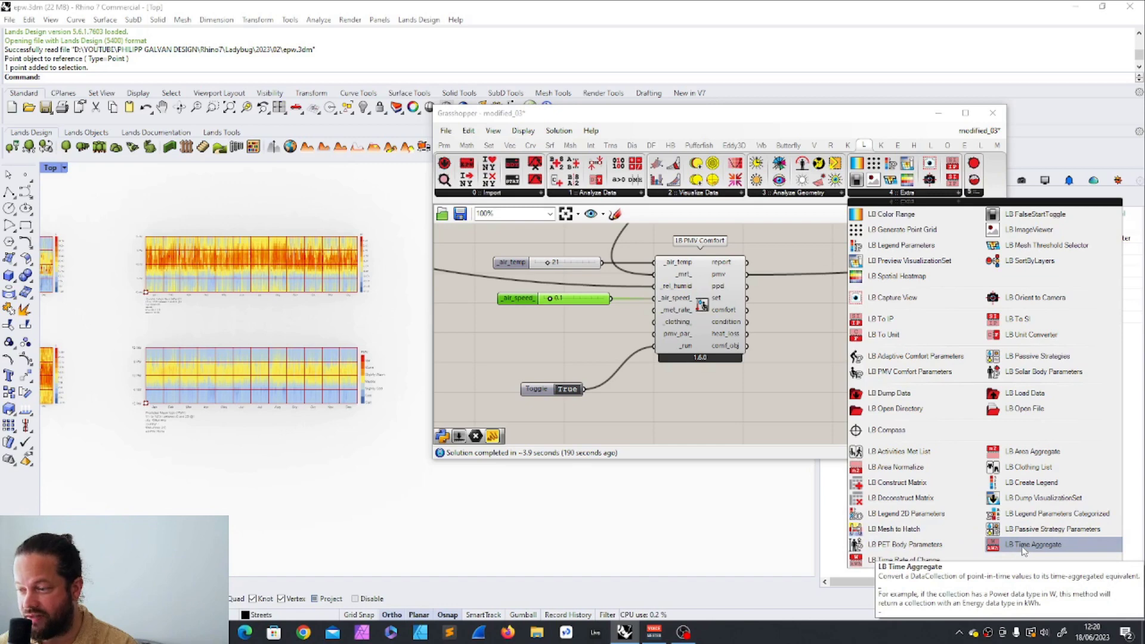
# Add an LB Clothing List component to the canvas beside the LB PMV Comfort component
pyautogui.click(1023, 472)
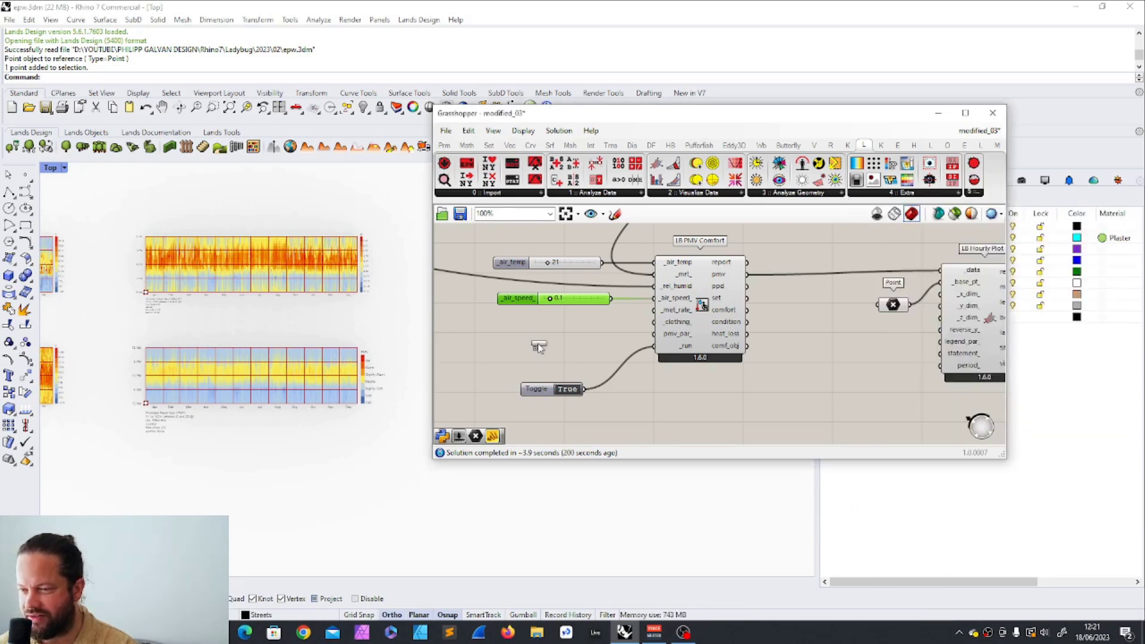
pyautogui.click(538, 344)
pyautogui.scroll(-5, 544, 337)
pyautogui.moveTo(576, 313); pyautogui.dragTo(508, 329)
pyautogui.scroll(4, 509, 331)
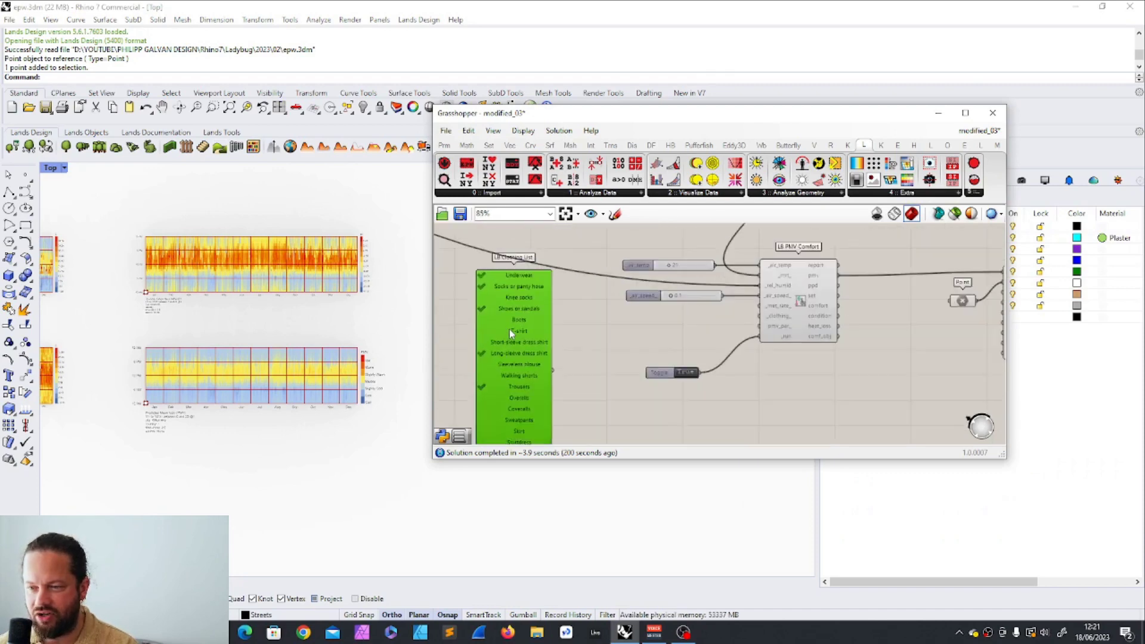
pyautogui.scroll(-3, 557, 333)
pyautogui.scroll(1, 557, 333)
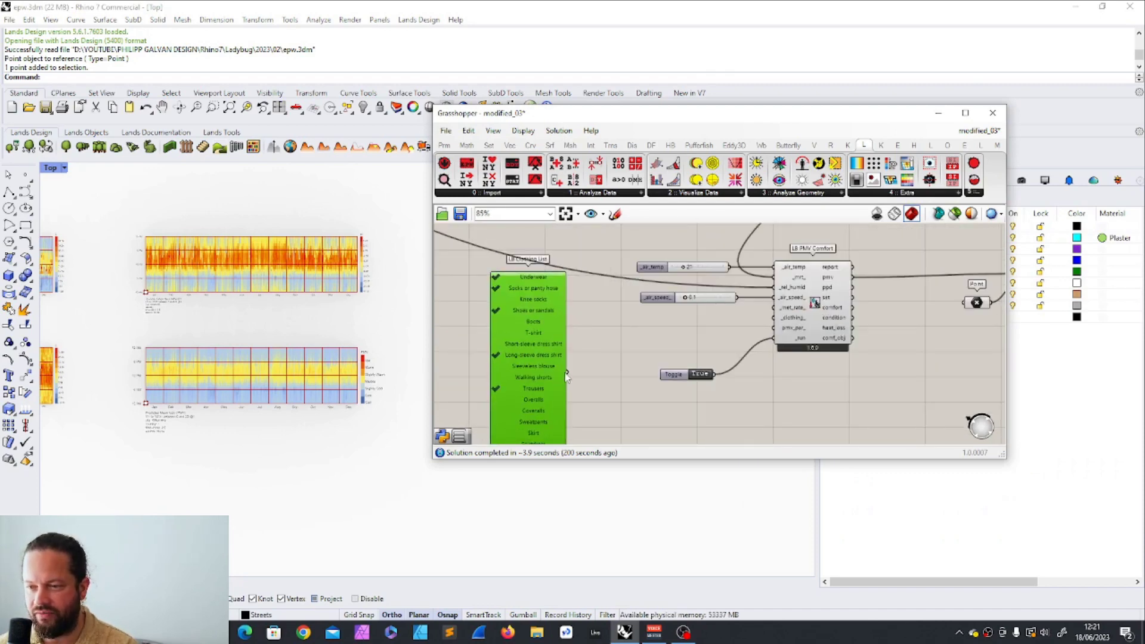
# Inspect the Clothing List's output values in a temporary panel, and delete the panel
pyautogui.click(630, 356)
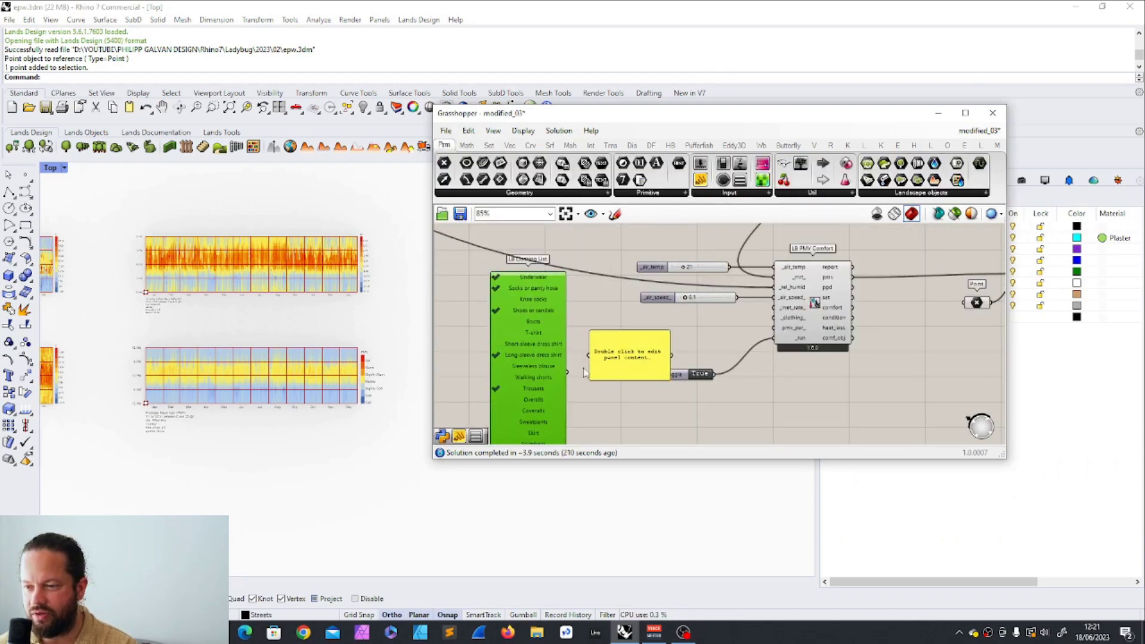
pyautogui.moveTo(567, 372); pyautogui.dragTo(588, 355)
pyautogui.scroll(2, 619, 377)
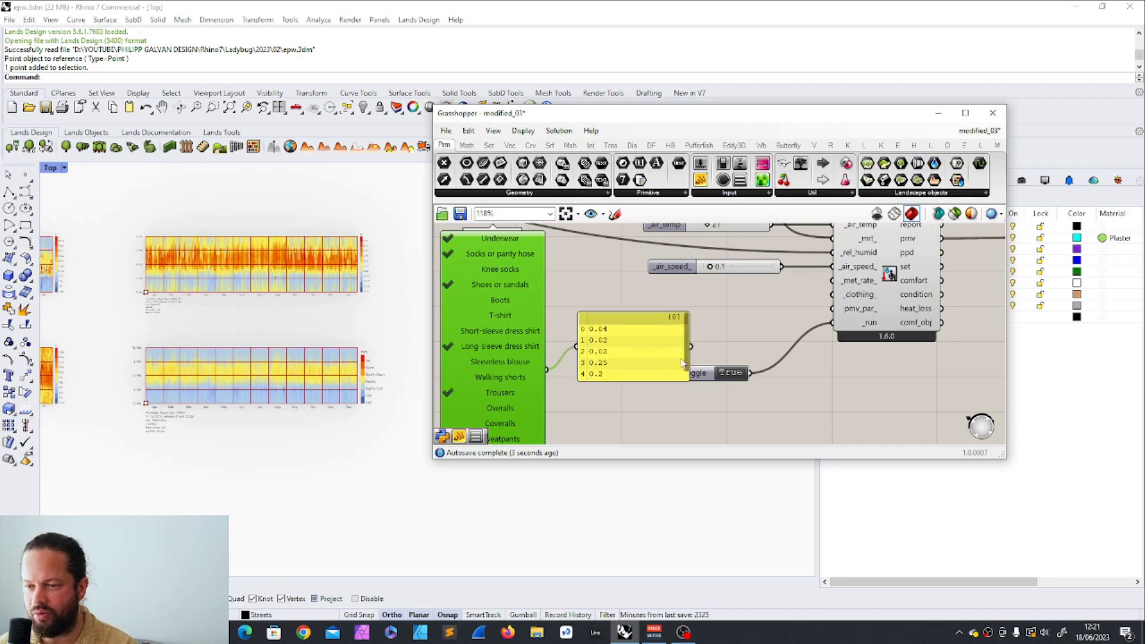
pyautogui.scroll(-2, 634, 355)
pyautogui.click(634, 354)
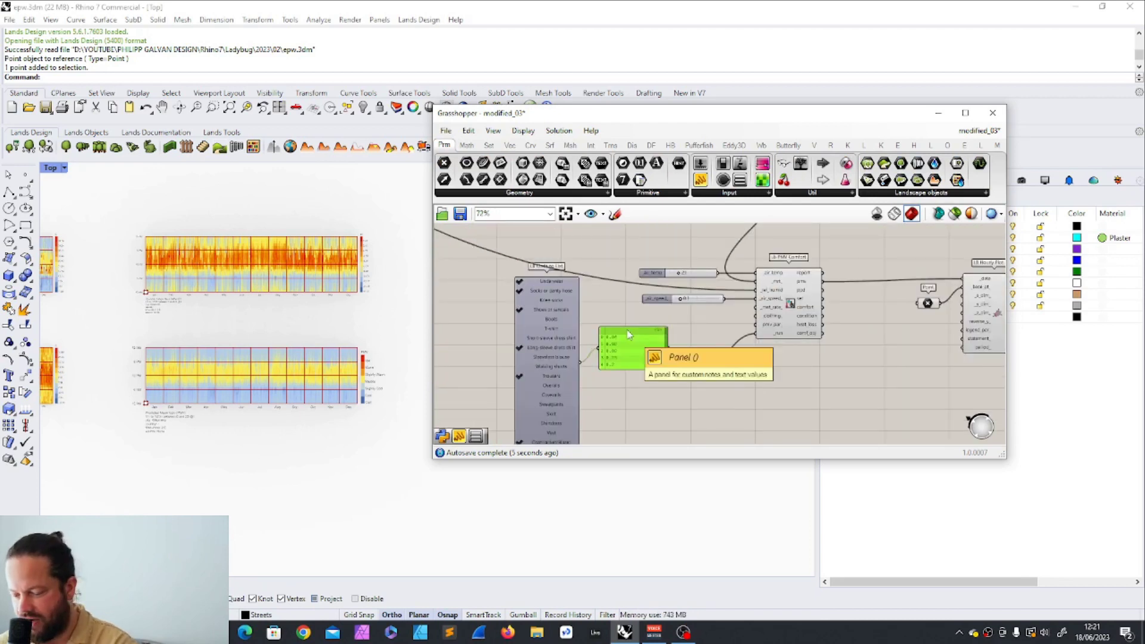
pyautogui.press('Delete')
# Leave only Underwear, Short-sleeve dress shirt and Trousers selected in the Clothing List, checking the values in a temporary panel
pyautogui.scroll(2, 560, 327)
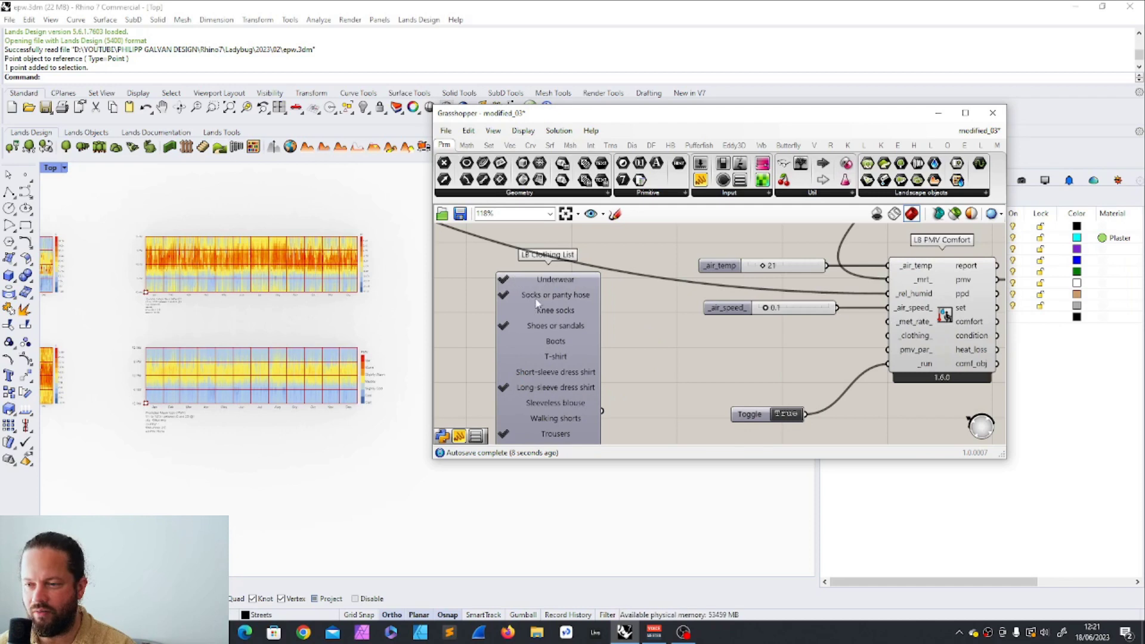
pyautogui.moveTo(559, 317)
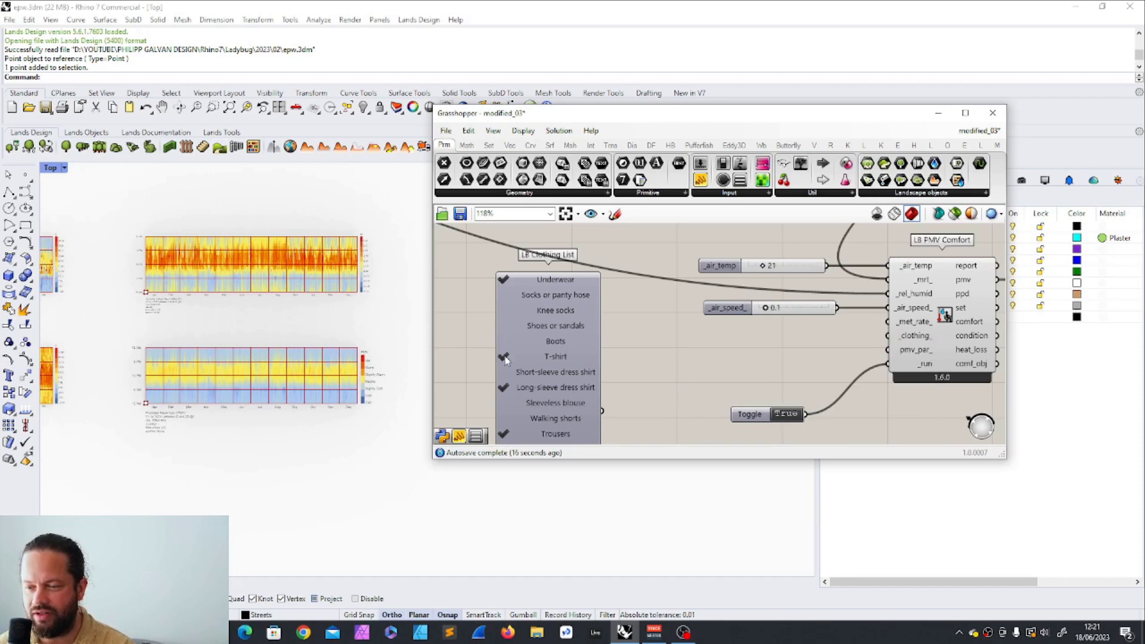
pyautogui.scroll(2, 531, 357)
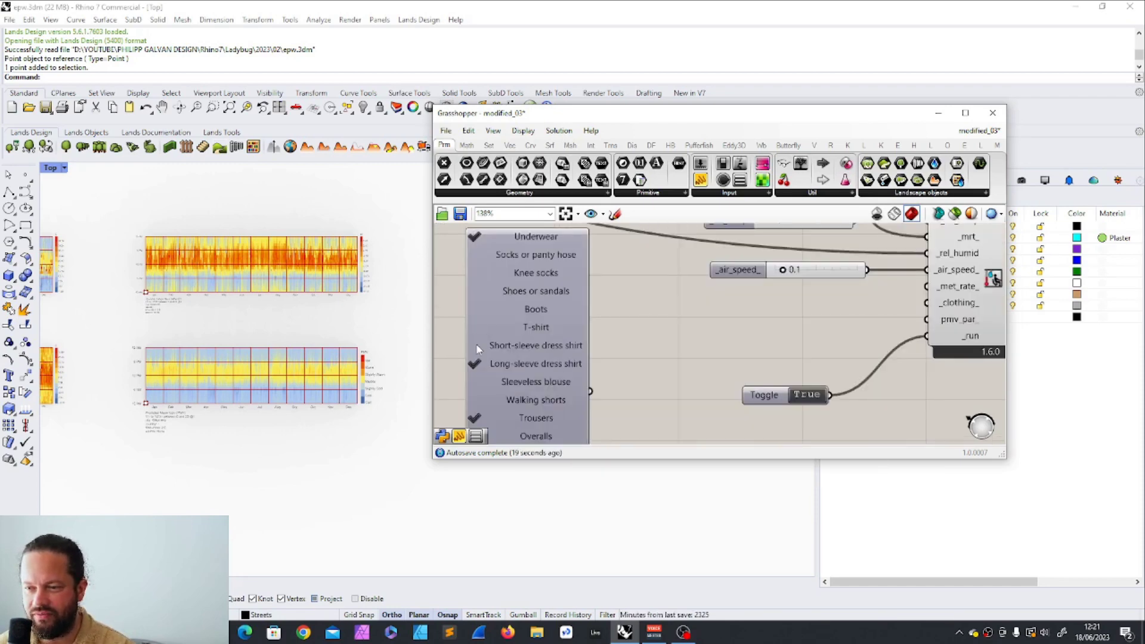
pyautogui.doubleClick(477, 335)
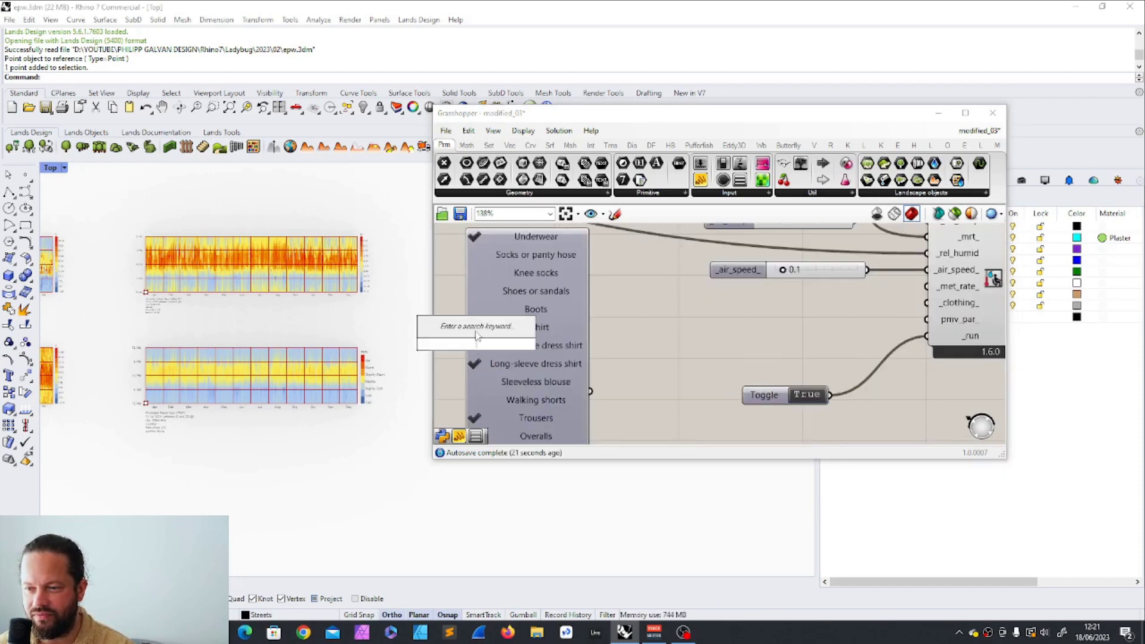
pyautogui.click(591, 336)
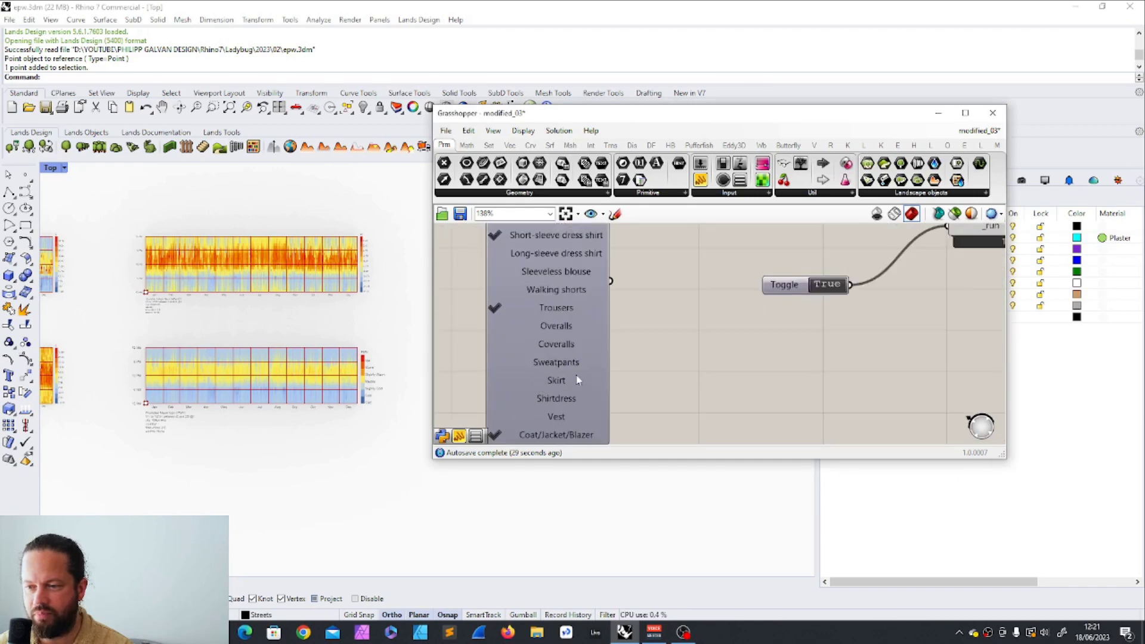
pyautogui.moveTo(577, 380); pyautogui.dragTo(590, 368, button='right')
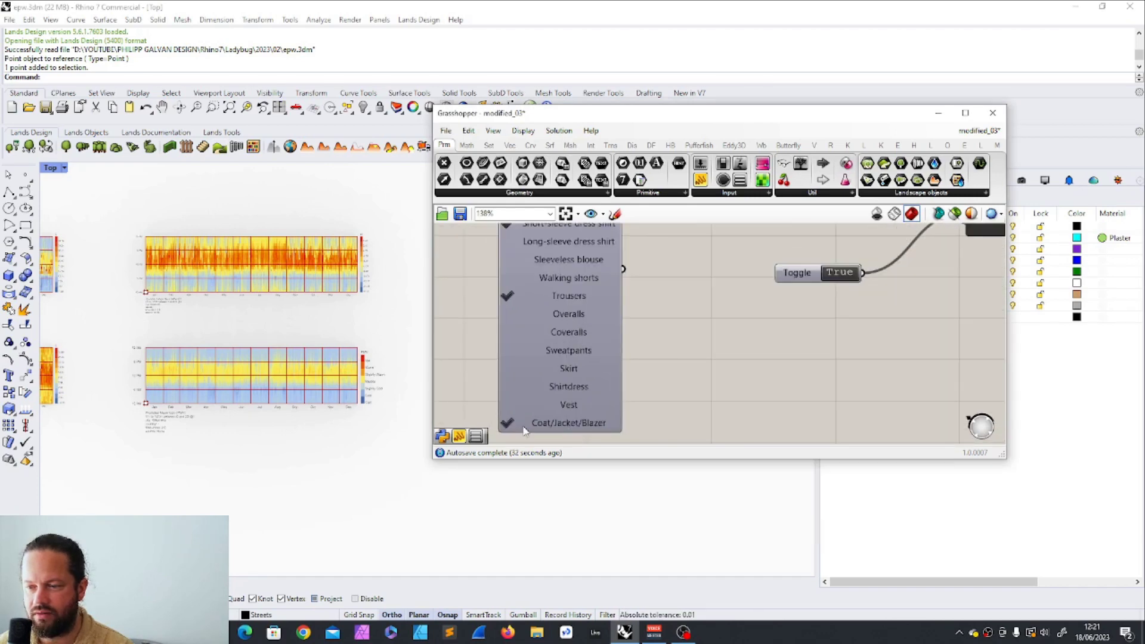
pyautogui.click(503, 425)
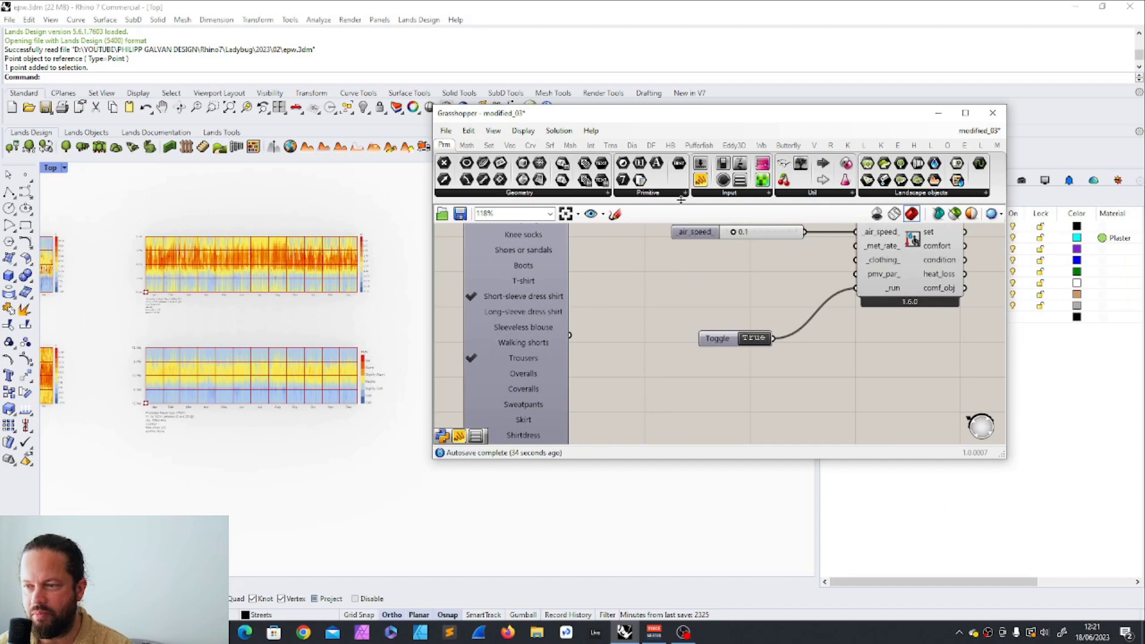
pyautogui.click(701, 180)
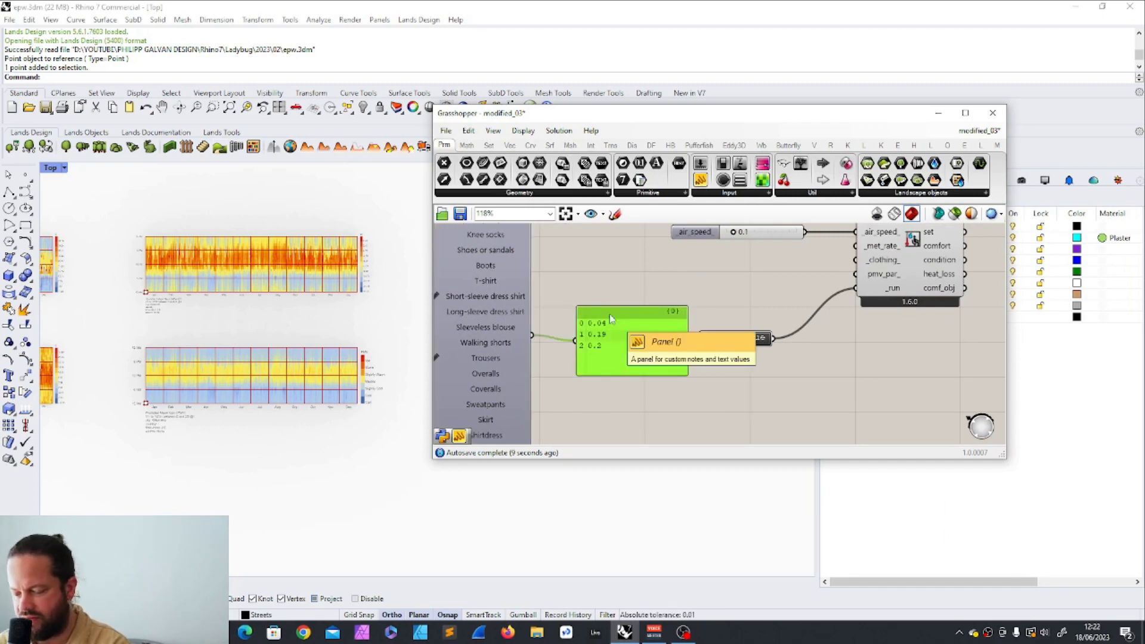
pyautogui.press('Delete')
# Sum the Clothing List values with a Mass Addition component and connect its result to PMV Comfort's _clothing_ input
pyautogui.doubleClick(609, 320)
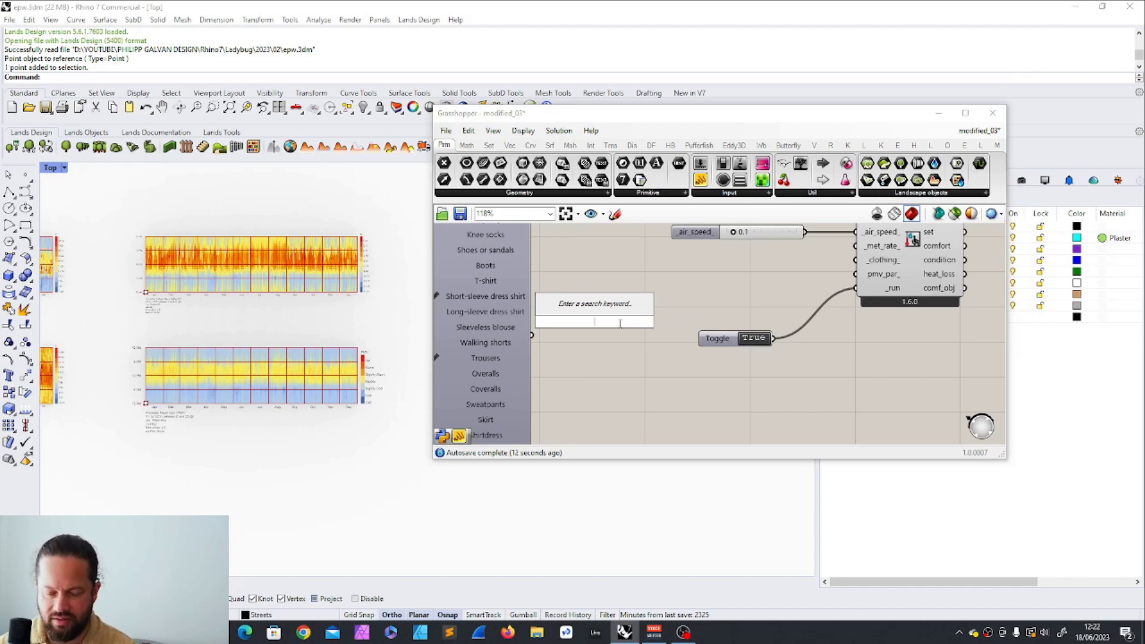
pyautogui.write('mass')
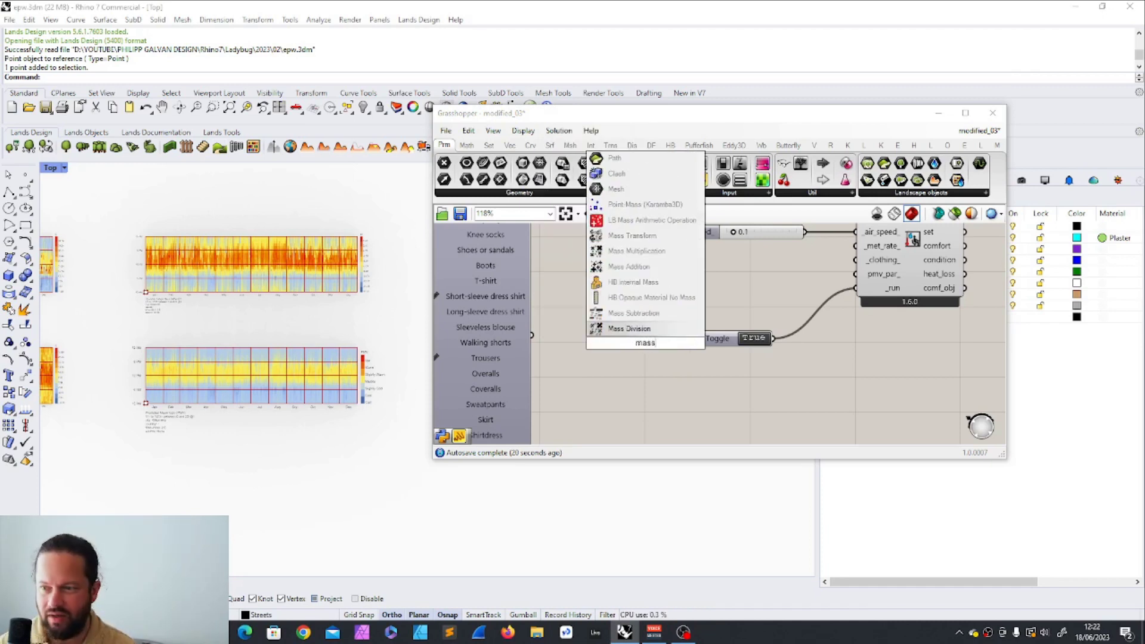
pyautogui.click(629, 267)
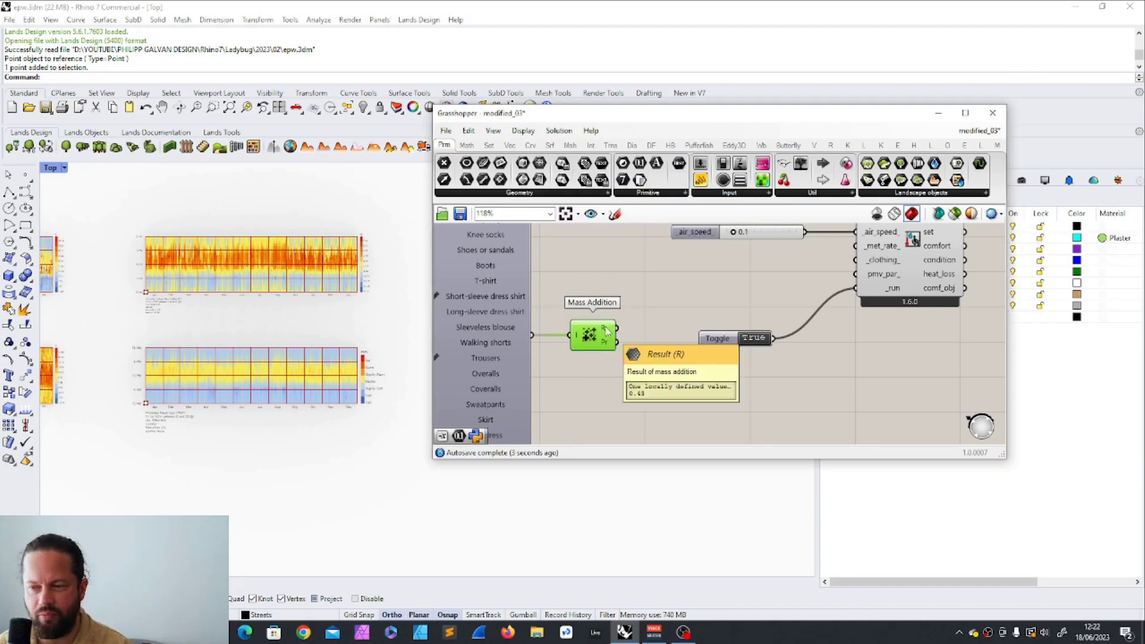
pyautogui.click(611, 365)
pyautogui.scroll(-3, 579, 357)
pyautogui.scroll(3, 649, 341)
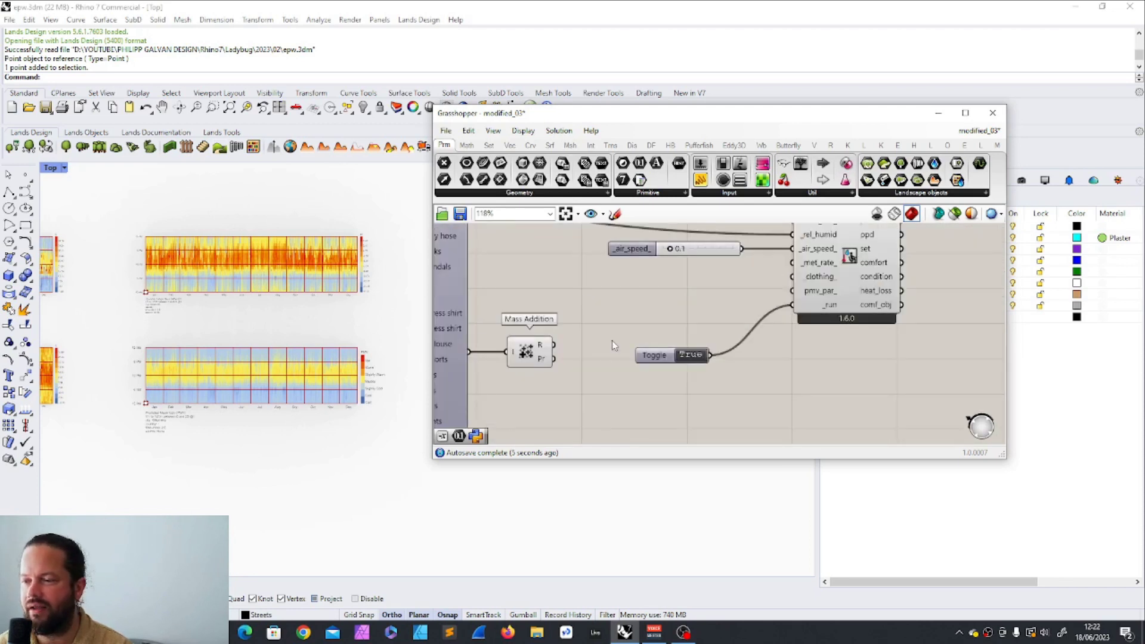
pyautogui.moveTo(554, 345); pyautogui.dragTo(798, 285)
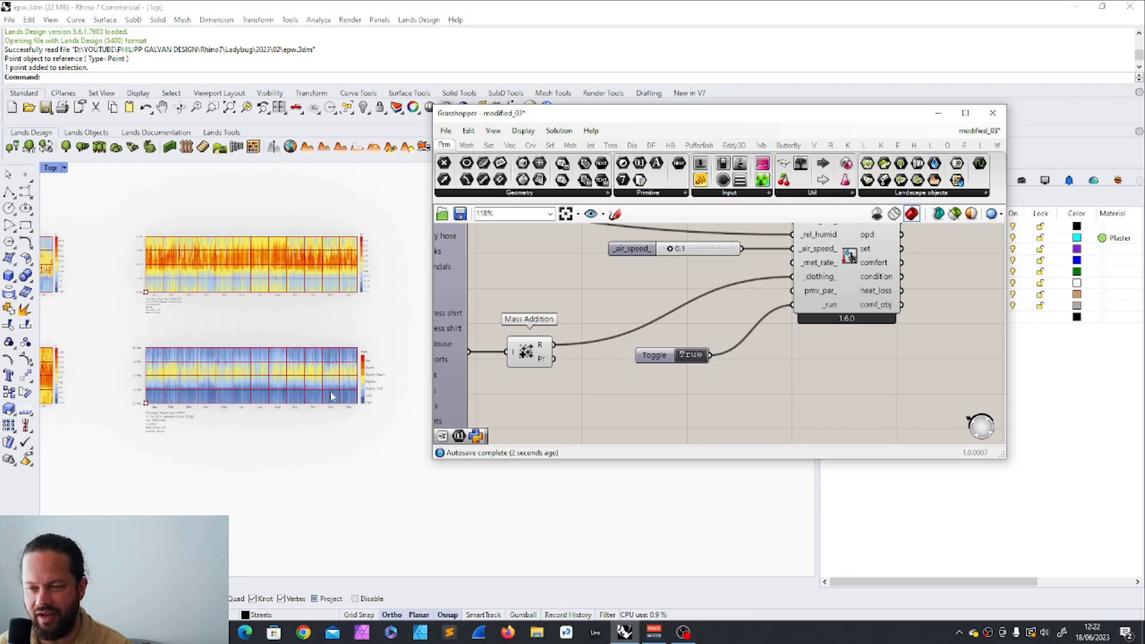
# After viewing the PMV plot, replace Short-sleeve dress shirt with T-shirt and add Vest in the Clothing List
pyautogui.scroll(6, 310, 378)
pyautogui.scroll(-5, 311, 378)
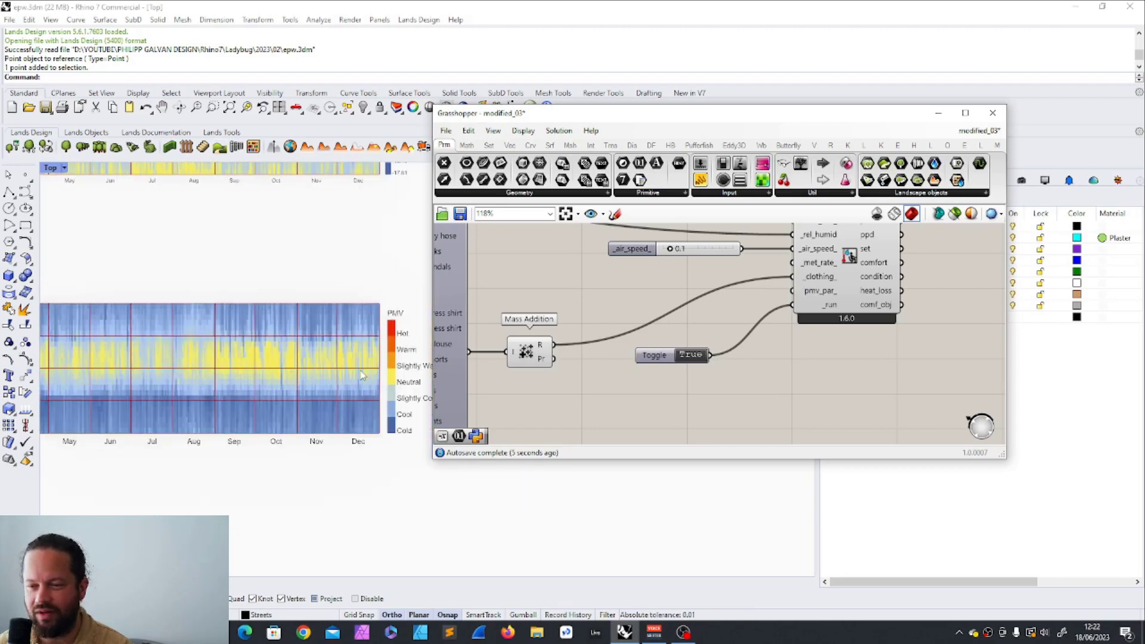
pyautogui.scroll(-4, 600, 346)
pyautogui.scroll(4, 467, 321)
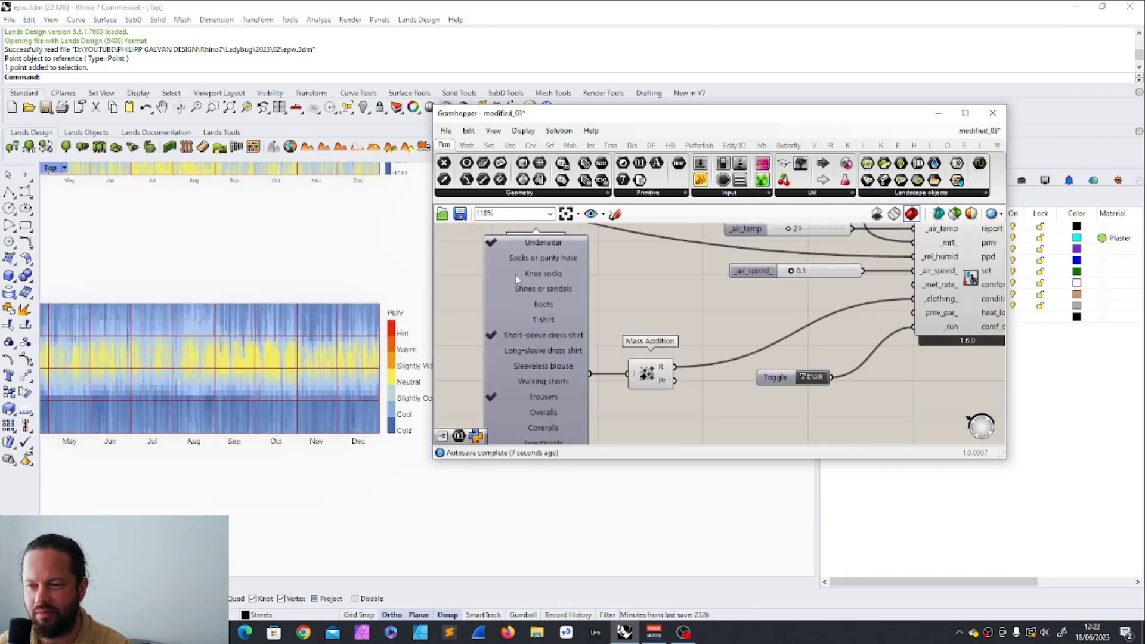
pyautogui.click(491, 320)
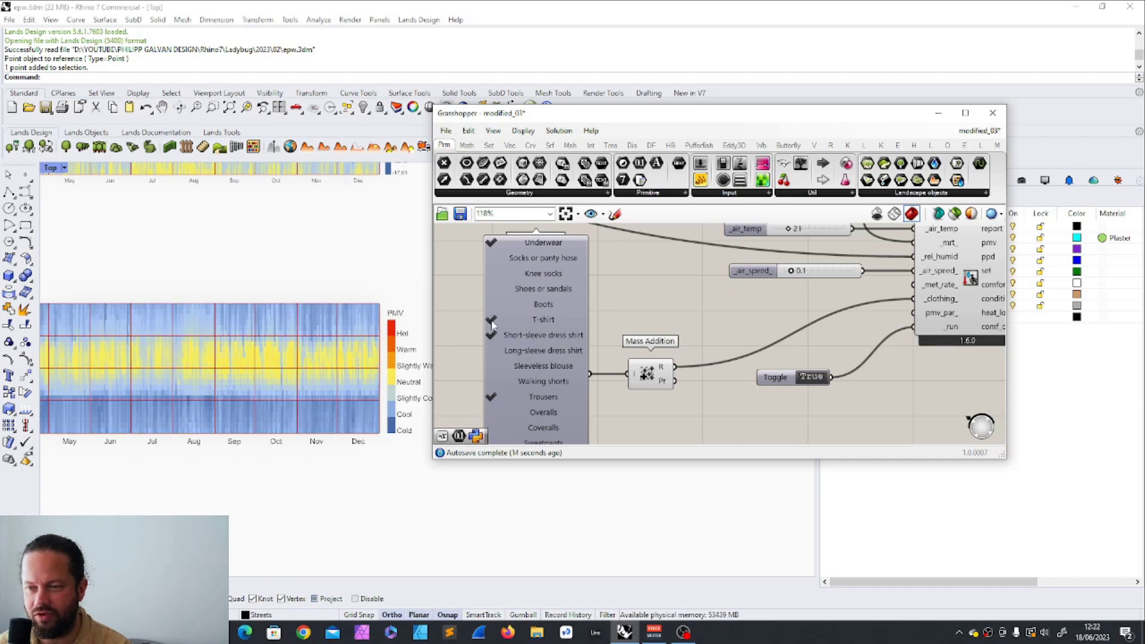
pyautogui.click(491, 321)
pyautogui.click(491, 336)
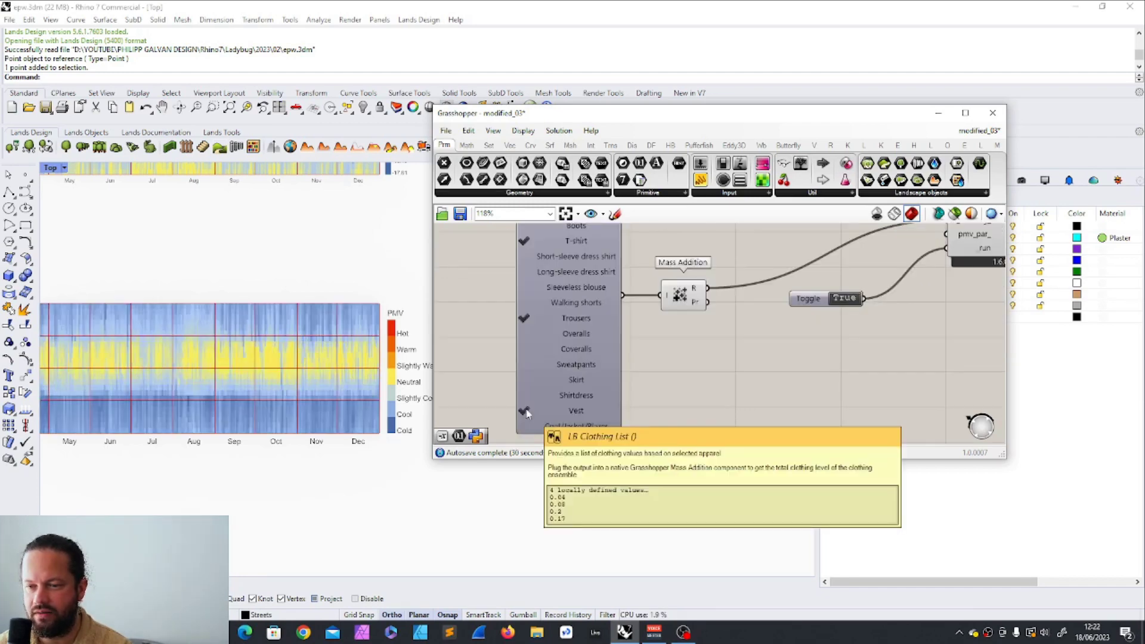
# Compare the Mass Addition result with the typical clo values in PMV Comfort's _clothing_ input description
pyautogui.scroll(-2, 487, 349)
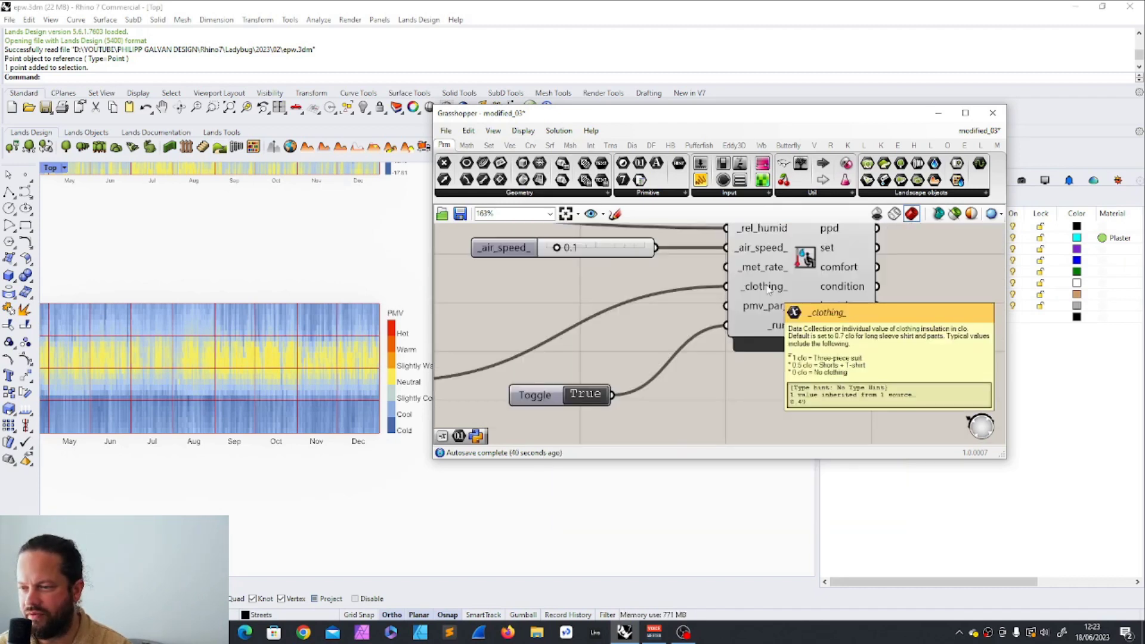
pyautogui.scroll(-2, 746, 385)
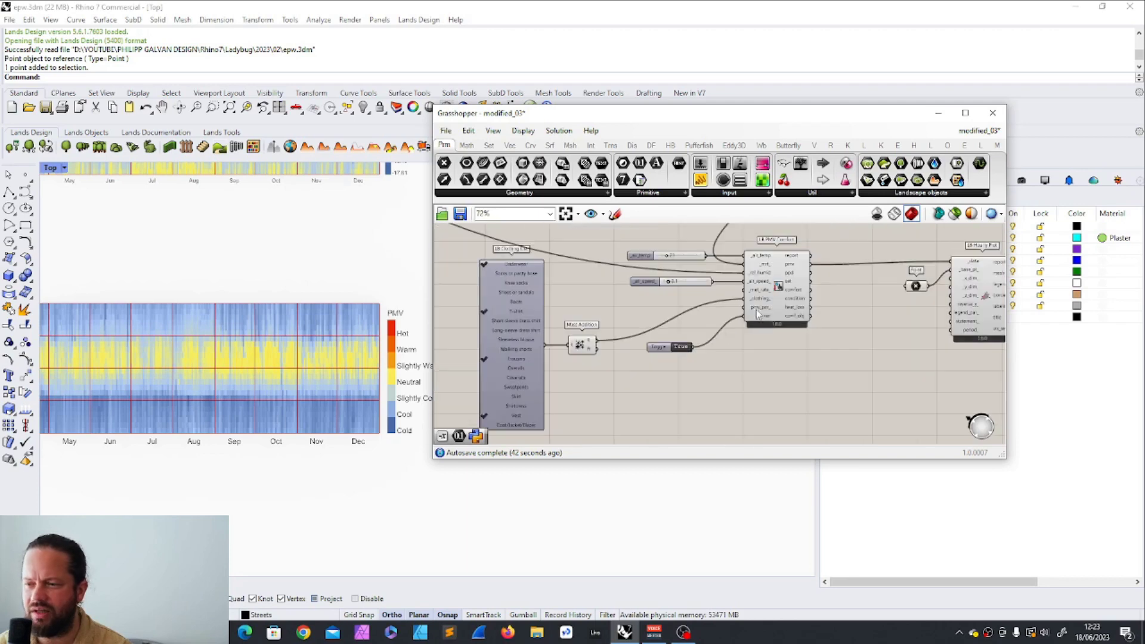
pyautogui.moveTo(717, 321); pyautogui.dragTo(834, 335, button='right')
pyautogui.scroll(-1, 834, 335)
pyautogui.click(562, 289)
pyautogui.moveTo(694, 352)
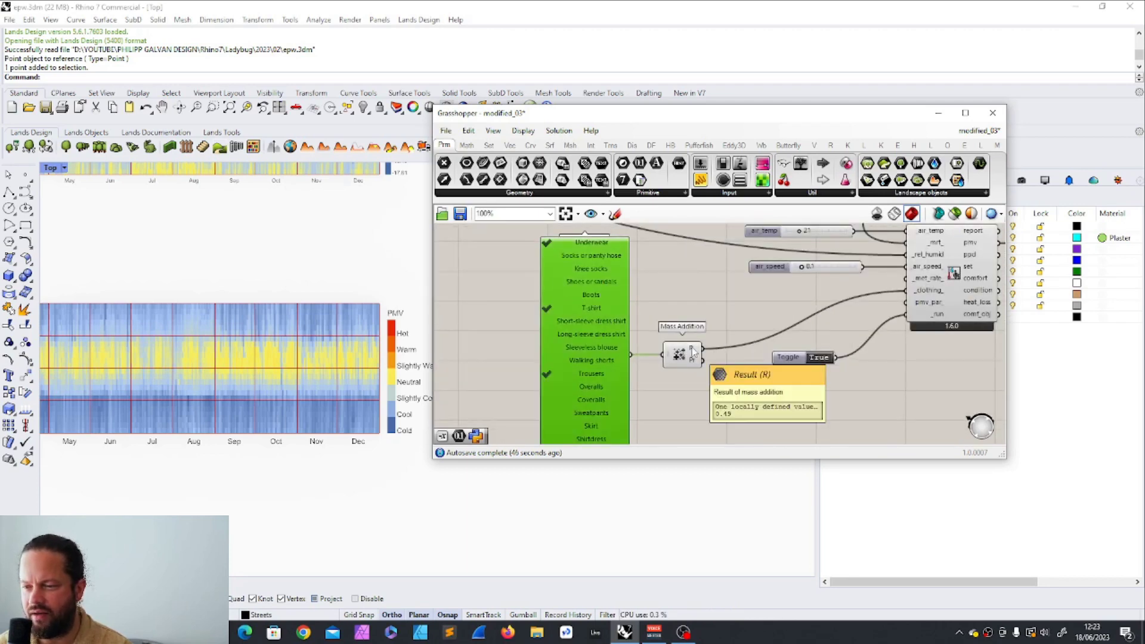
pyautogui.scroll(-1, 577, 302)
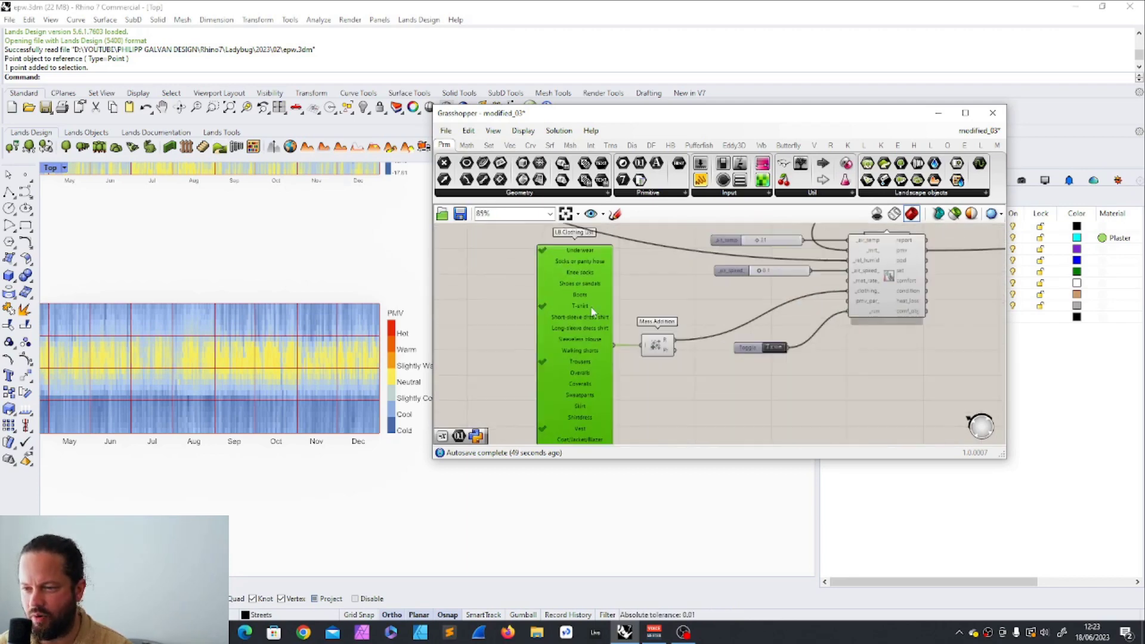
pyautogui.moveTo(836, 287); pyautogui.dragTo(730, 297, button='right')
pyautogui.scroll(3, 730, 296)
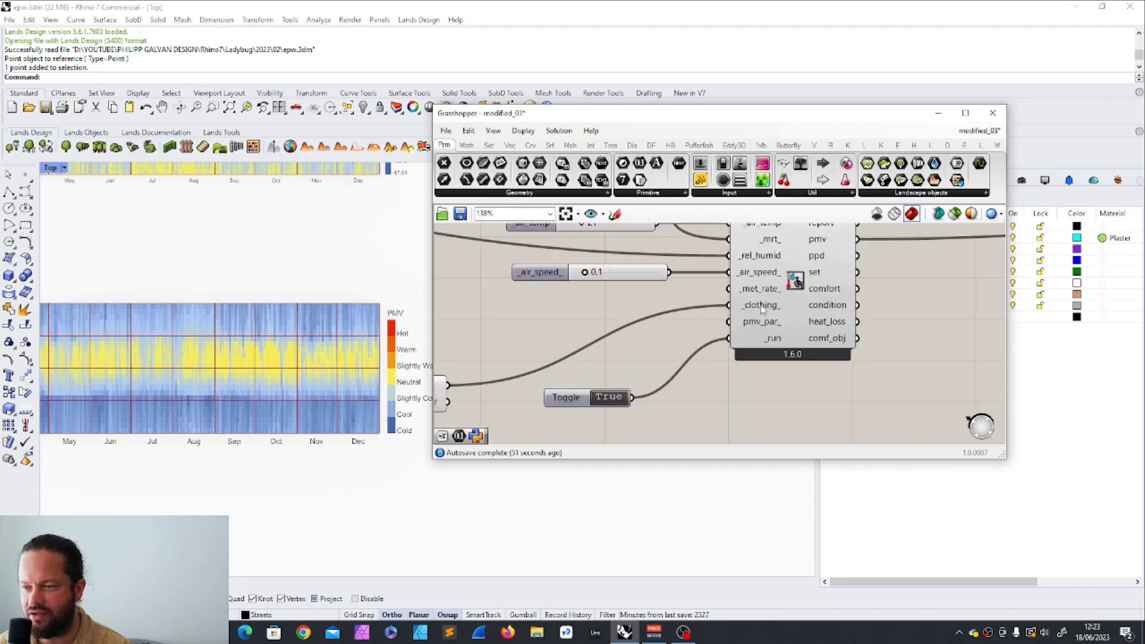
pyautogui.moveTo(762, 307)
pyautogui.scroll(-3, 762, 307)
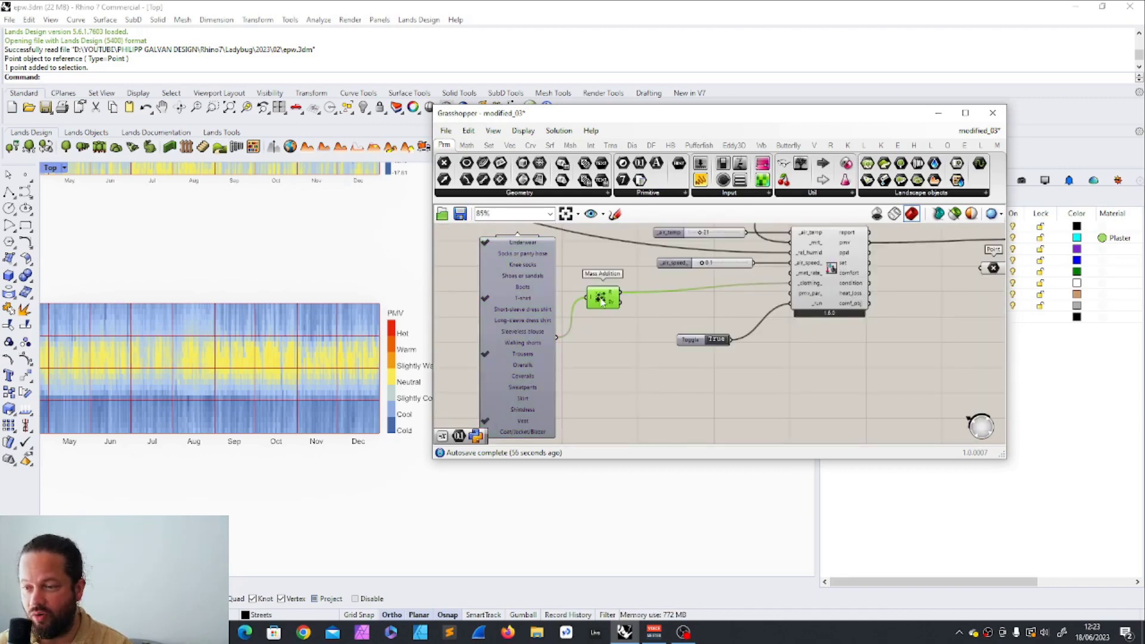
# Move the Mass Addition component level with PMV Comfort's _clothing_ input
pyautogui.moveTo(602, 300); pyautogui.dragTo(616, 291)
pyautogui.click(511, 299)
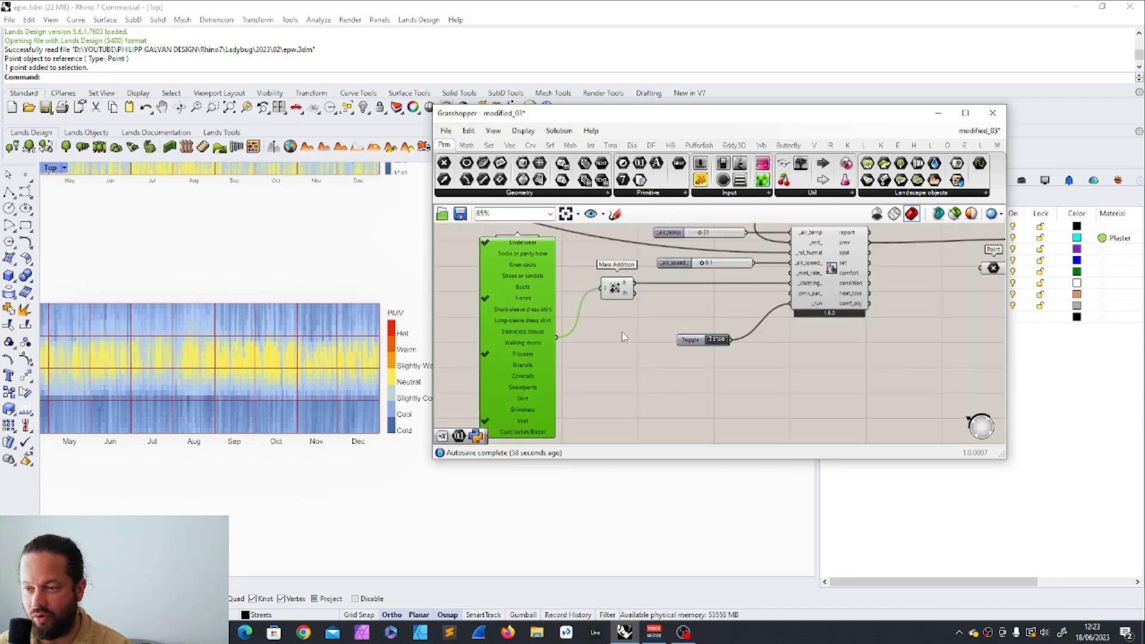
pyautogui.click(601, 327)
# Add an LB PMV Comfort Parameters component and connect its output to PMV Comfort's pmv_par_ input
pyautogui.scroll(1, 822, 305)
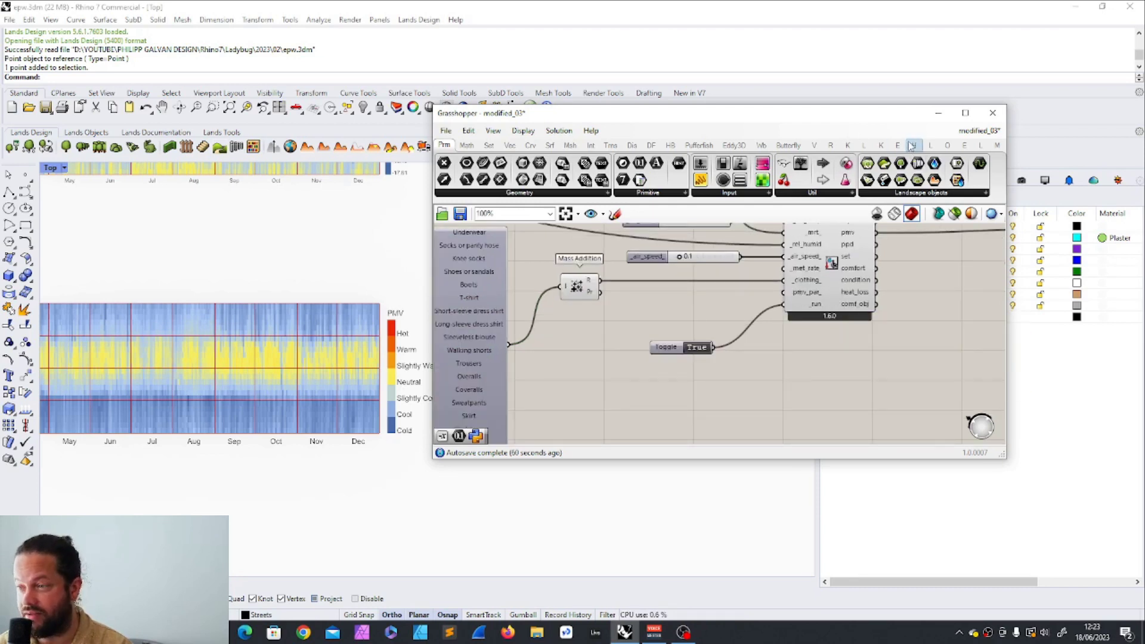
pyautogui.click(927, 145)
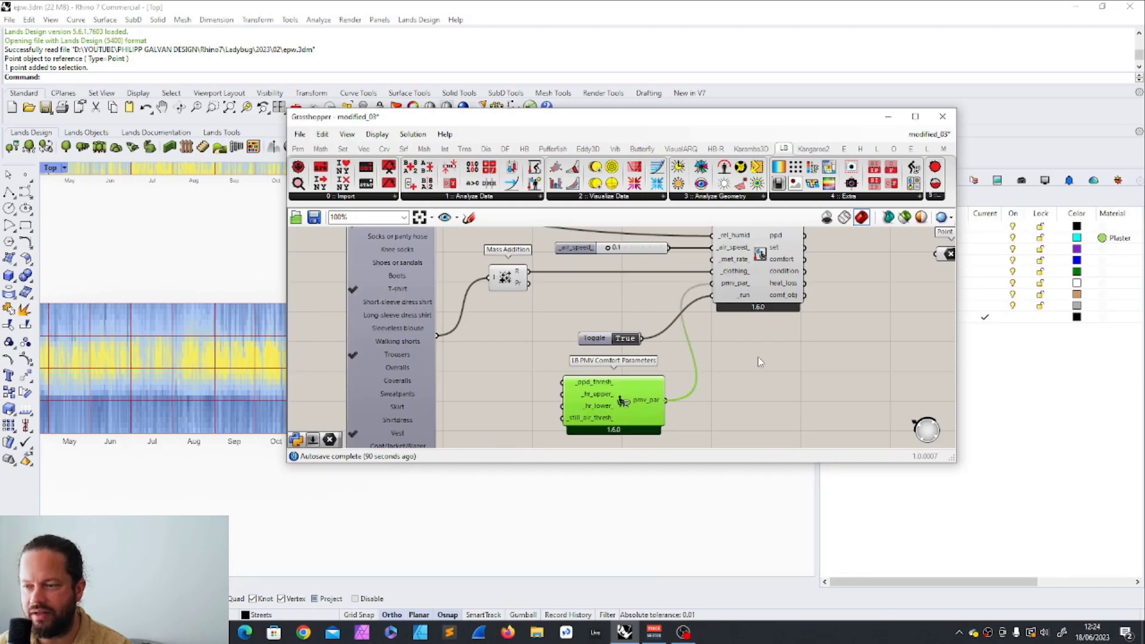
pyautogui.scroll(-3, 740, 365)
pyautogui.scroll(5, 667, 406)
pyautogui.scroll(-2, 659, 365)
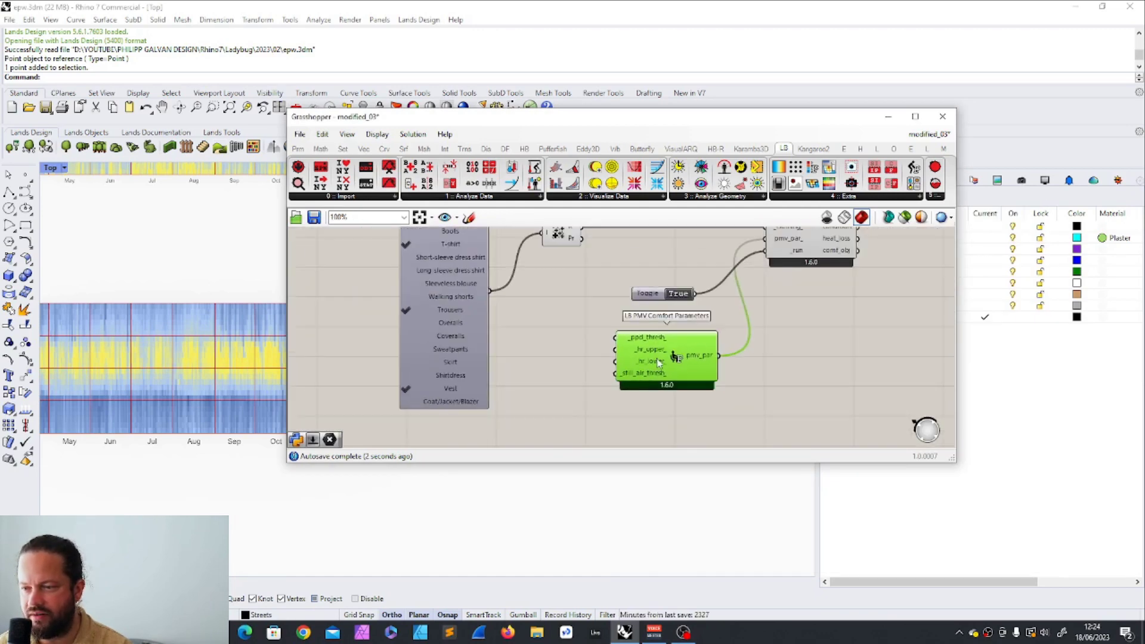
# Read the descriptions of PMV Comfort's pmv_par_ input and the threshold inputs of LB PMV Comfort Parameters
pyautogui.scroll(2, 796, 285)
pyautogui.moveTo(769, 280)
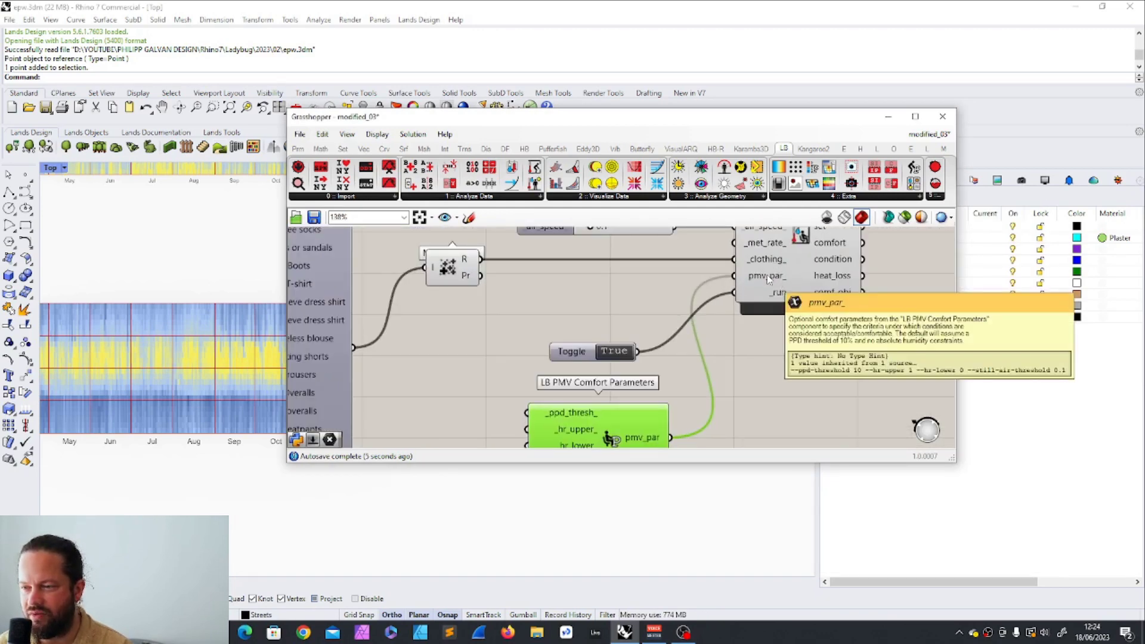
pyautogui.scroll(-2, 746, 307)
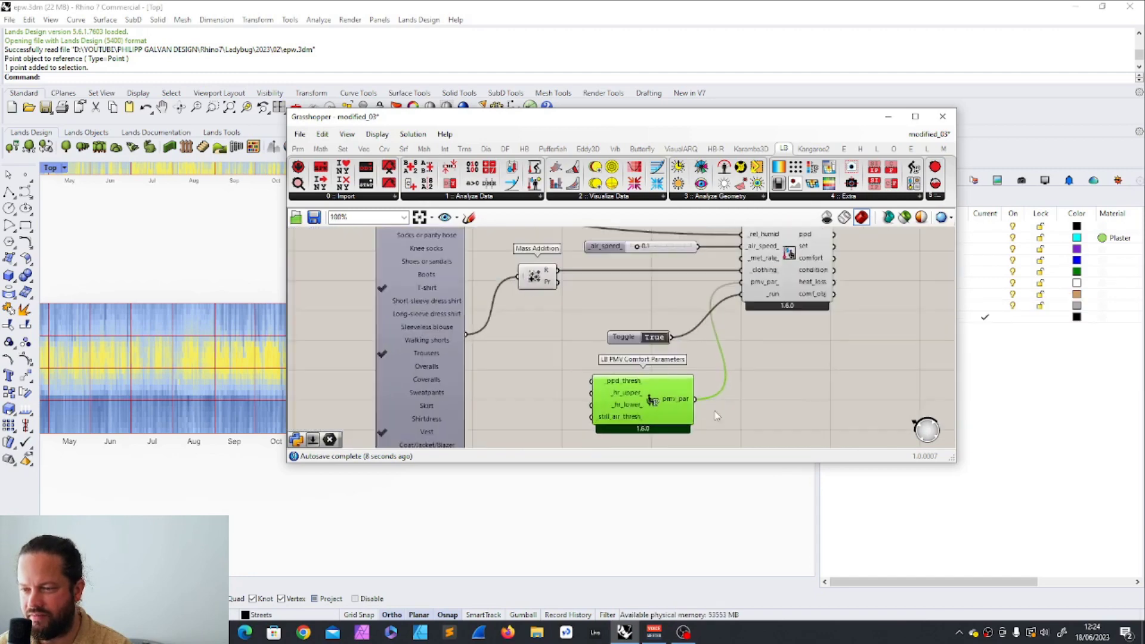
pyautogui.scroll(3, 711, 414)
pyautogui.moveTo(568, 368)
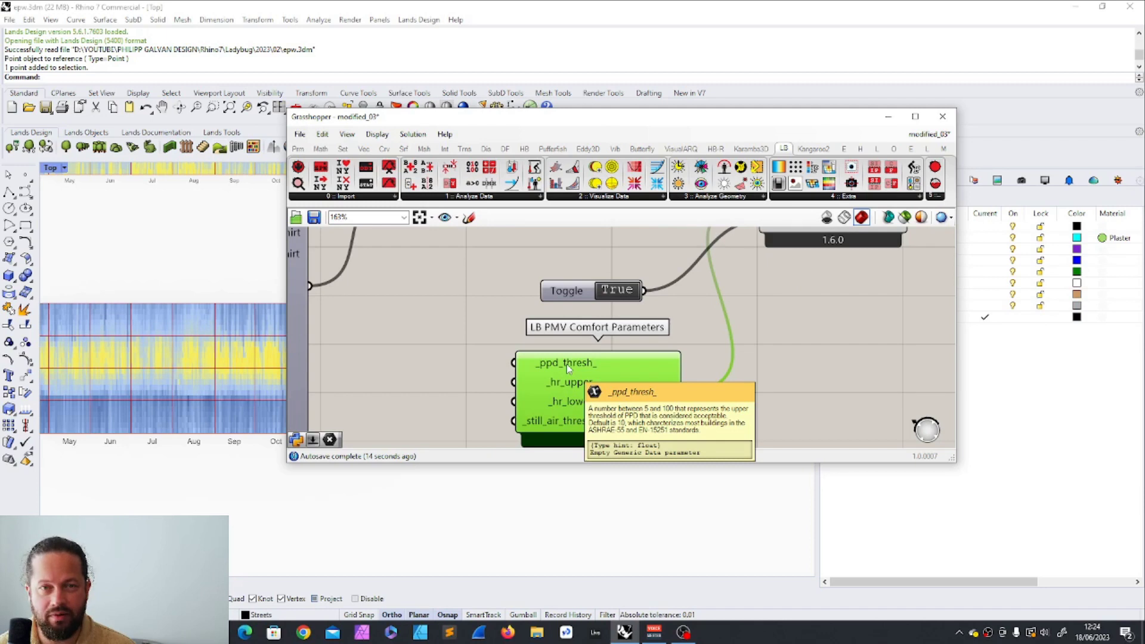
pyautogui.click(793, 366)
pyautogui.moveTo(577, 428)
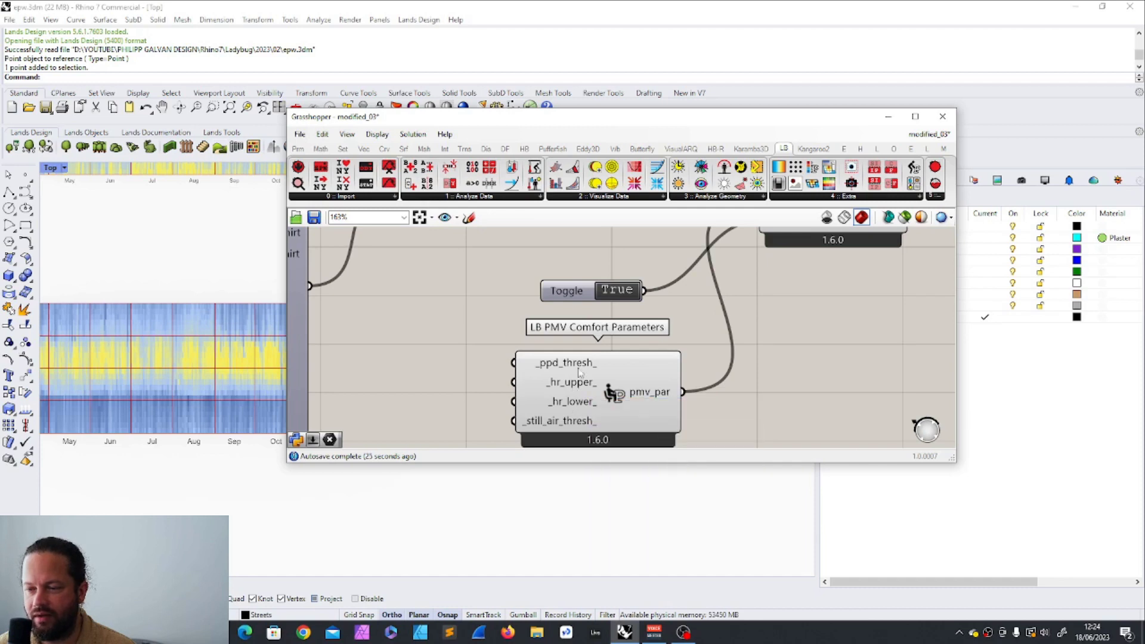
# Move the LB PMV Comfort Parameters component above the toggle, close to the PMV Comfort inputs
pyautogui.moveTo(577, 365)
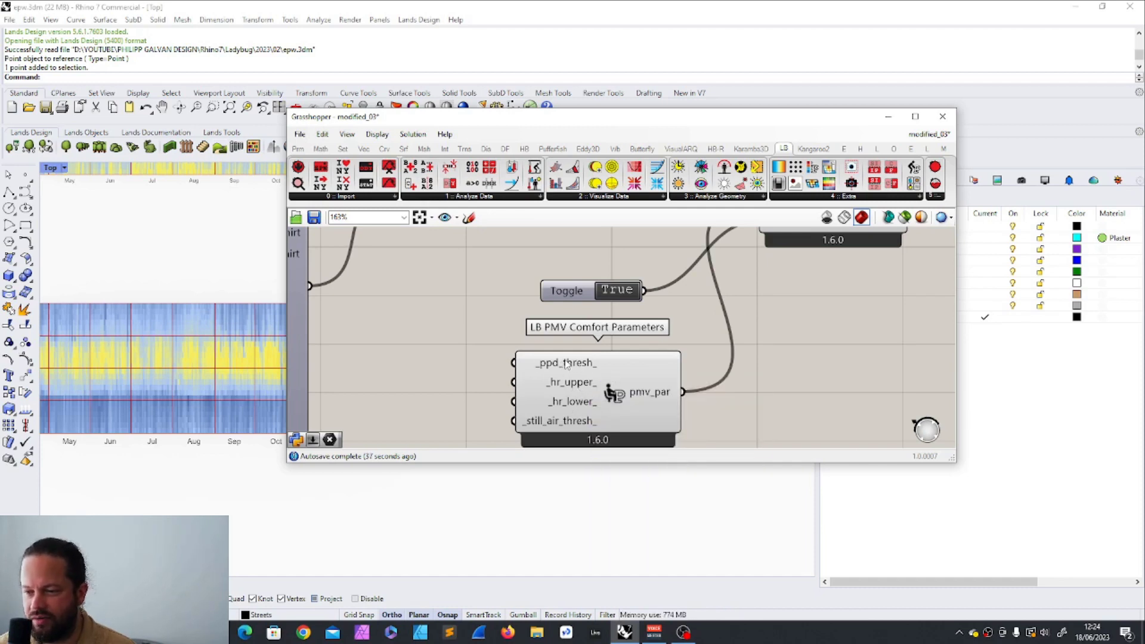
pyautogui.moveTo(575, 389)
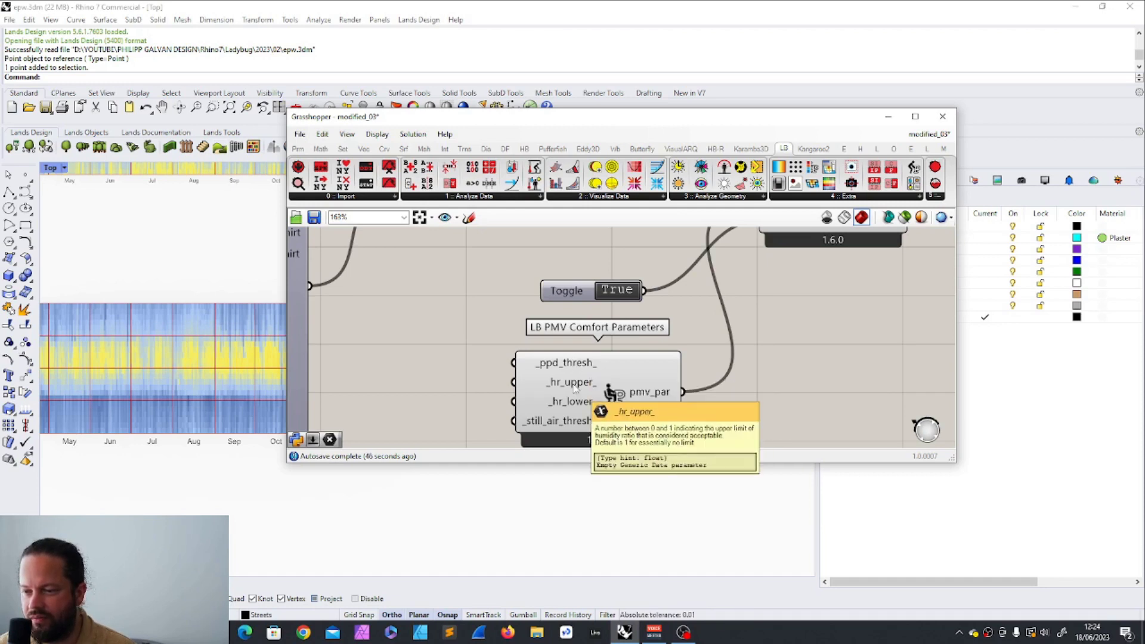
pyautogui.click(609, 375)
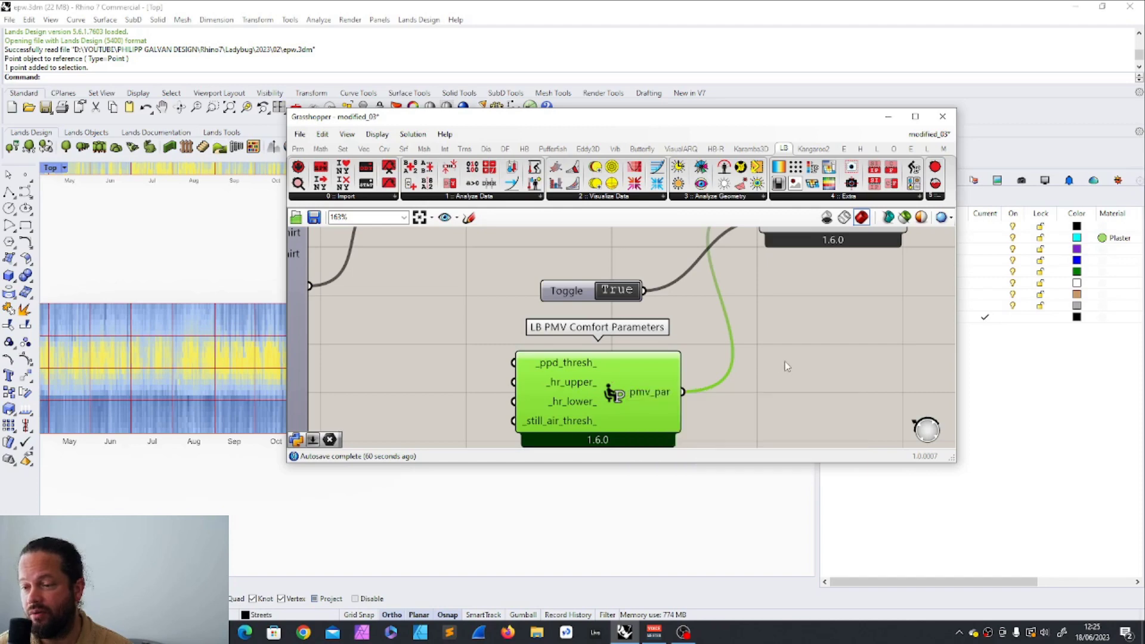
pyautogui.scroll(-4, 785, 361)
pyautogui.click(677, 378)
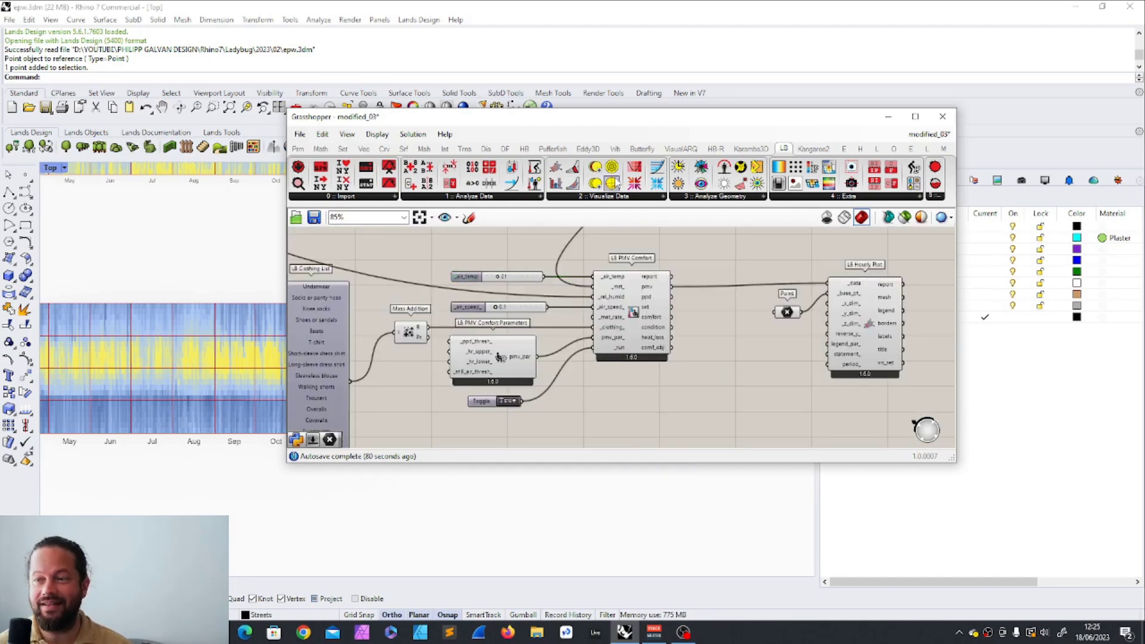
# Move the Grasshopper window aside so the adaptive comfort and PMV hourly plots can be viewed in the Rhino viewport
pyautogui.moveTo(524, 118); pyautogui.dragTo(700, 112)
pyautogui.scroll(-3, 358, 331)
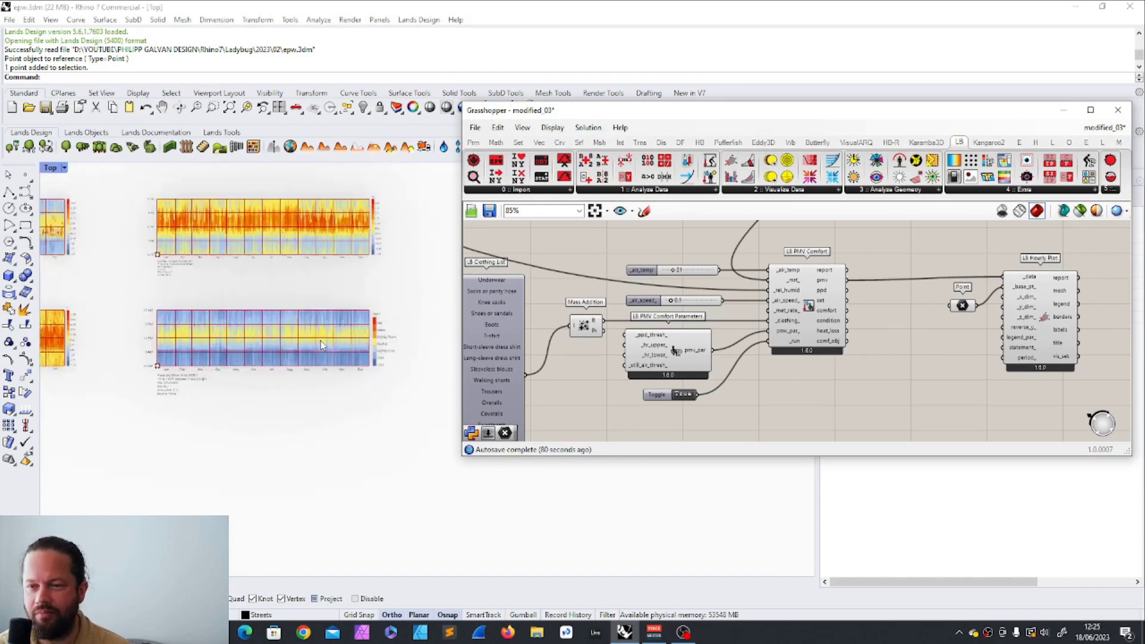
pyautogui.scroll(5, 351, 247)
pyautogui.scroll(-4, 321, 254)
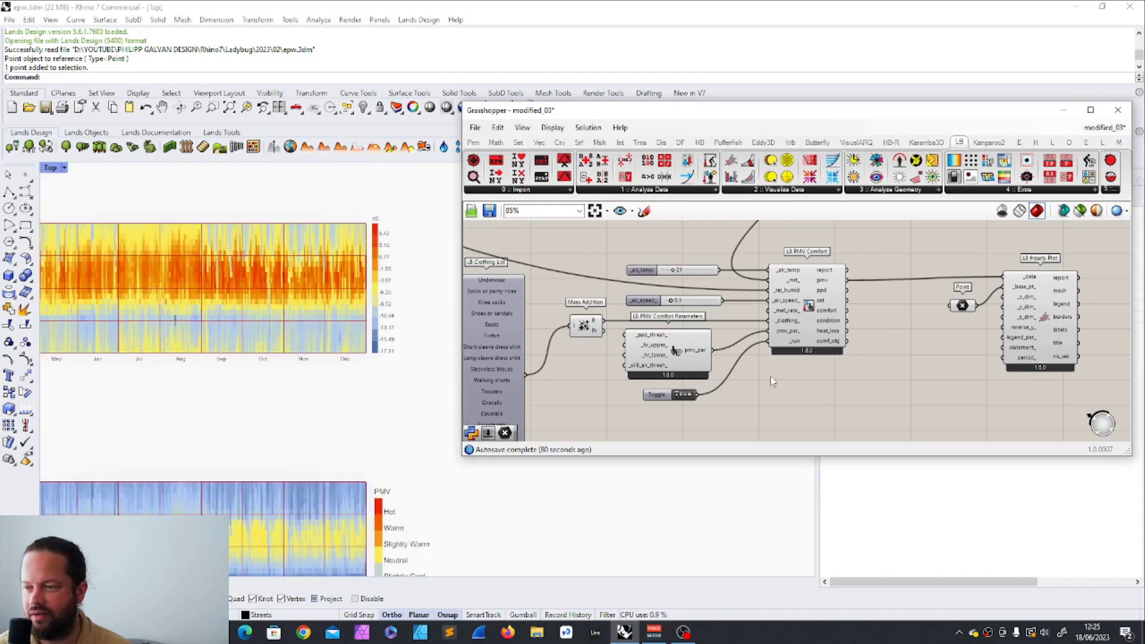
# Try Adaptive Comfort's neutral_temp, prevail_temp and comfort outputs as the _data input of its LB Hourly Plot
pyautogui.scroll(-7, 723, 371)
pyautogui.scroll(9, 844, 280)
pyautogui.moveTo(684, 240); pyautogui.dragTo(741, 279, button='right')
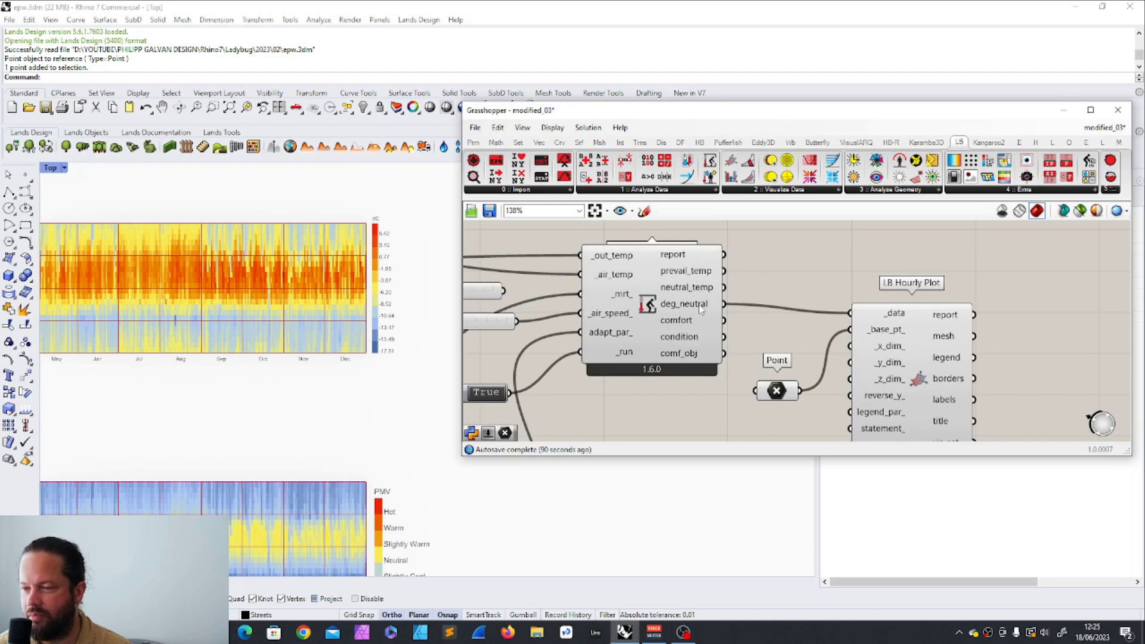
pyautogui.moveTo(724, 287); pyautogui.dragTo(850, 313)
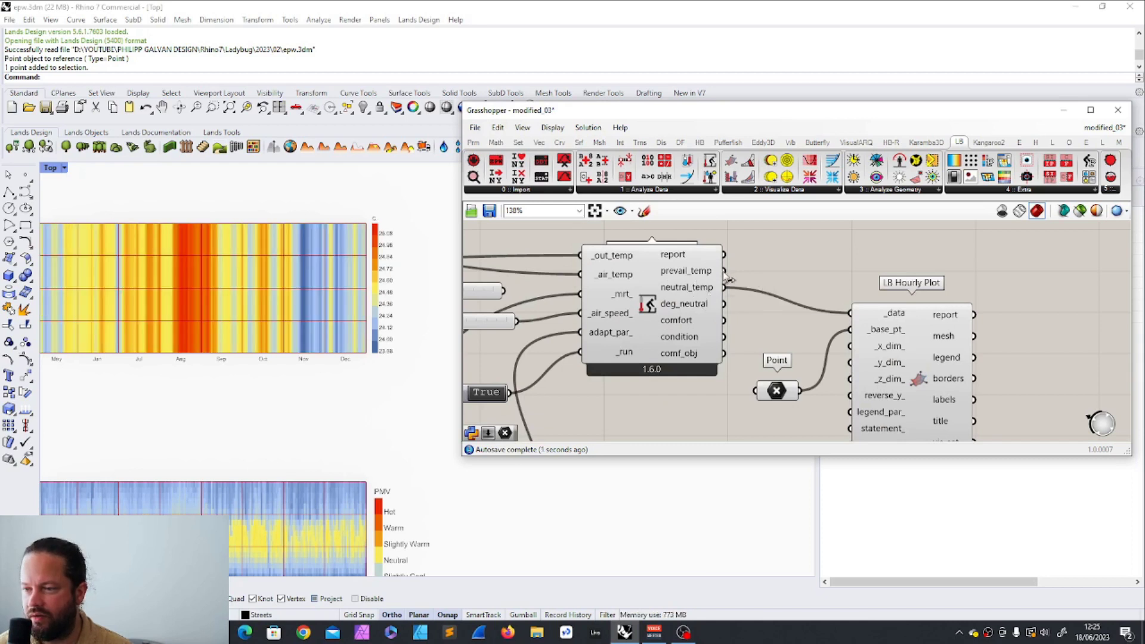
pyautogui.keyDown('ctrl'); pyautogui.keyDown('shift'); pyautogui.moveTo(724, 287); pyautogui.dragTo(723, 271); pyautogui.keyUp('shift'); pyautogui.keyUp('ctrl')
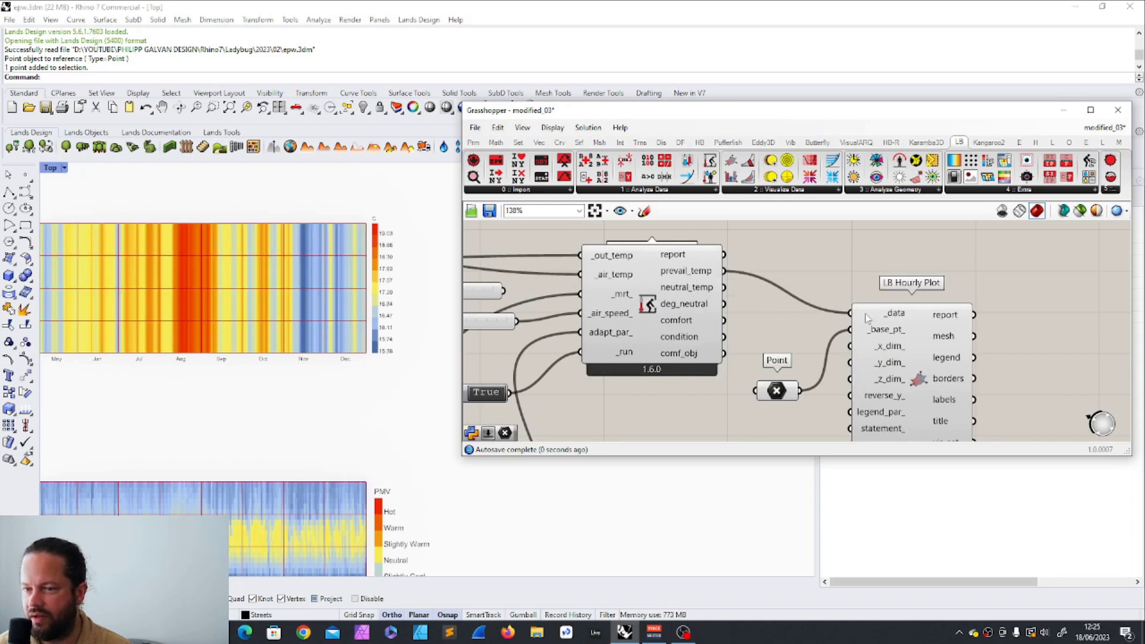
pyautogui.moveTo(727, 321); pyautogui.dragTo(851, 313)
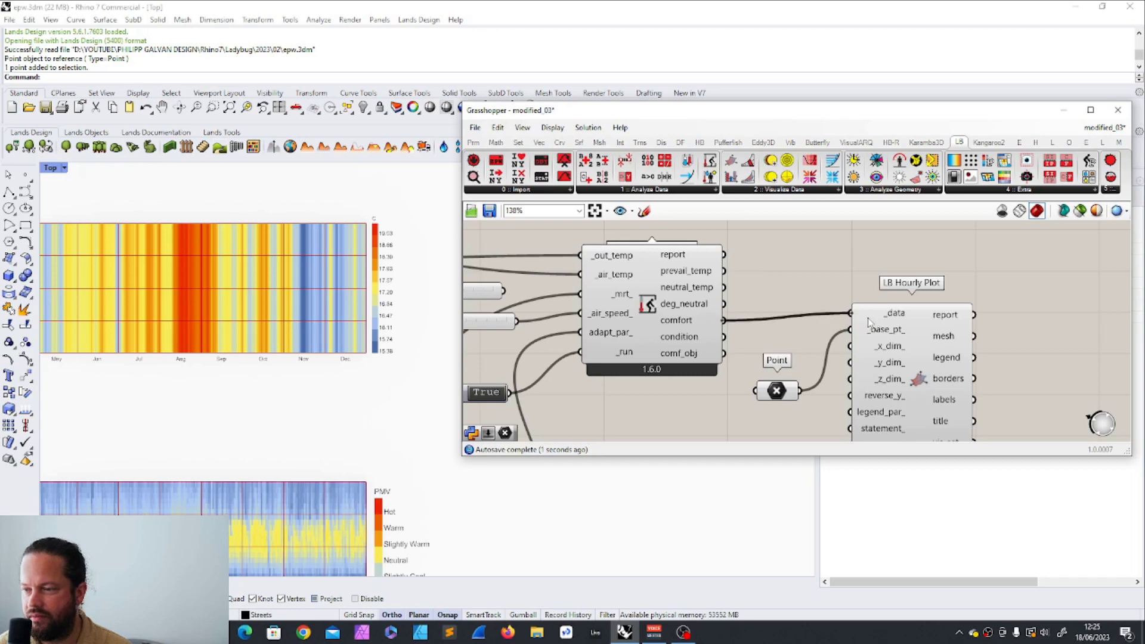
# Compare the comfortable/uncomfortable condition plot with the PMV plot and its sensation legend, and locate the PMV Comfort component
pyautogui.scroll(-4, 393, 279)
pyautogui.scroll(3, 362, 300)
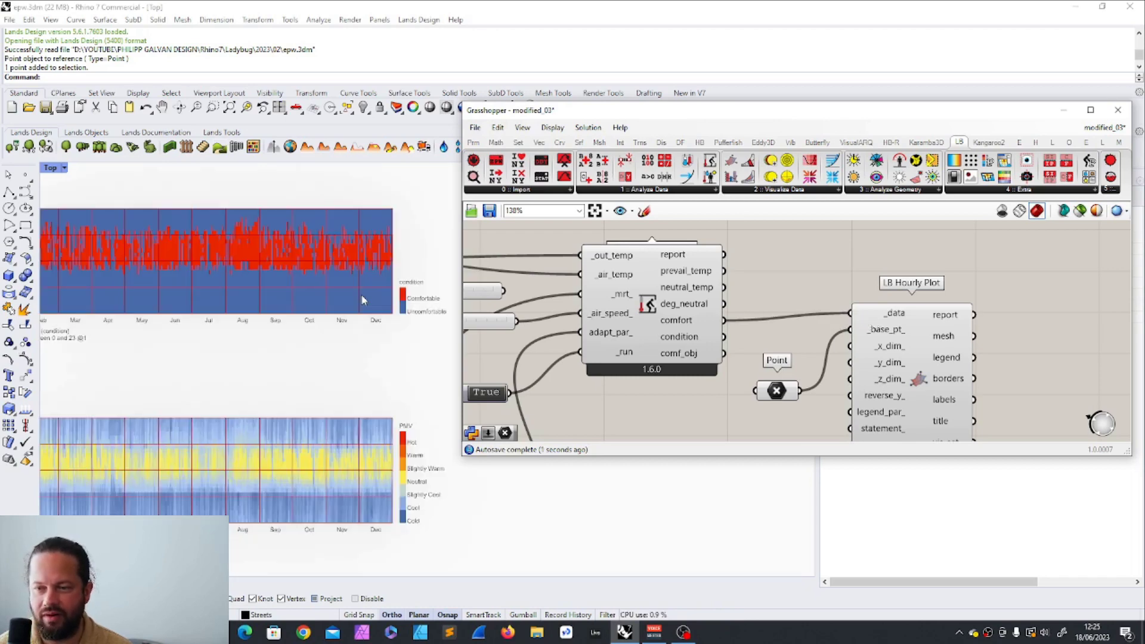
pyautogui.scroll(-2, 362, 300)
pyautogui.scroll(2, 374, 400)
pyautogui.scroll(-1, 374, 399)
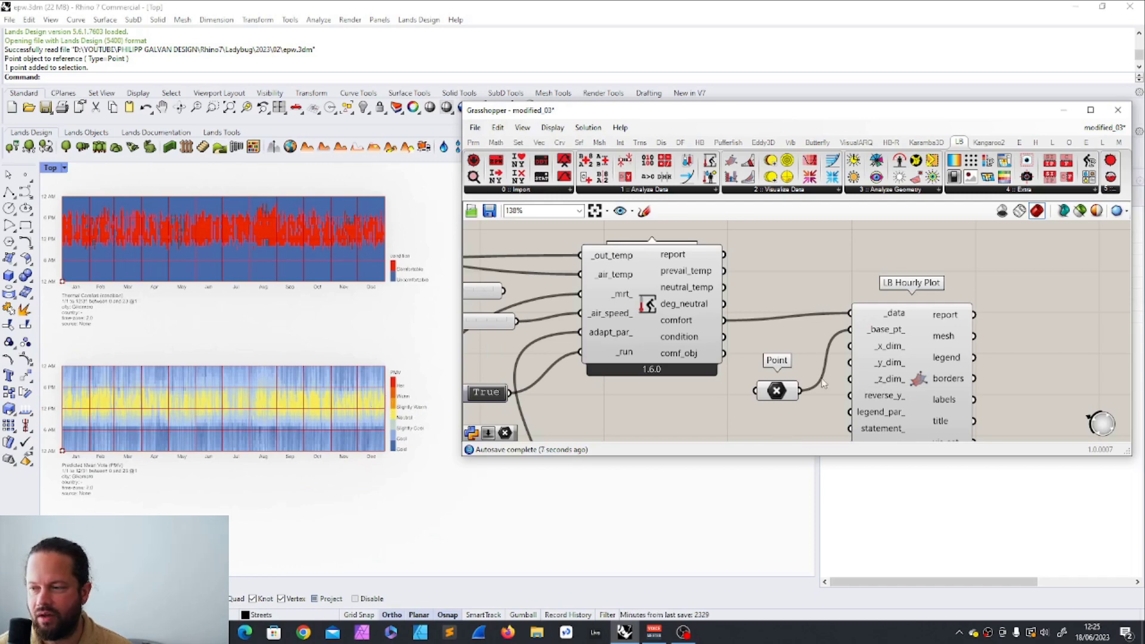
pyautogui.scroll(-5, 808, 299)
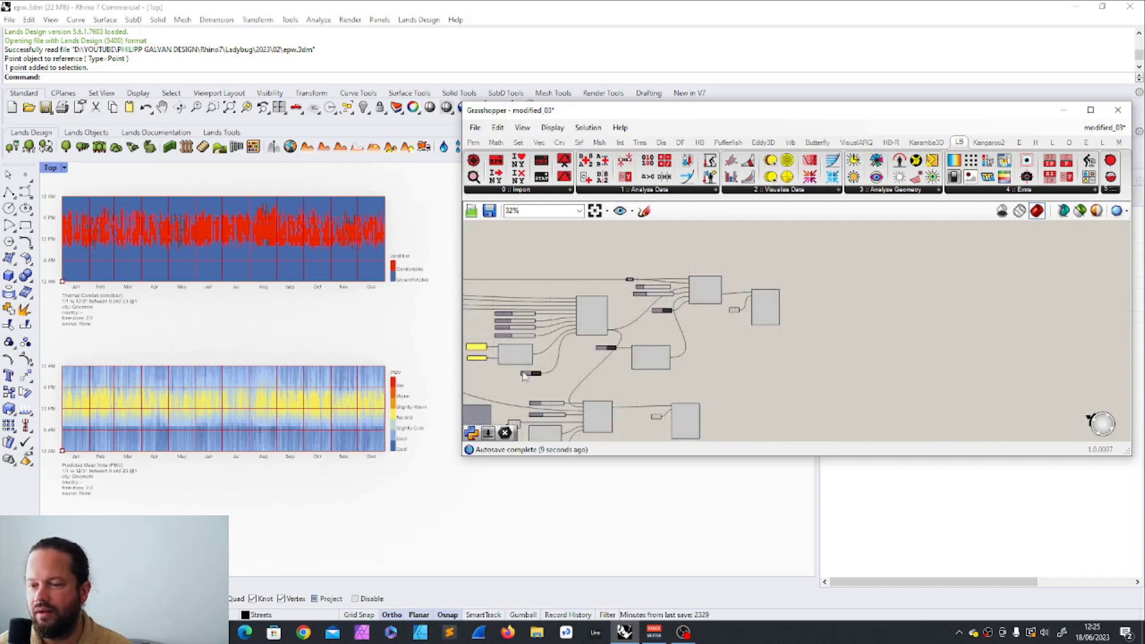
pyautogui.scroll(6, 419, 414)
pyautogui.scroll(-3, 348, 373)
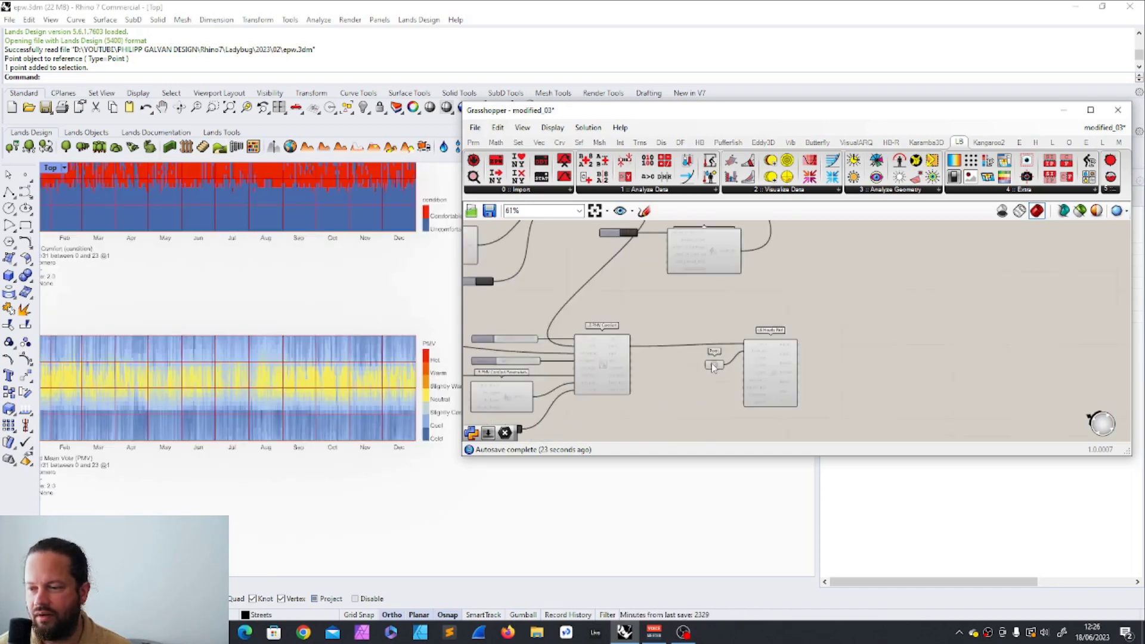
pyautogui.scroll(2, 716, 371)
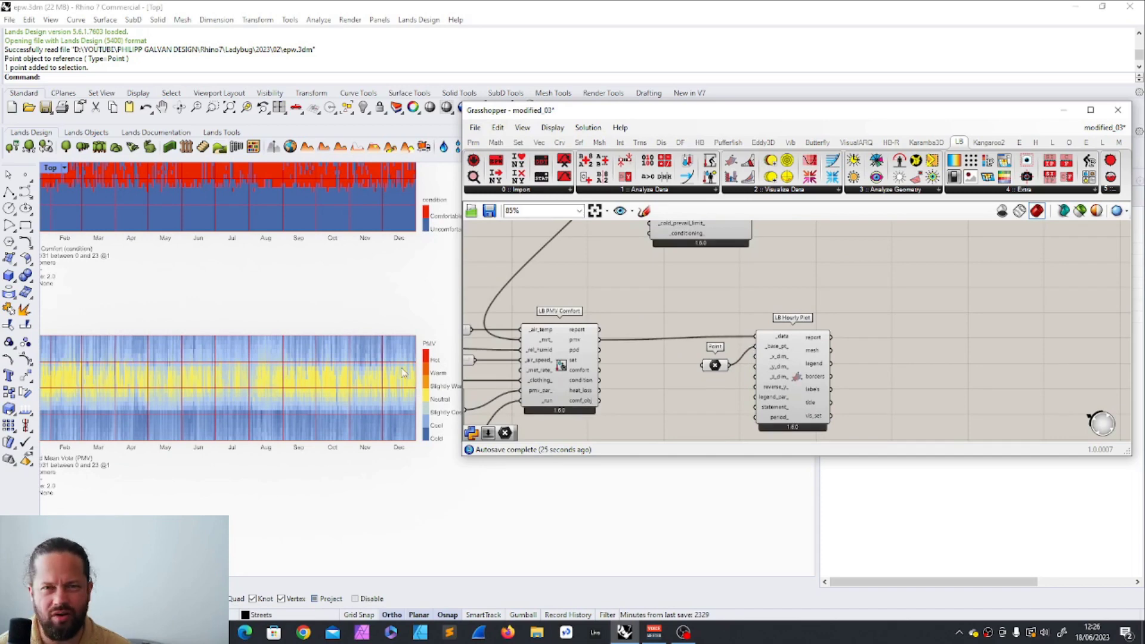
# Reposition the Point parameter beside the PMV hourly plot and align the _air_temp and _air_speed_ sliders
pyautogui.click(775, 377)
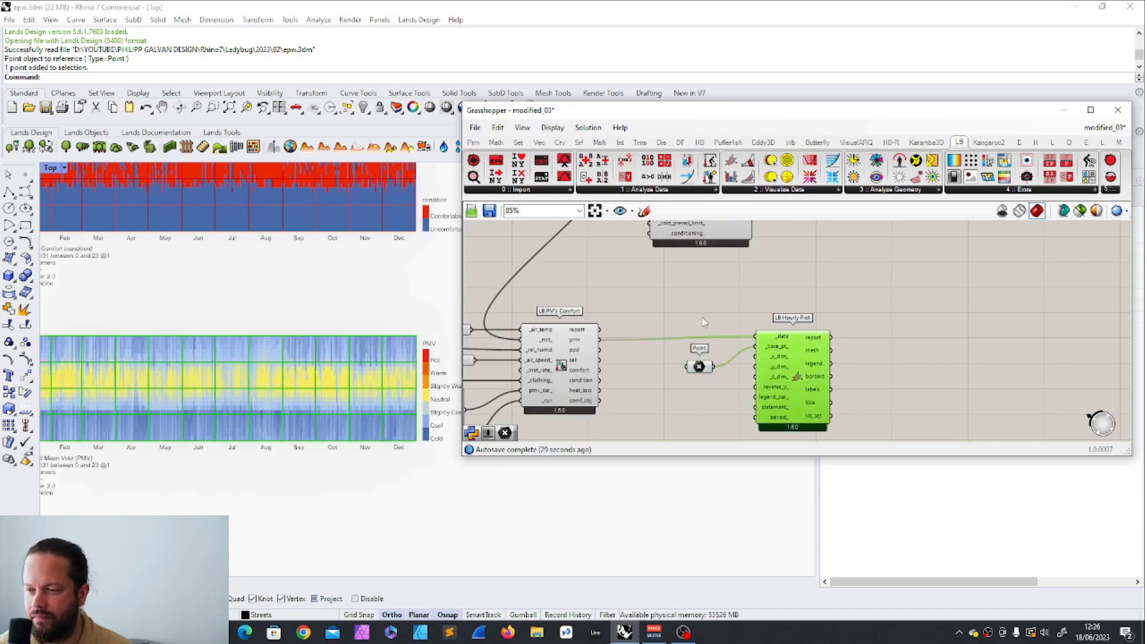
pyautogui.scroll(-6, 698, 325)
pyautogui.scroll(5, 642, 339)
pyautogui.click(586, 305)
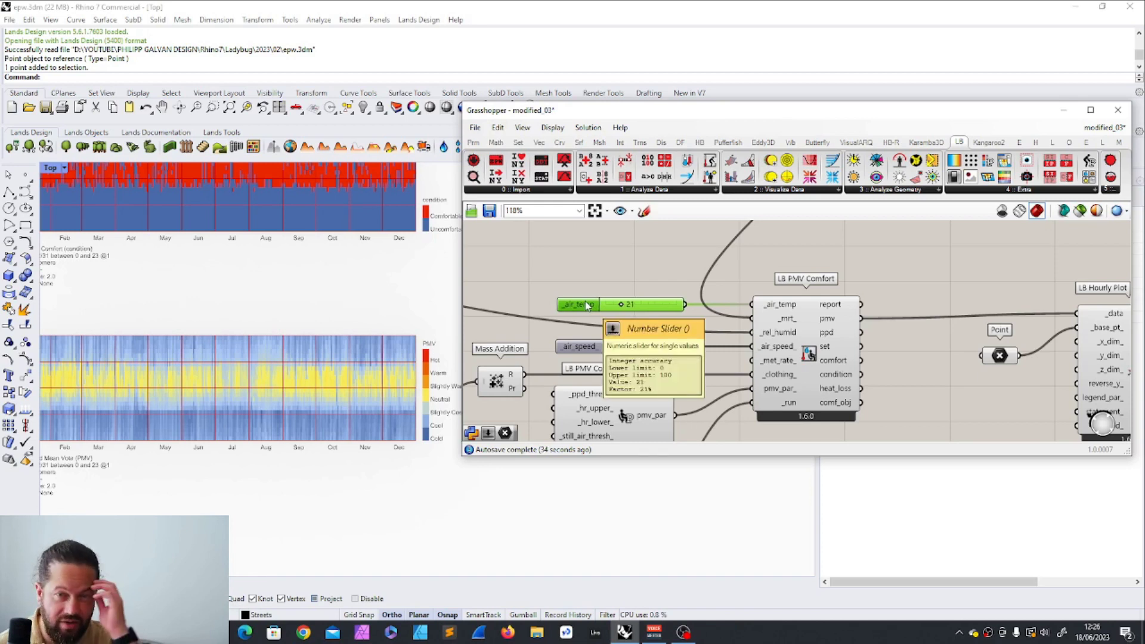
pyautogui.moveTo(574, 306); pyautogui.dragTo(575, 307)
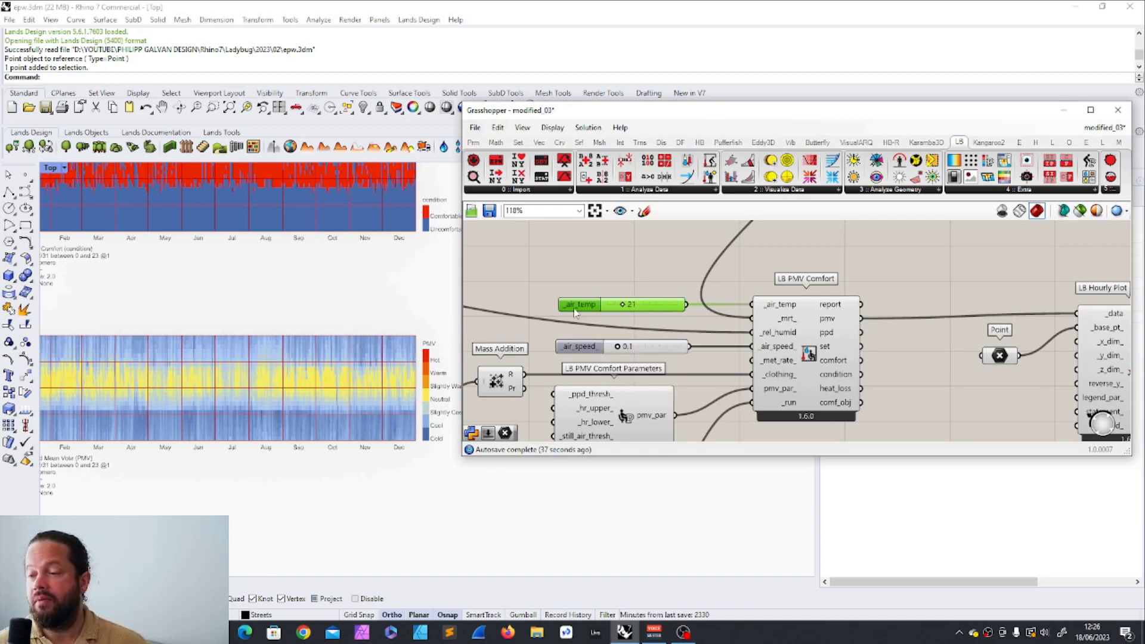
pyautogui.click(579, 352)
pyautogui.moveTo(579, 352); pyautogui.dragTo(580, 349)
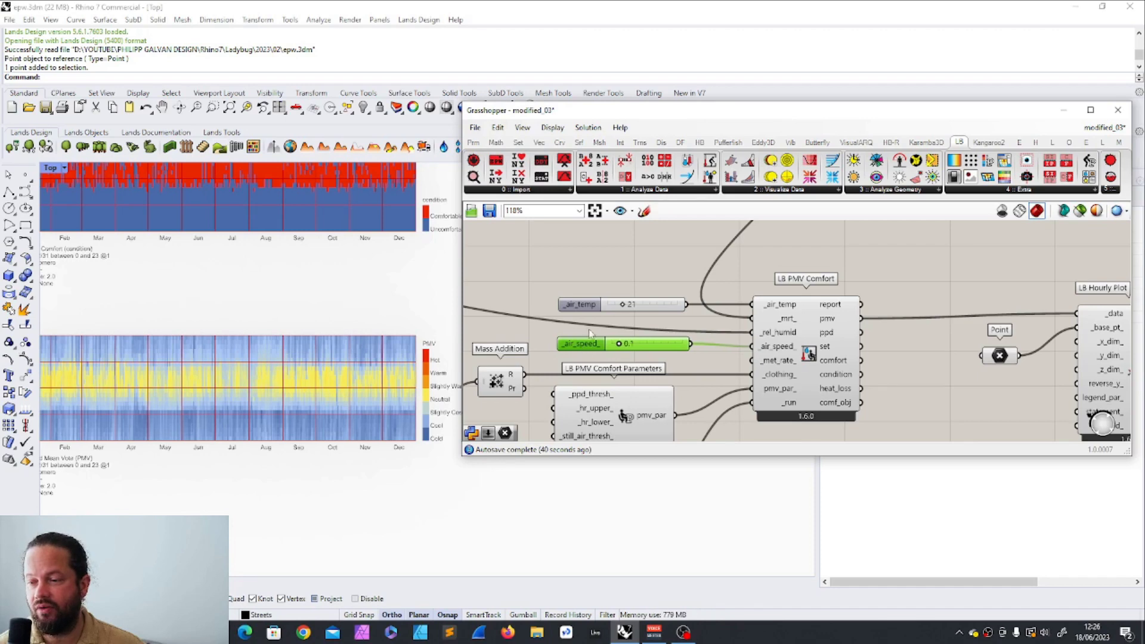
pyautogui.click(588, 306)
# Shift the LB PMV Comfort component slightly and move its toggle further below LB PMV Comfort Parameters
pyautogui.scroll(-2, 591, 334)
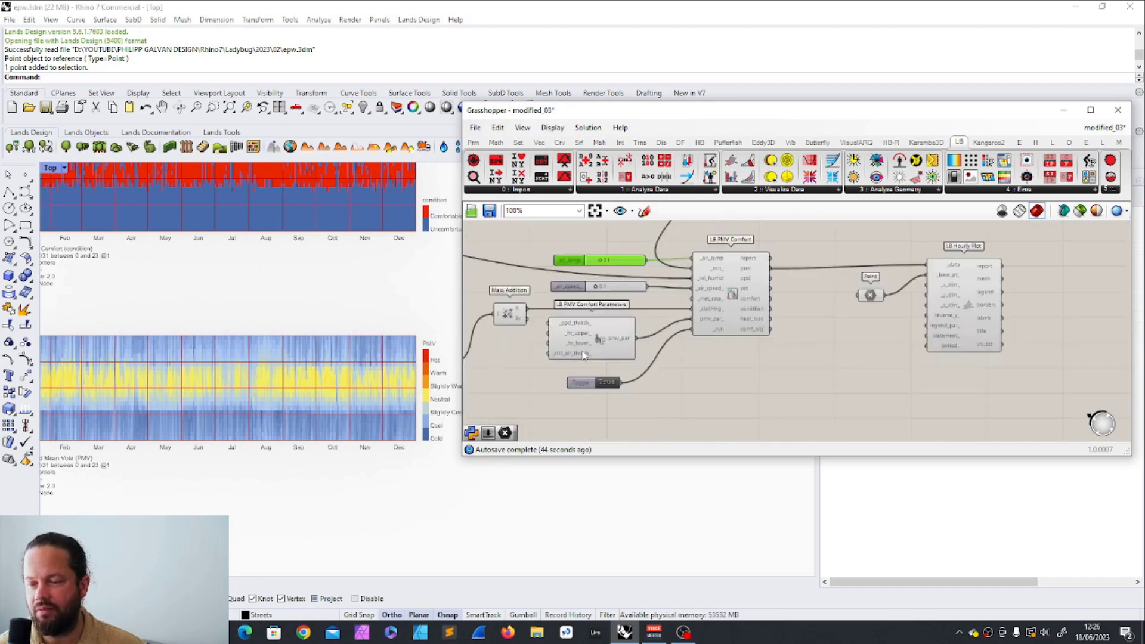
pyautogui.scroll(1, 584, 357)
pyautogui.click(750, 318)
pyautogui.moveTo(758, 312); pyautogui.dragTo(772, 306)
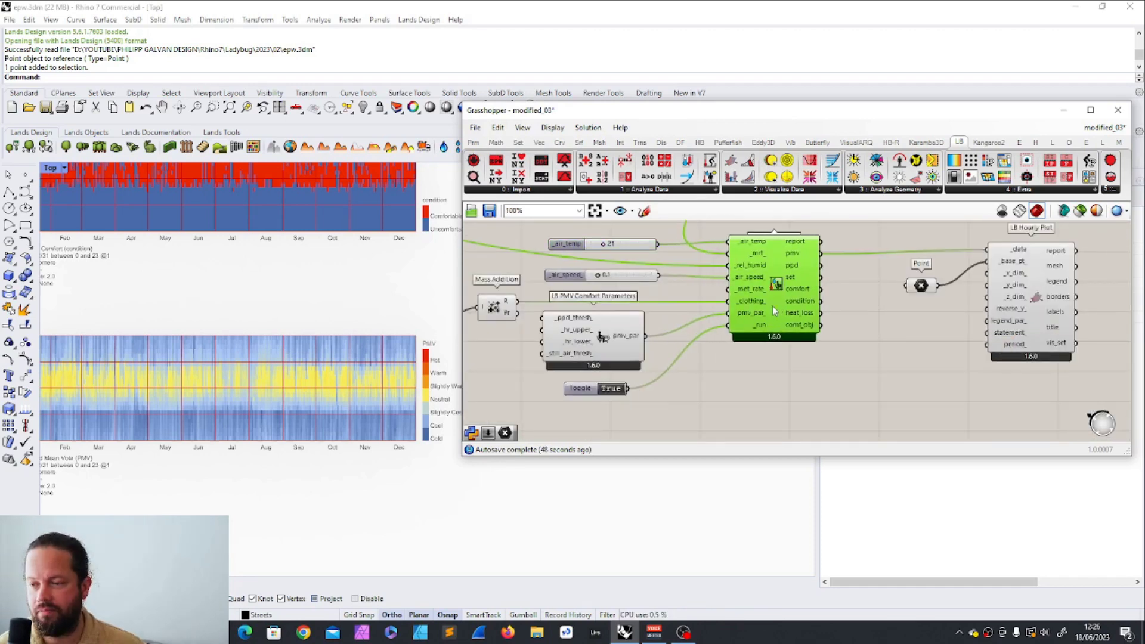
pyautogui.moveTo(590, 391); pyautogui.dragTo(593, 409)
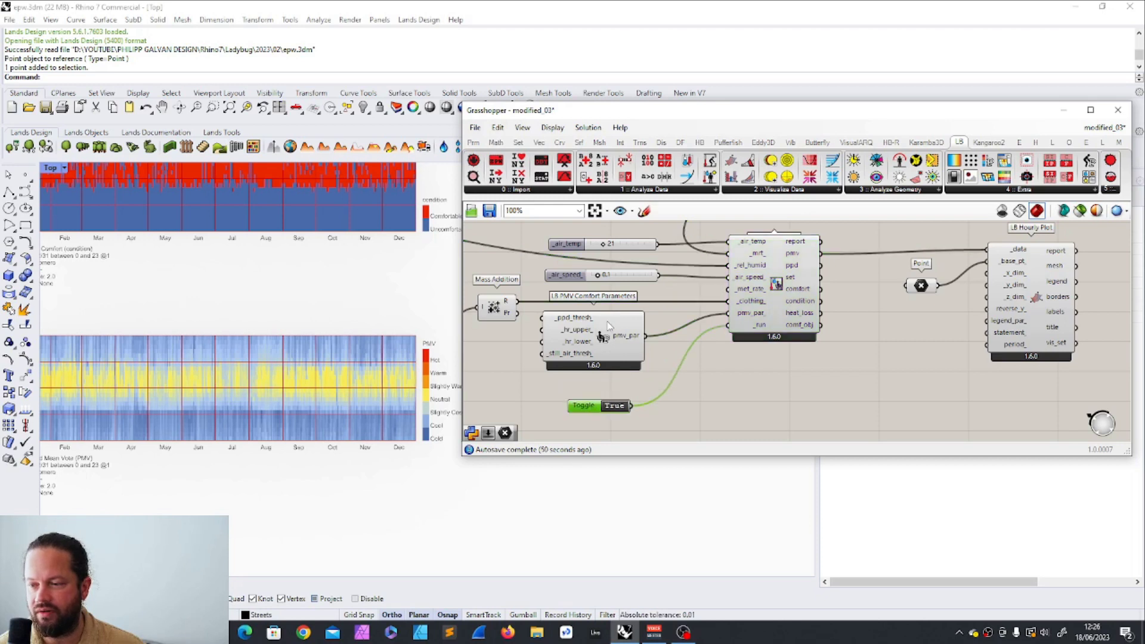
# Test an _air_temp slider value of 27 for PMV Comfort, and settle on 25
pyautogui.click(591, 244)
pyautogui.scroll(2, 592, 246)
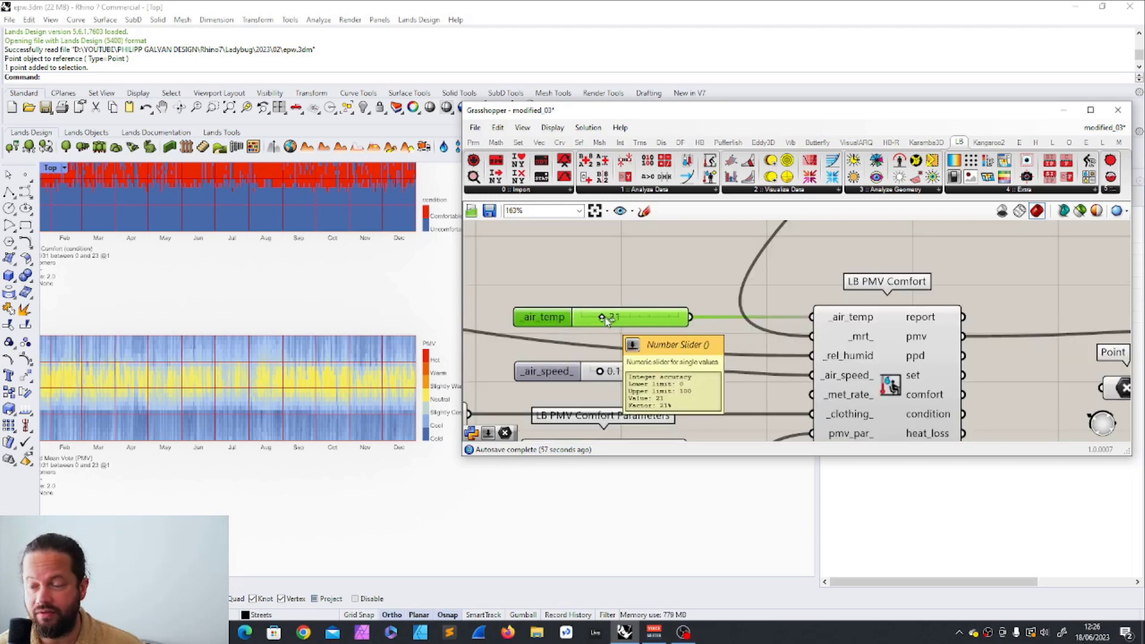
pyautogui.moveTo(605, 320); pyautogui.dragTo(609, 319)
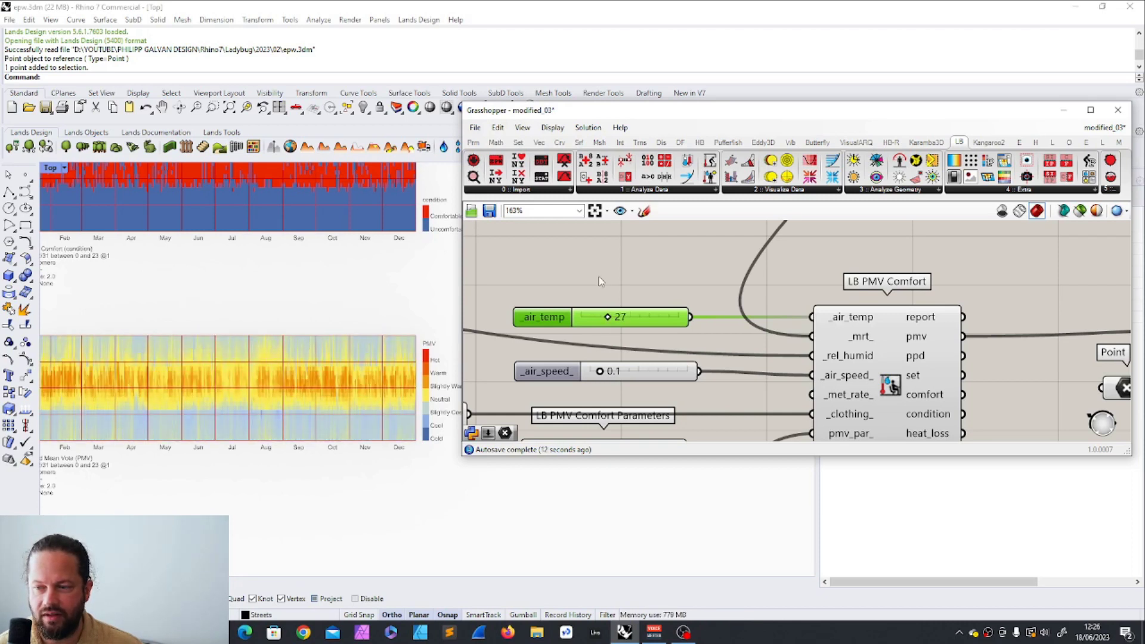
pyautogui.moveTo(607, 320); pyautogui.dragTo(620, 320)
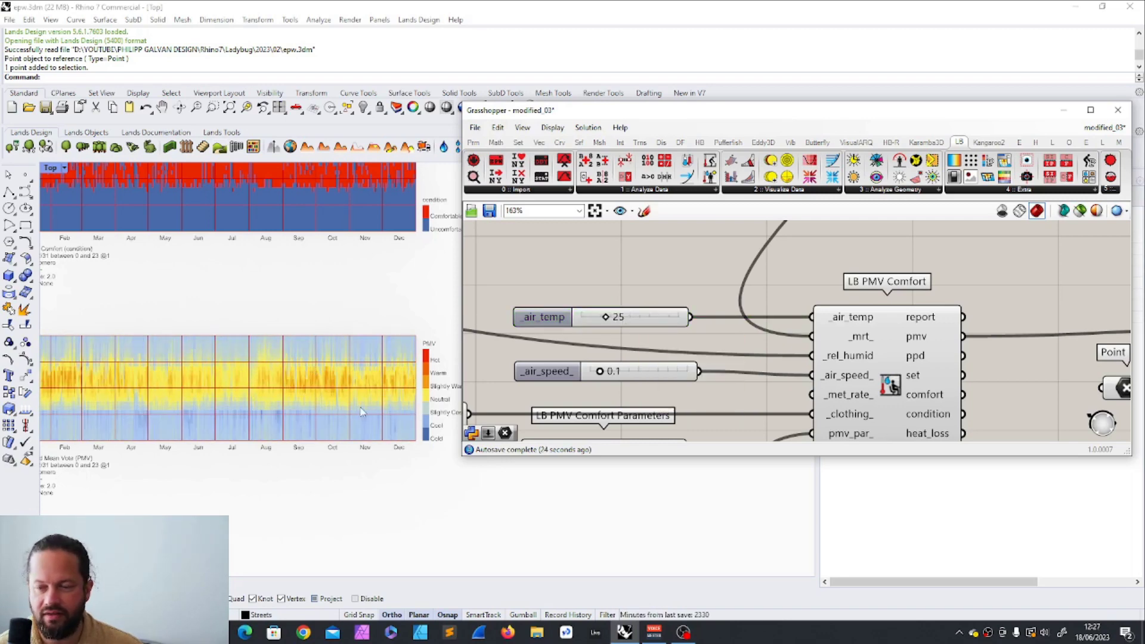
# Examine the recalculated PMV hourly plot against its legend and the adaptive comfort plot above it
pyautogui.scroll(5, 377, 397)
pyautogui.scroll(-5, 303, 380)
pyautogui.scroll(3, 347, 399)
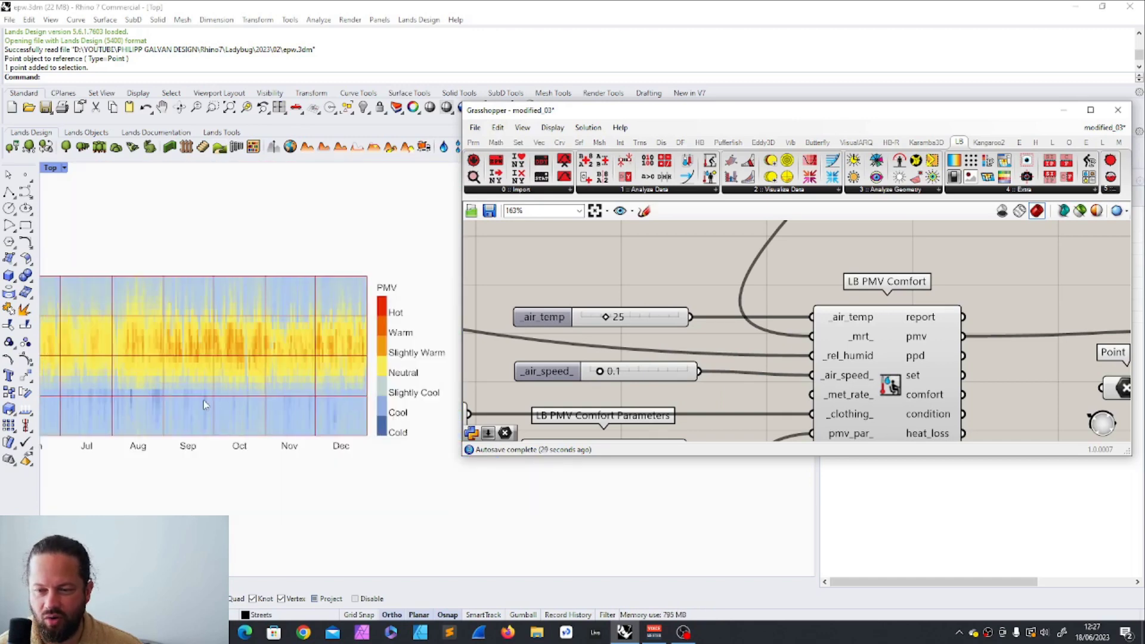
pyautogui.scroll(-2, 227, 426)
pyautogui.scroll(-2, 225, 426)
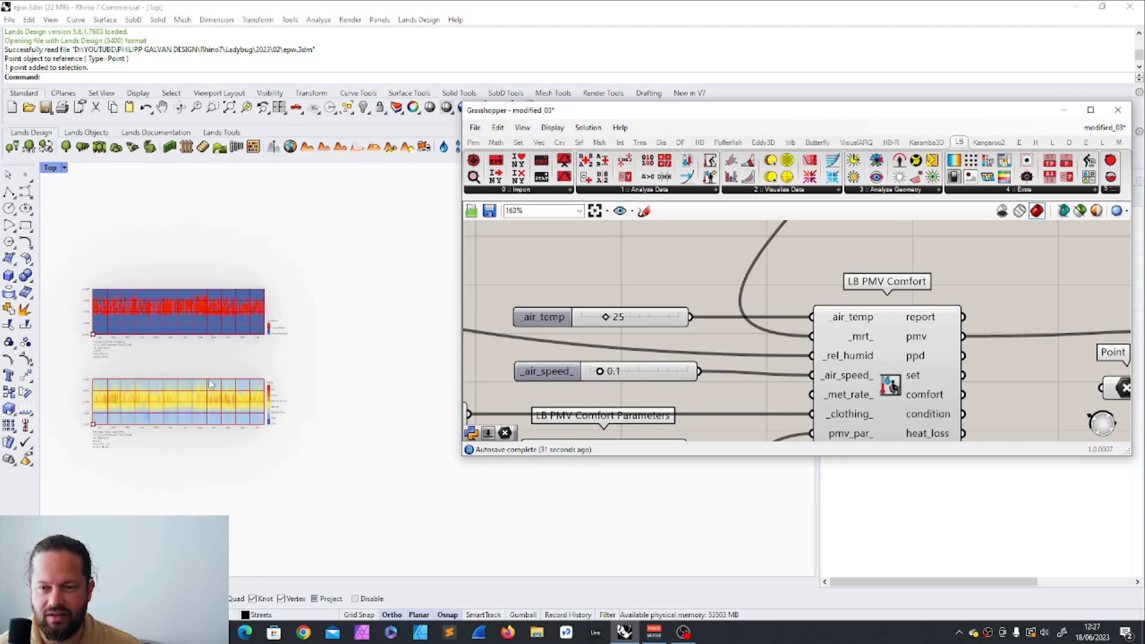
pyautogui.scroll(3, 225, 426)
pyautogui.scroll(-3, 225, 426)
# Reconnect Adaptive Comfort's deg_neutral output to the _data input of its LB Hourly Plot
pyautogui.scroll(-6, 652, 332)
pyautogui.scroll(5, 652, 332)
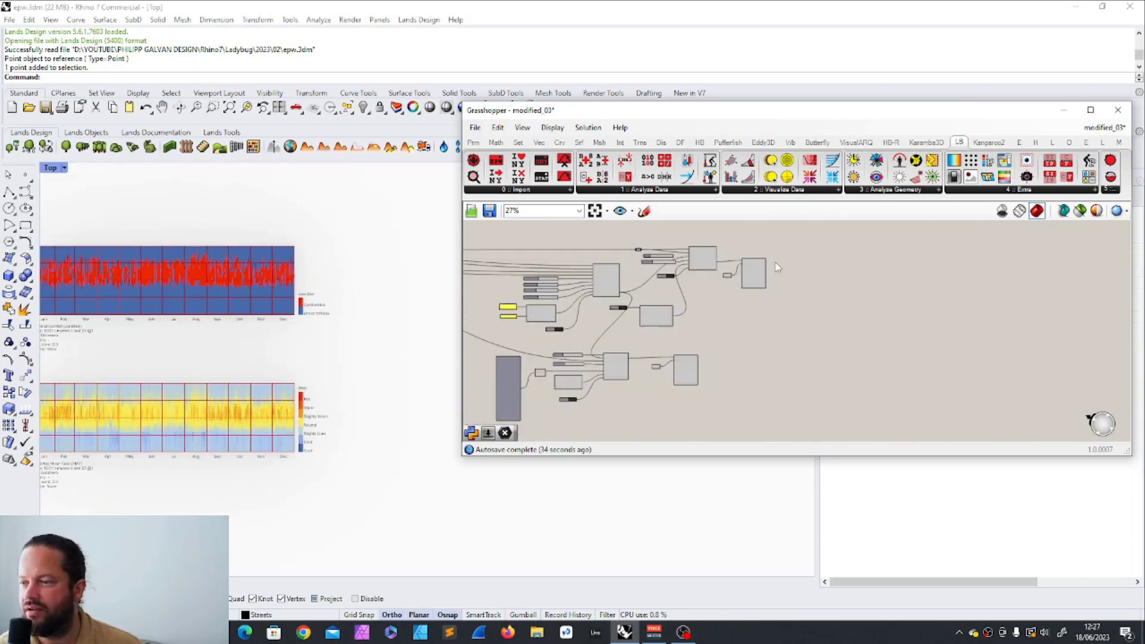
pyautogui.scroll(1, 204, 304)
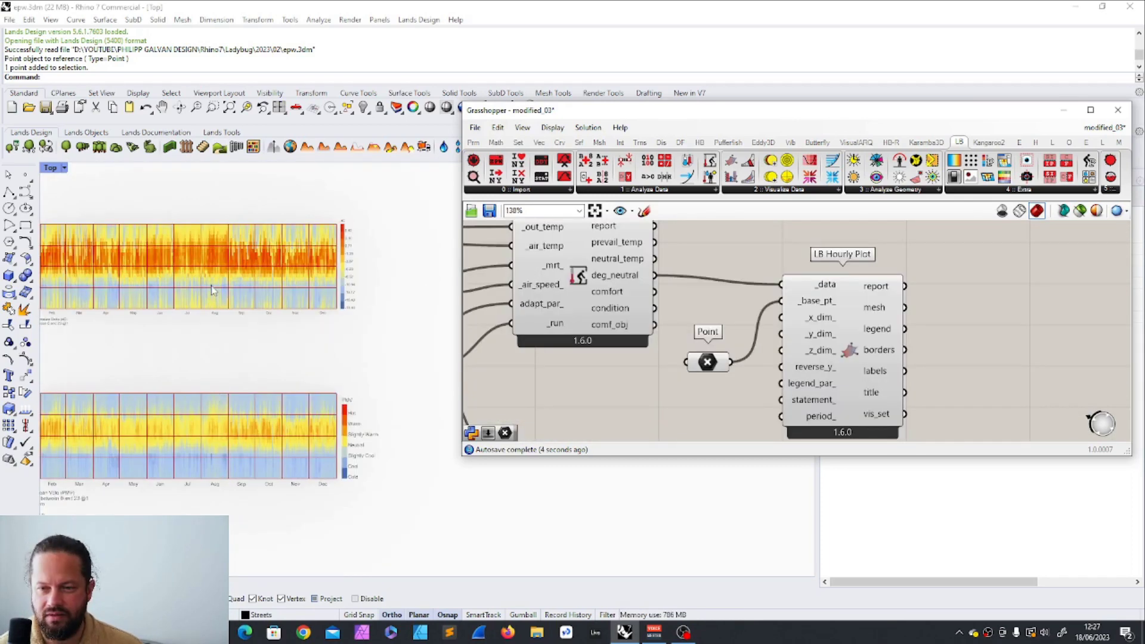
# Compare the degrees-from-neutral plot with the PMV plot, and review the Adaptive Comfort and PMV Comfort components behind them
pyautogui.scroll(3, 203, 478)
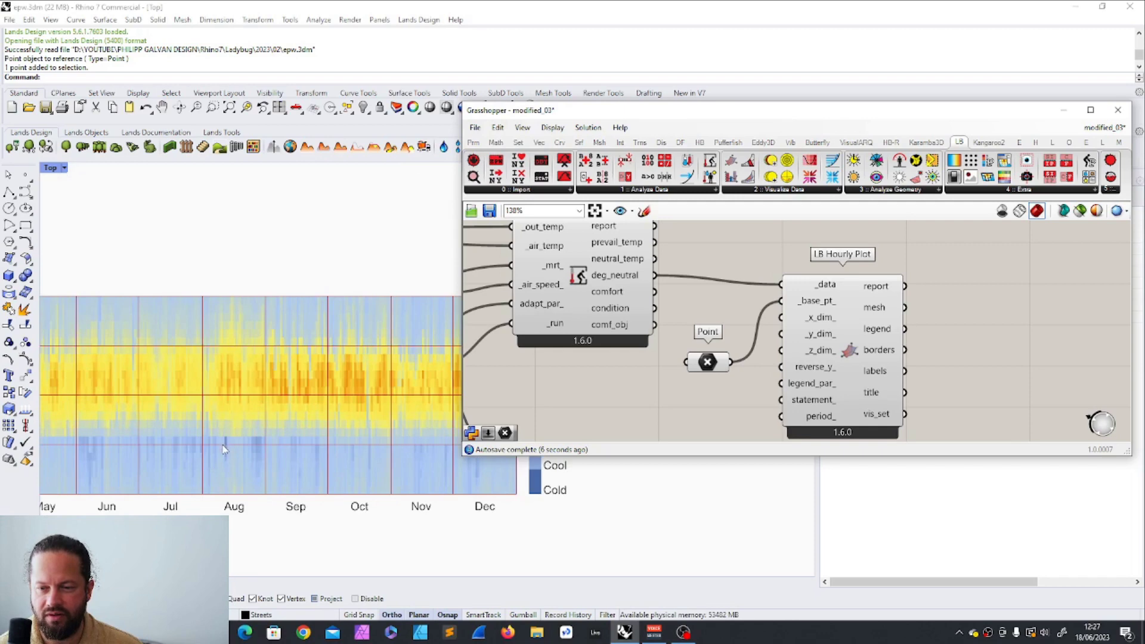
pyautogui.scroll(-6, 223, 449)
pyautogui.moveTo(278, 398); pyautogui.dragTo(297, 398, button='right')
pyautogui.scroll(4, 293, 306)
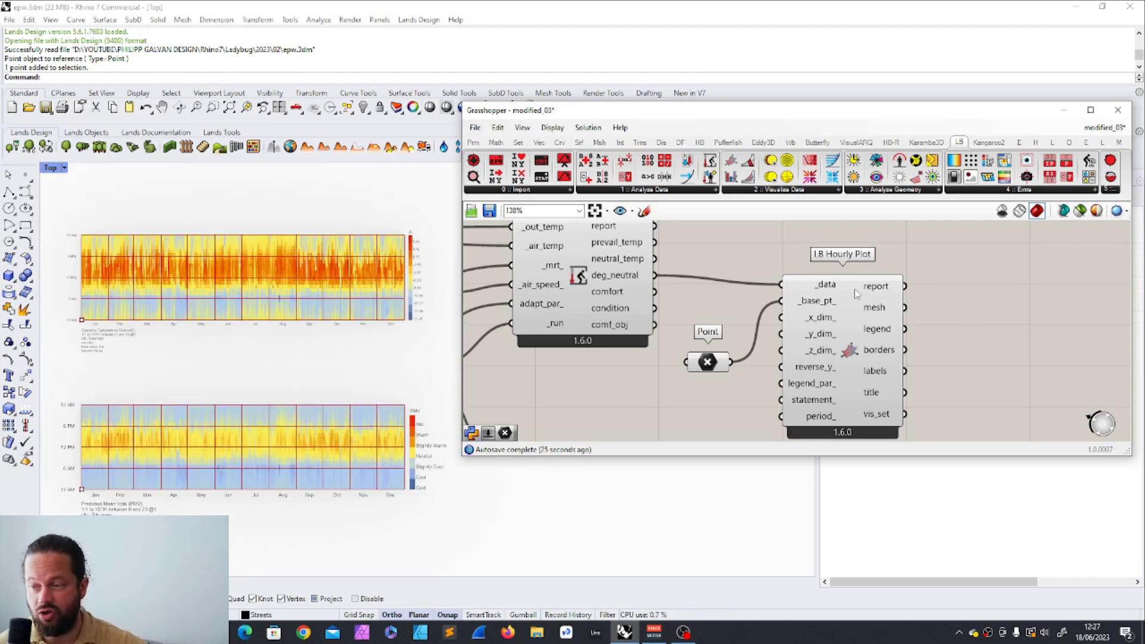
pyautogui.scroll(-6, 847, 291)
pyautogui.scroll(5, 743, 274)
pyautogui.click(727, 273)
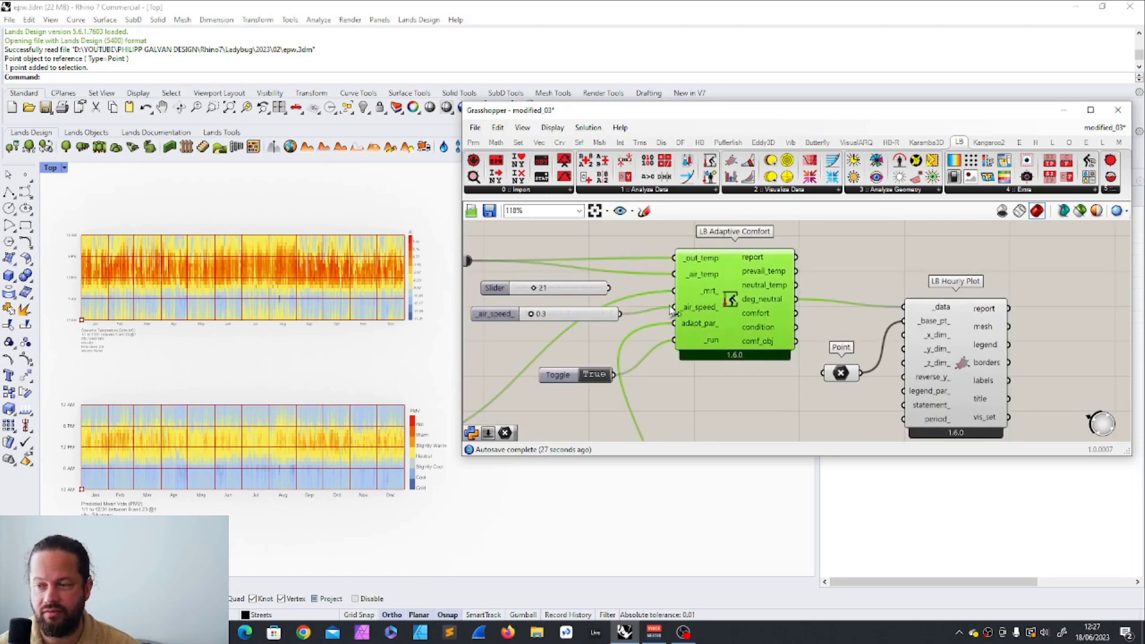
pyautogui.scroll(-6, 767, 305)
pyautogui.scroll(5, 756, 352)
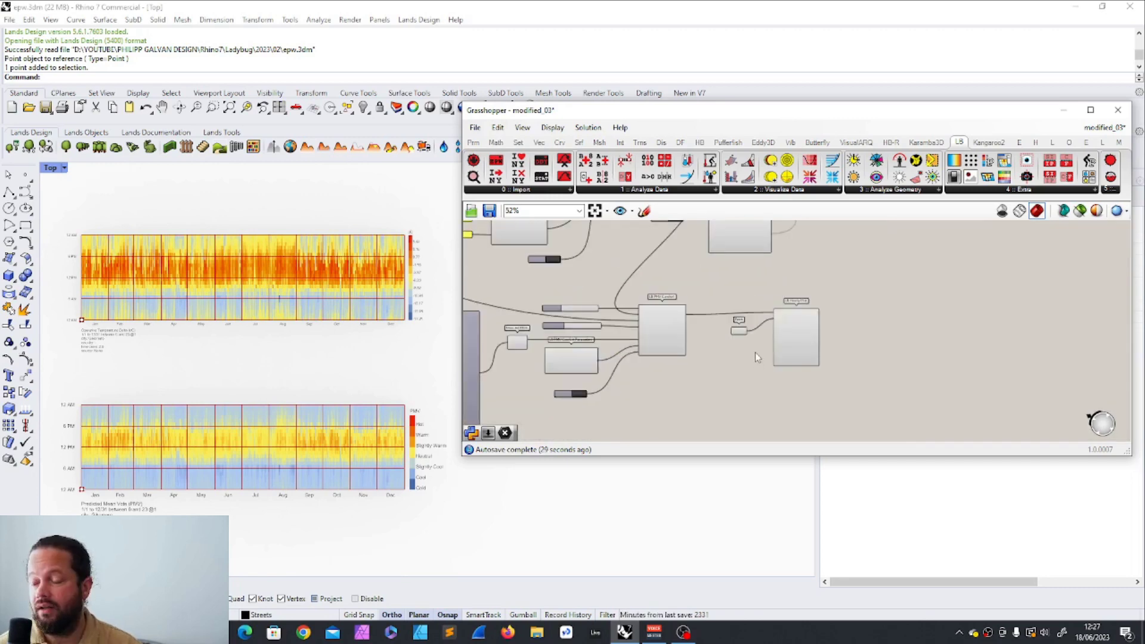
pyautogui.click(803, 310)
pyautogui.click(597, 301)
# Space the _air_temp and _air_speed_ sliders slightly further apart beside the PMV Comfort inputs
pyautogui.scroll(-3, 674, 330)
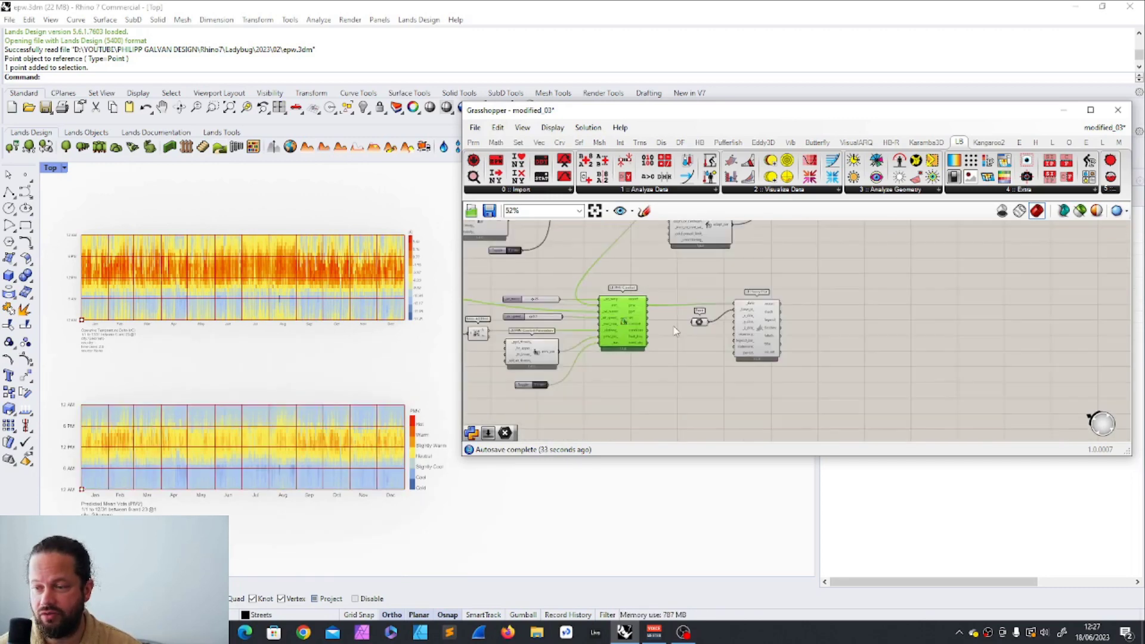
pyautogui.scroll(3, 513, 300)
pyautogui.click(518, 294)
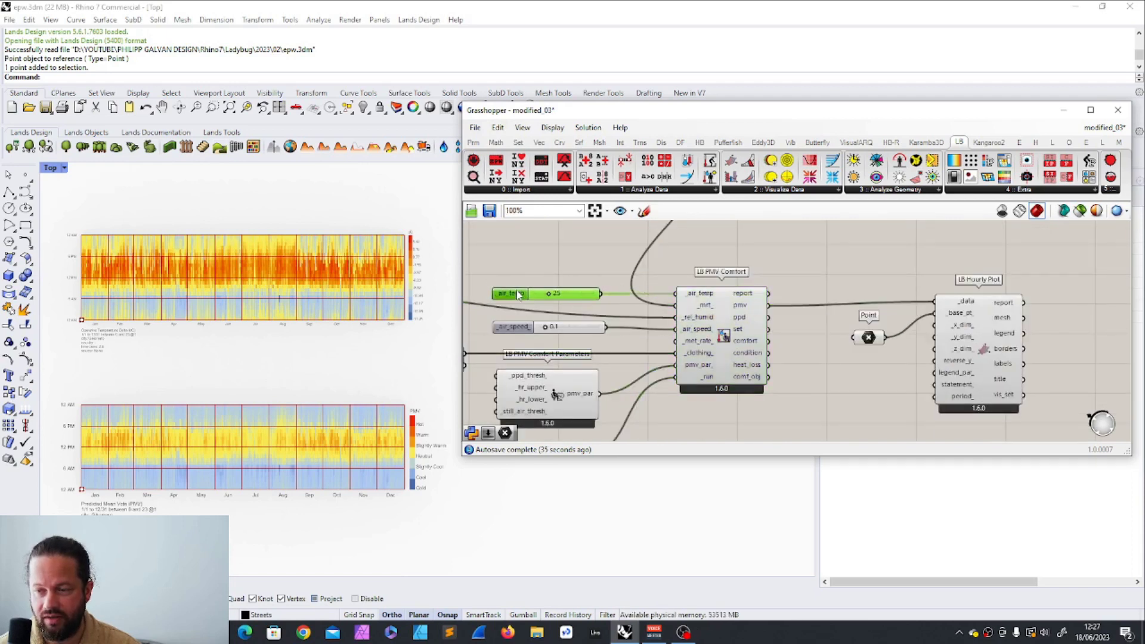
pyautogui.moveTo(518, 294); pyautogui.dragTo(517, 290)
pyautogui.moveTo(527, 331); pyautogui.dragTo(527, 337)
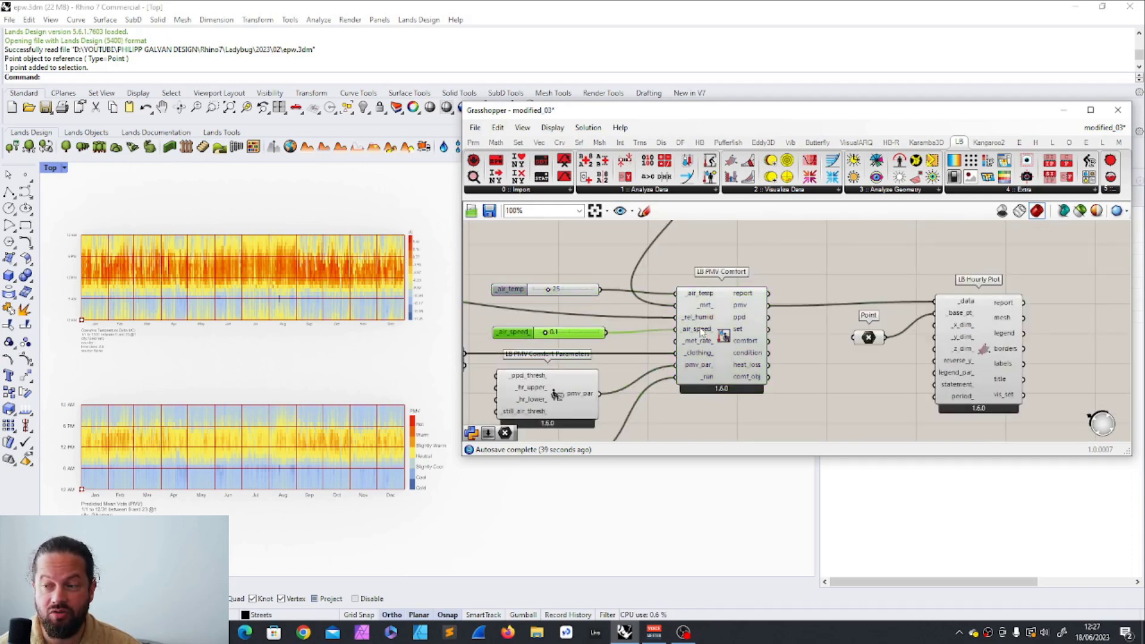
# Feed PMV Comfort's _rel_humid input from a number slider set to 49, and compare the PMV plot with the one above
pyautogui.moveTo(714, 322)
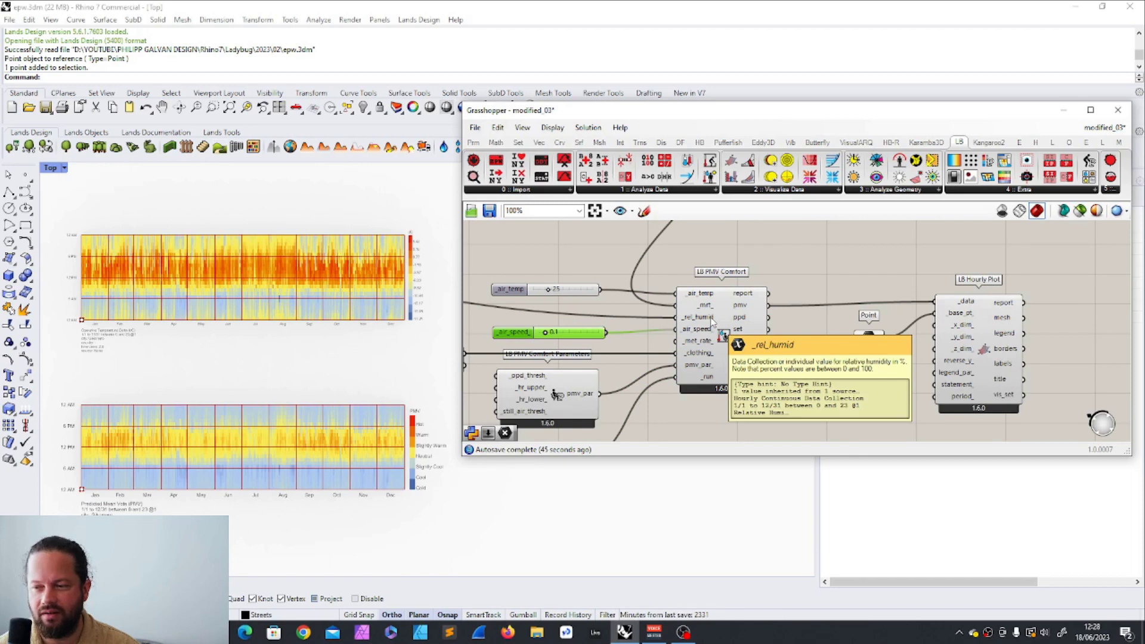
pyautogui.click(556, 258)
pyautogui.moveTo(513, 291); pyautogui.dragTo(516, 264)
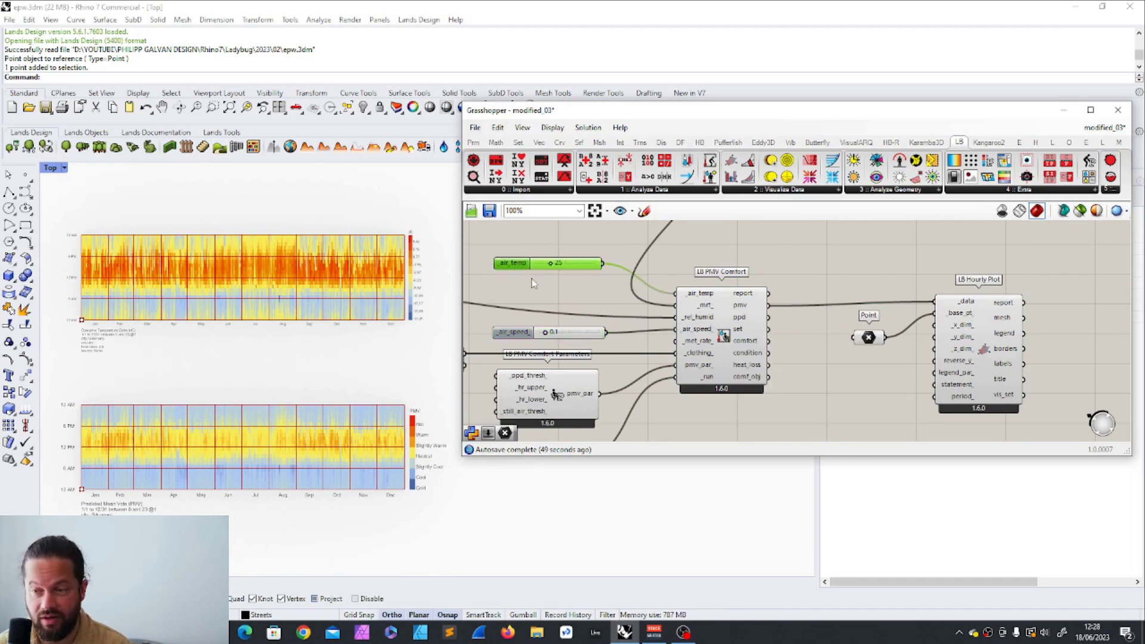
pyautogui.moveTo(520, 263); pyautogui.dragTo(517, 273)
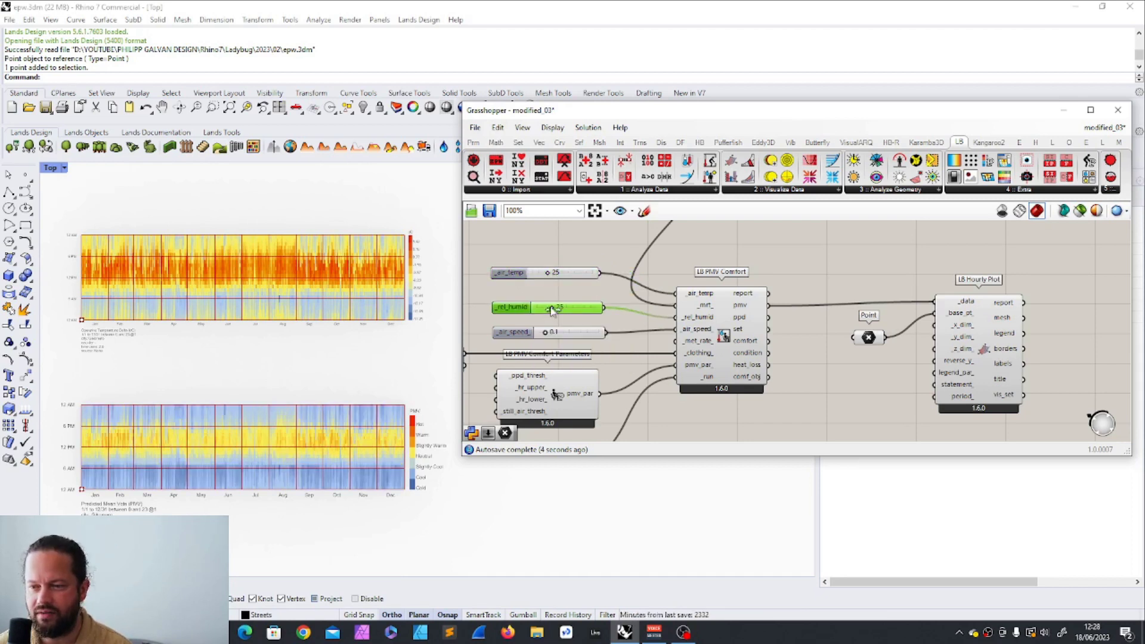
pyautogui.moveTo(551, 310); pyautogui.dragTo(577, 307)
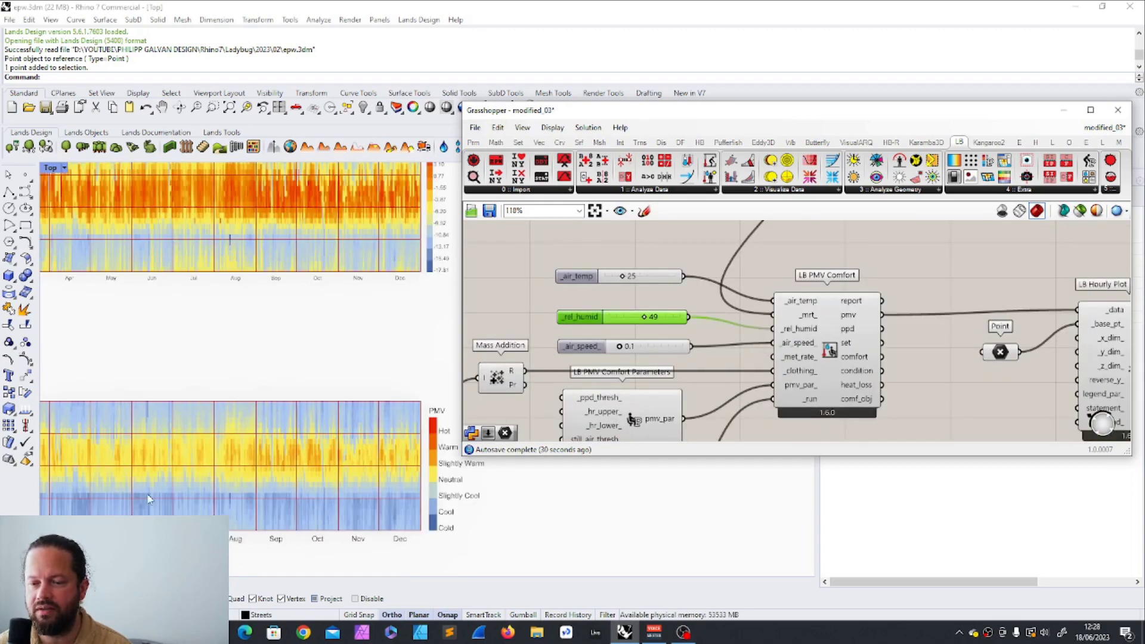
pyautogui.scroll(-3, 263, 471)
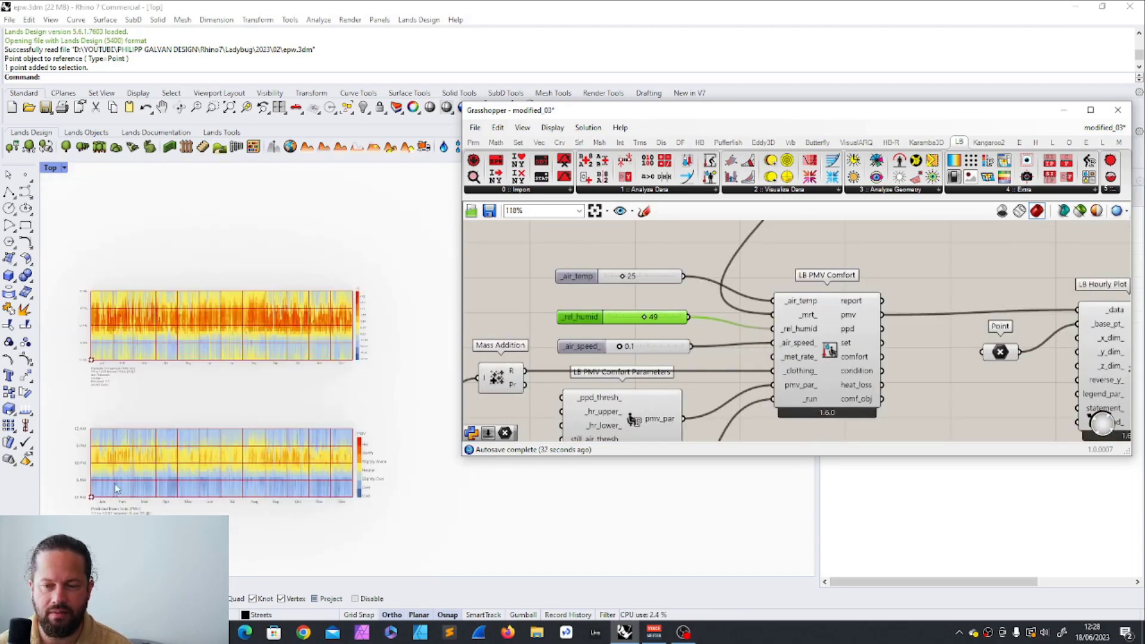
pyautogui.scroll(3, 117, 488)
pyautogui.scroll(-2, 100, 491)
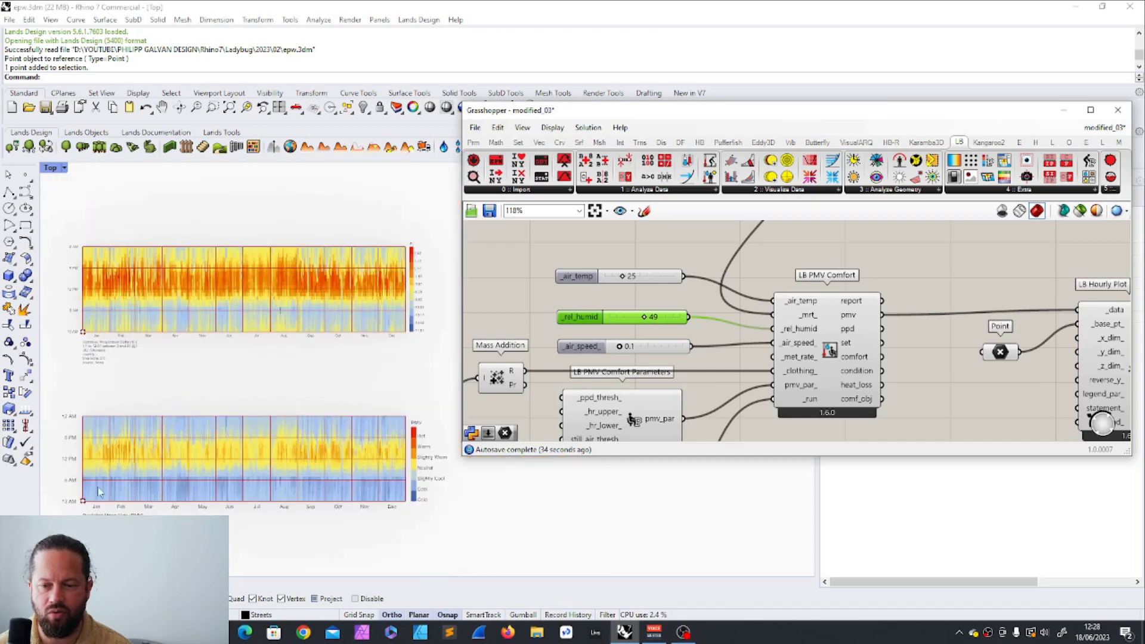
pyautogui.scroll(1, 96, 487)
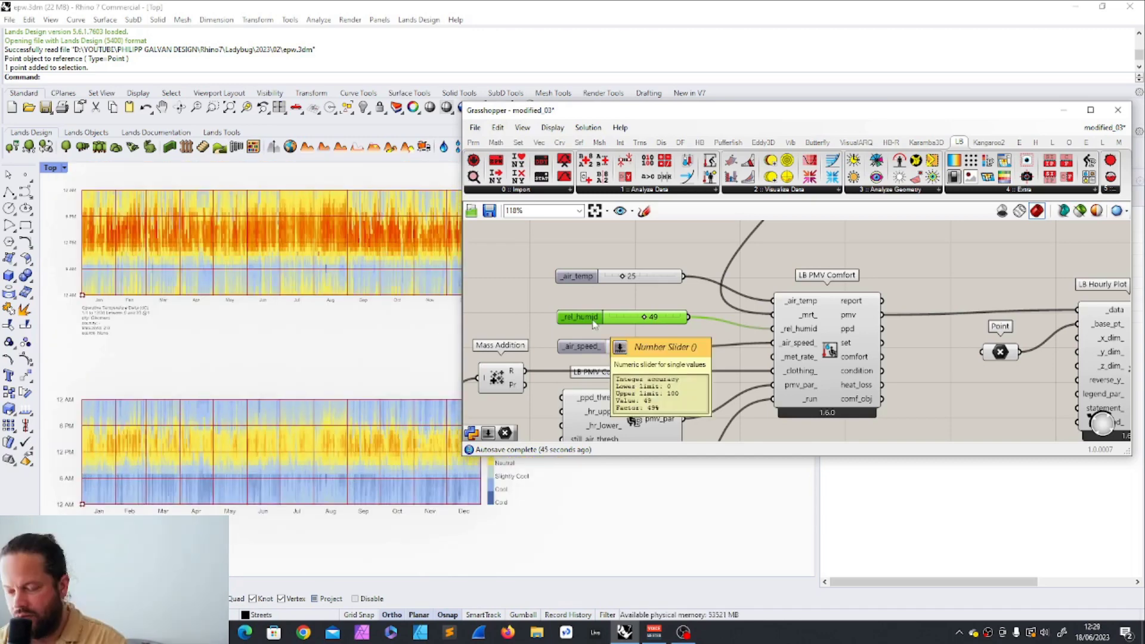
# Delete the _rel_humid slider and wire the relative humidity data back into PMV Comfort through a repositioned relay
pyautogui.press('Delete')
pyautogui.scroll(-10, 603, 321)
pyautogui.scroll(-3, 636, 345)
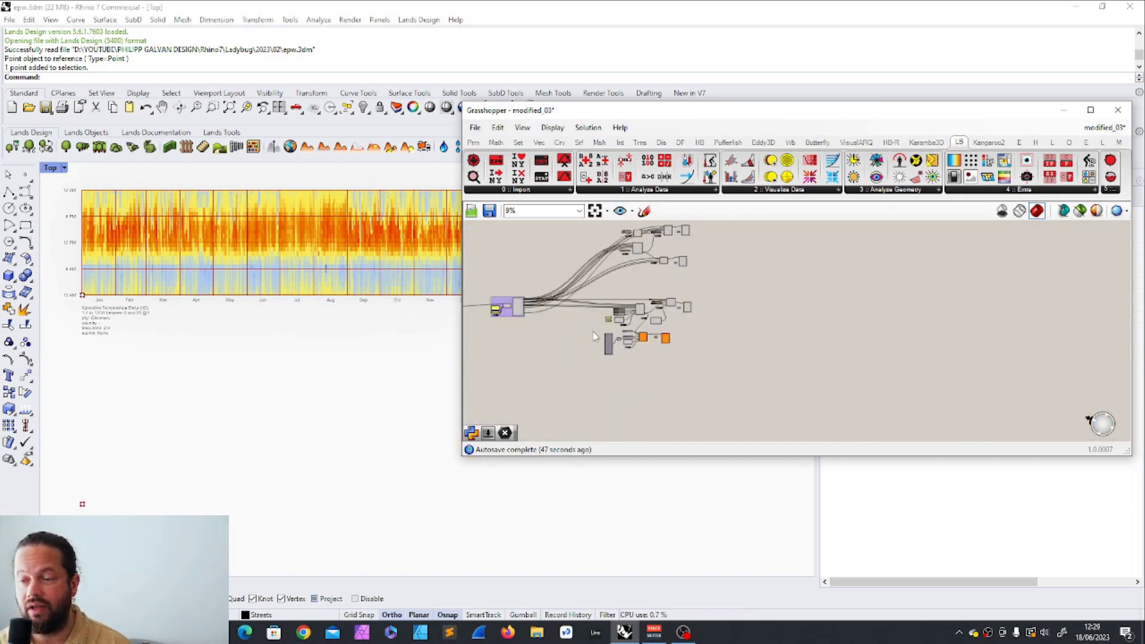
pyautogui.scroll(3, 581, 330)
pyautogui.scroll(5, 482, 296)
pyautogui.moveTo(512, 279); pyautogui.dragTo(776, 376)
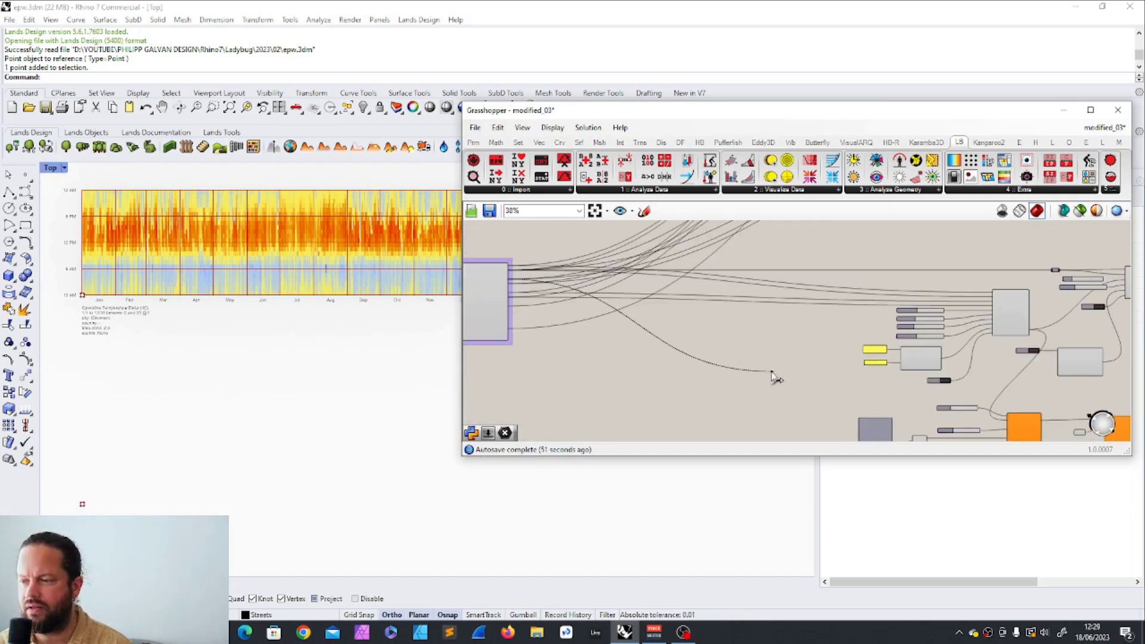
pyautogui.scroll(5, 618, 344)
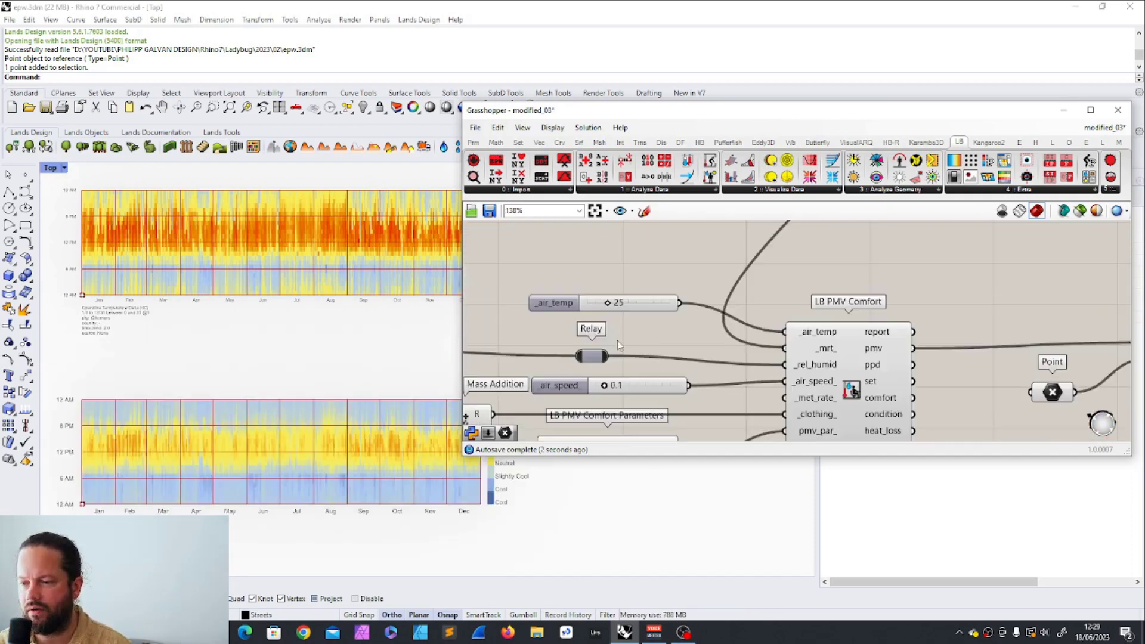
pyautogui.scroll(-3, 643, 351)
pyautogui.scroll(1, 609, 356)
pyautogui.moveTo(636, 349); pyautogui.dragTo(617, 296)
pyautogui.moveTo(560, 336); pyautogui.dragTo(561, 331)
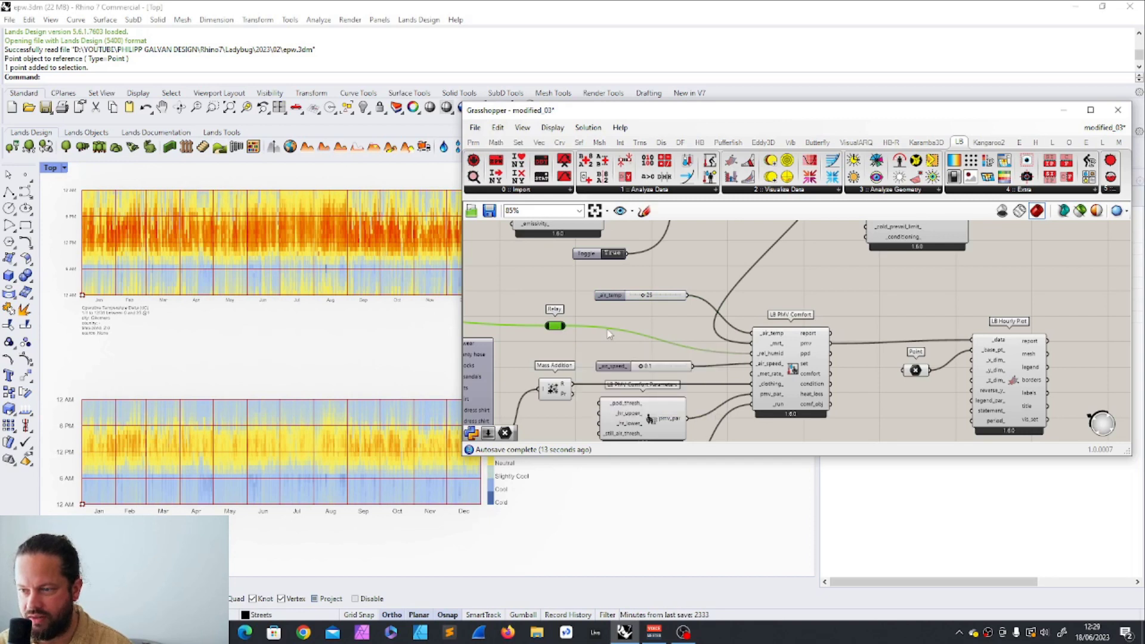
# Place an LB Deconstruct Data component beside the relay and feed it the relative humidity data
pyautogui.doubleClick(621, 321)
pyautogui.click(536, 338)
pyautogui.click(558, 327)
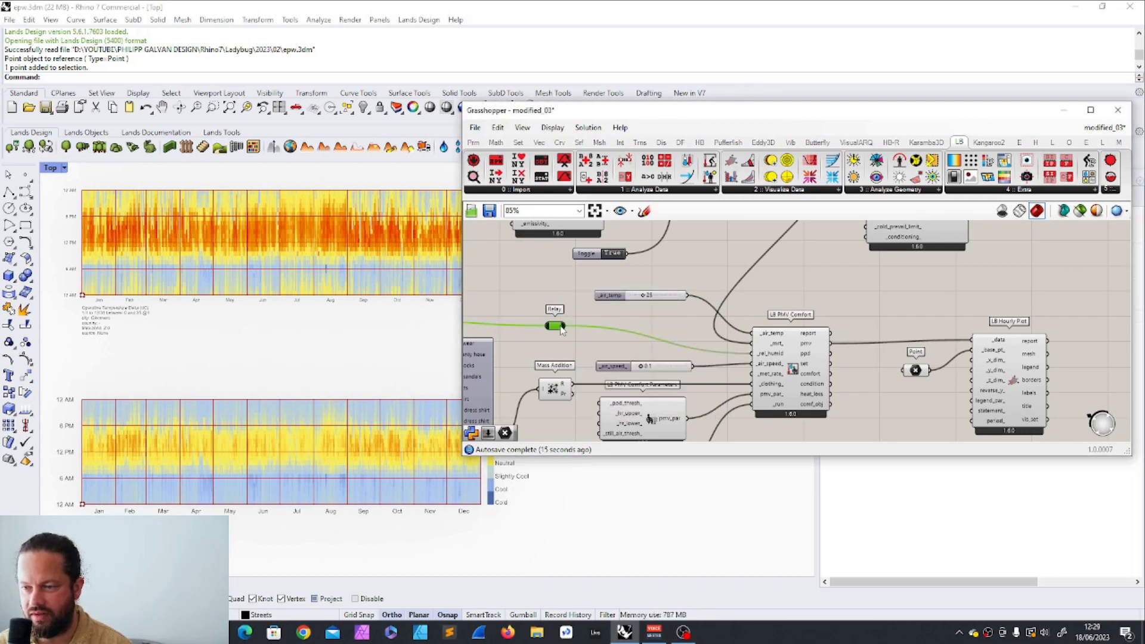
pyautogui.click(601, 178)
pyautogui.click(613, 329)
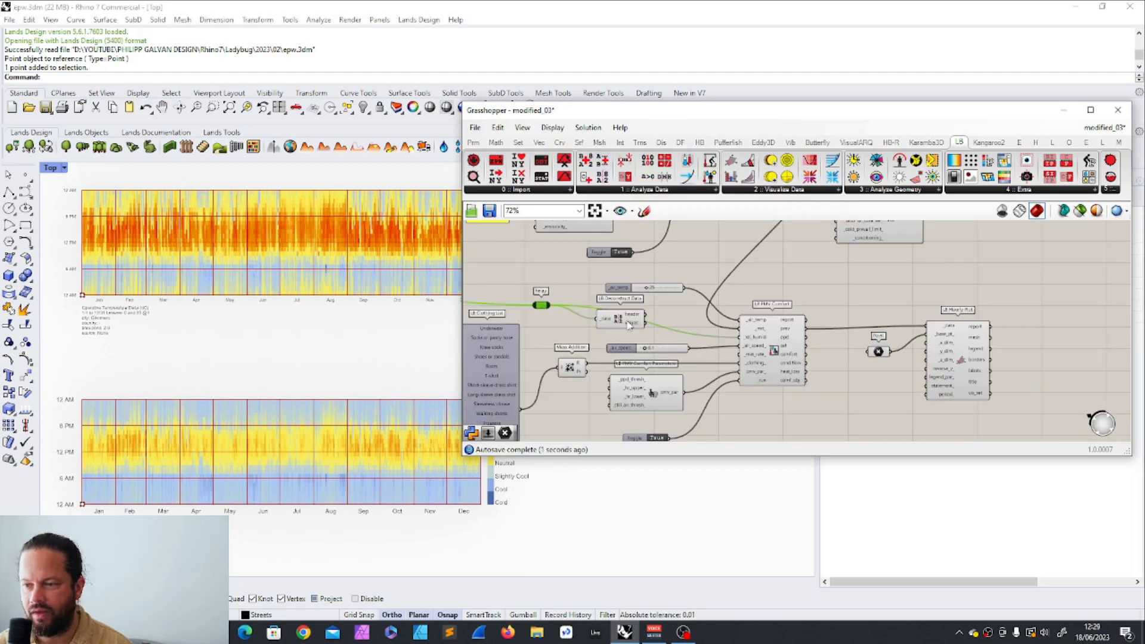
pyautogui.moveTo(629, 324); pyautogui.dragTo(584, 332)
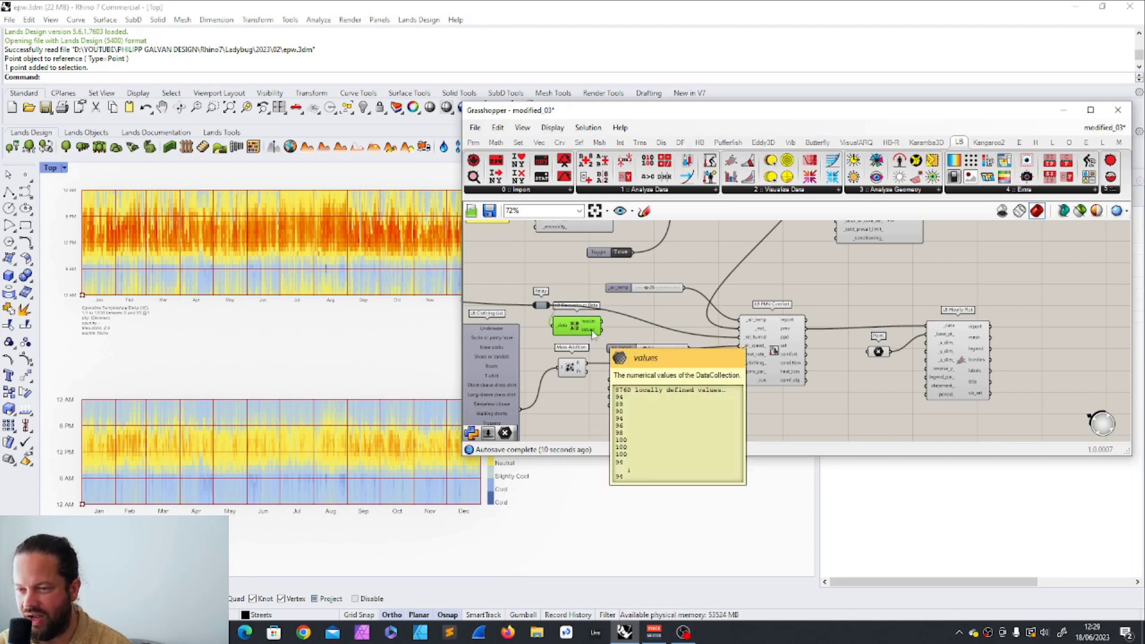
# Add an Average component for the deconstructed humidity values and connect its AM output to PMV Comfort's _rel_humid input
pyautogui.doubleClick(651, 300)
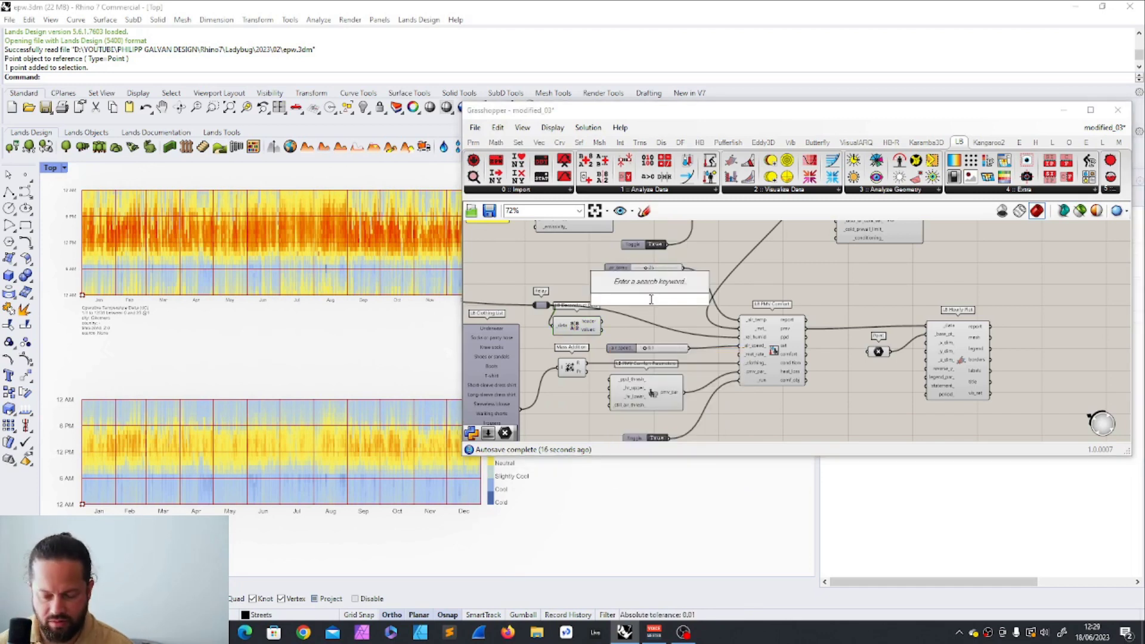
pyautogui.write('aver')
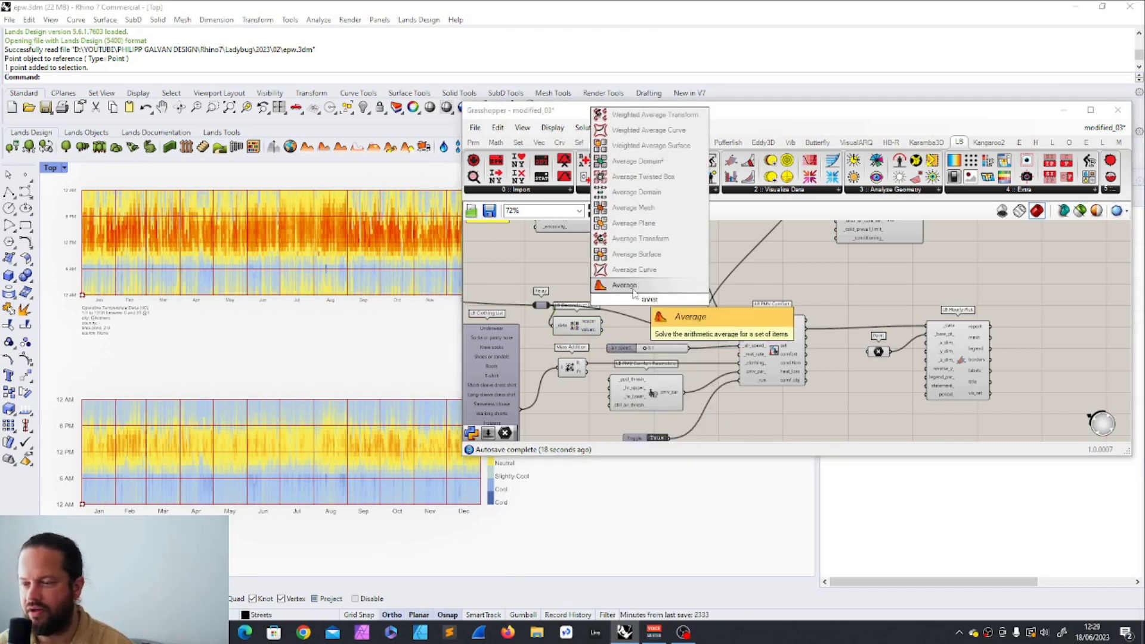
pyautogui.press('Return')
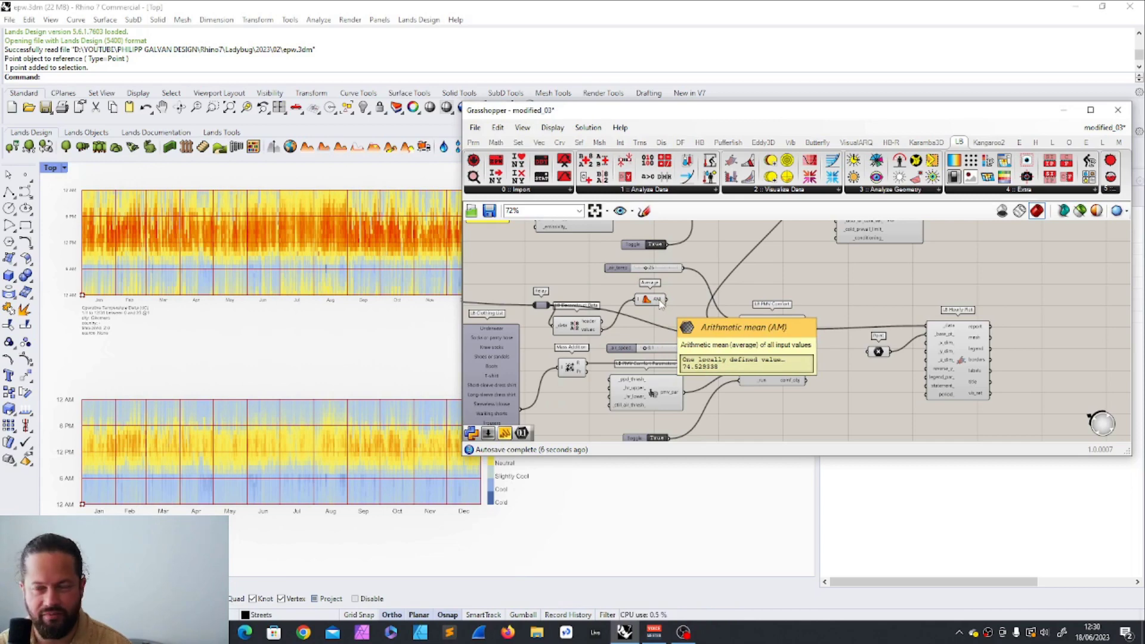
pyautogui.moveTo(650, 302); pyautogui.dragTo(740, 345)
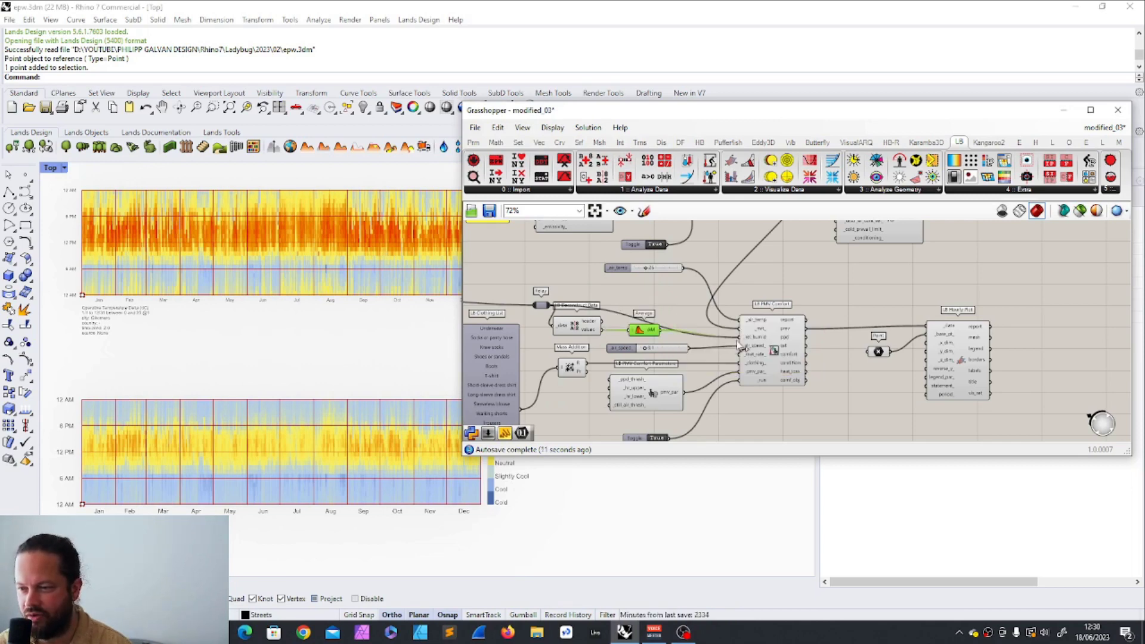
# Multiply the average humidity by a number slider set to 1.2, connected to input A of a Multiplication component
pyautogui.scroll(2, 806, 361)
pyautogui.doubleClick(660, 305)
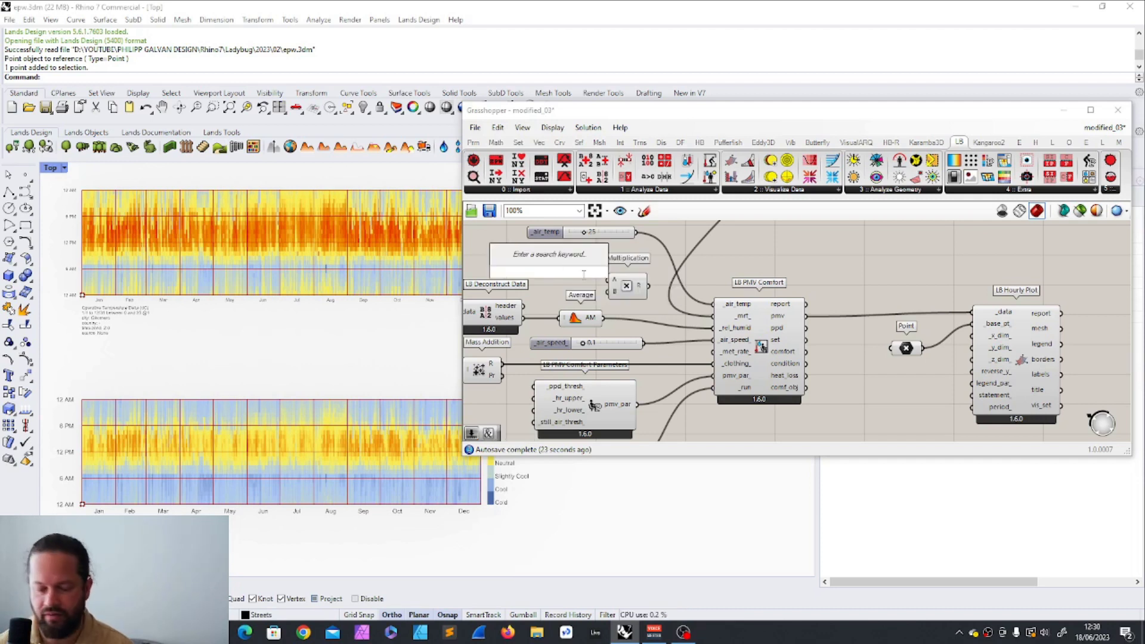
pyautogui.write('1.')
pyautogui.press('Return')
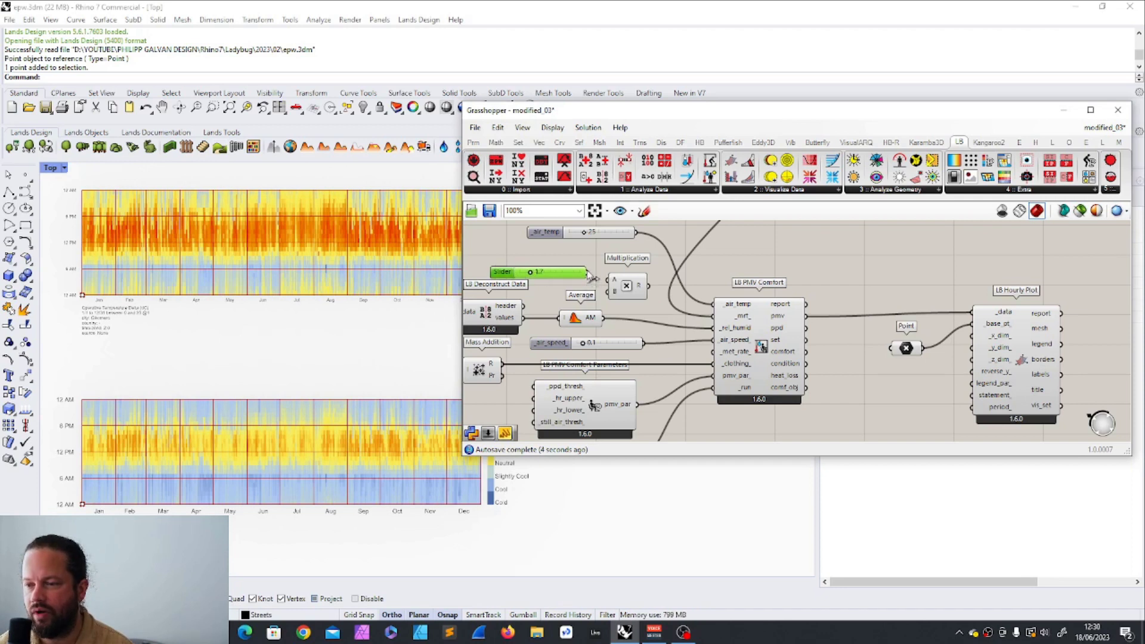
pyautogui.moveTo(588, 272); pyautogui.dragTo(608, 280)
pyautogui.moveTo(520, 272); pyautogui.dragTo(517, 273)
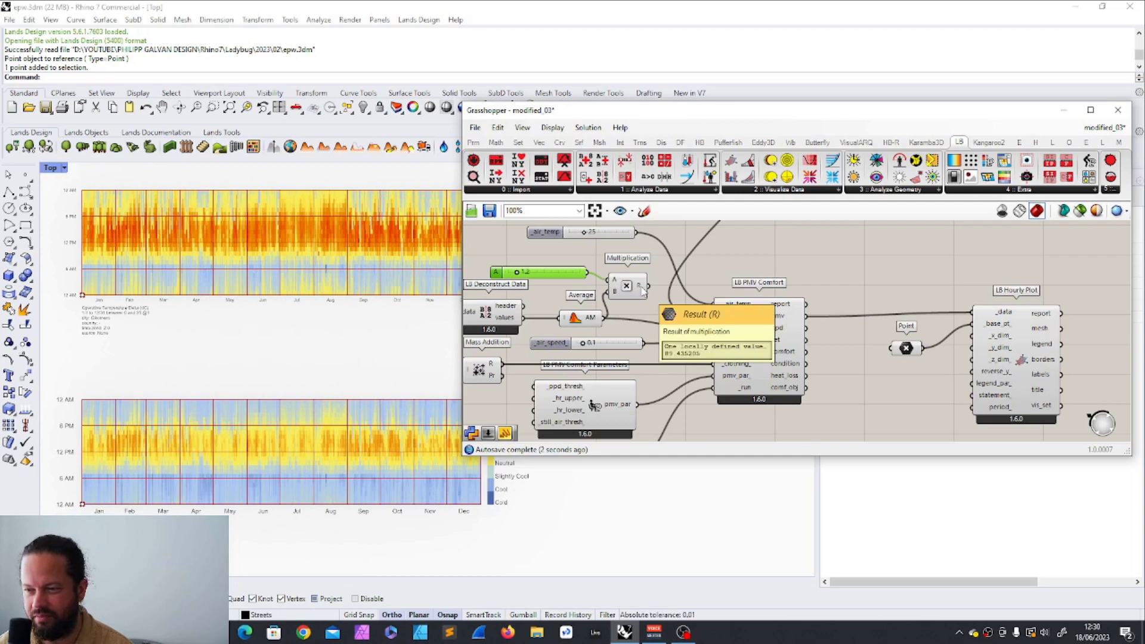
# Set the multiplication factor slider to two decimal digits with a maximum of 2
pyautogui.doubleClick(504, 272)
pyautogui.doubleClick(499, 273)
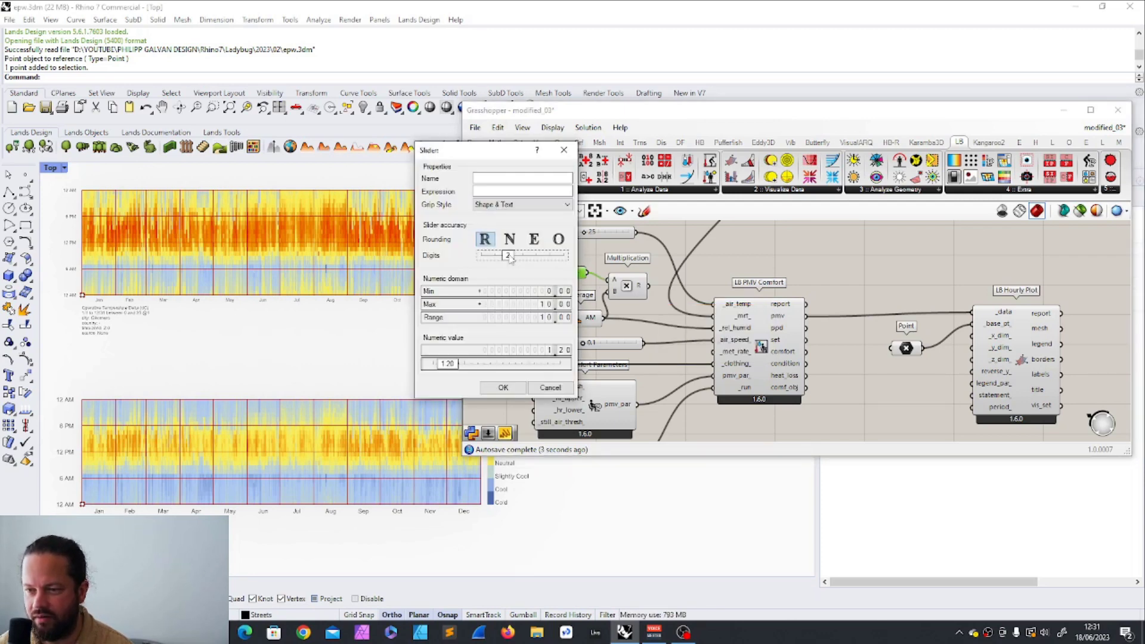
pyautogui.doubleClick(534, 305)
pyautogui.write('2')
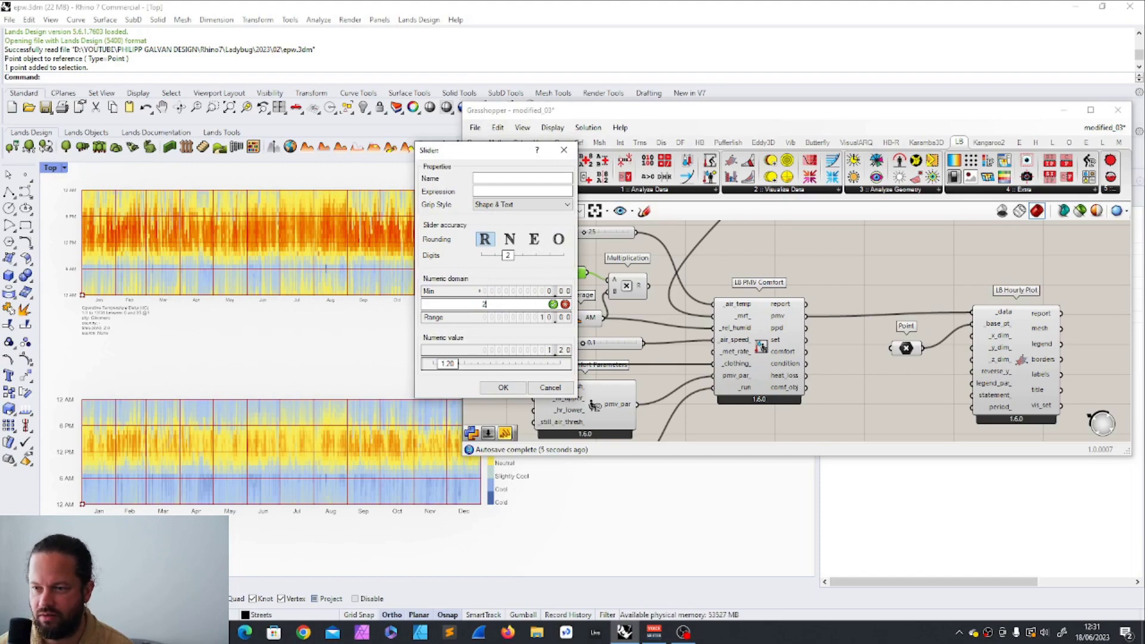
pyautogui.press('Return')
pyautogui.press('Return')
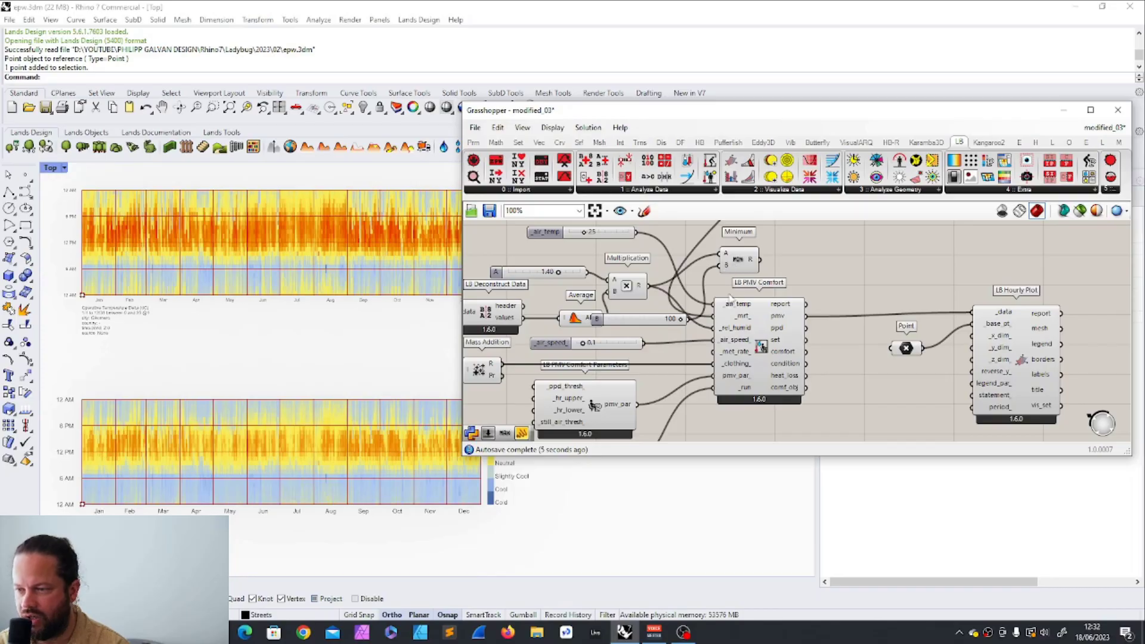
# Set the factor to 1.02 and feed the Minimum component's result into PMV Comfort's _rel_humid, spacing the chain out
pyautogui.moveTo(627, 321); pyautogui.dragTo(556, 305)
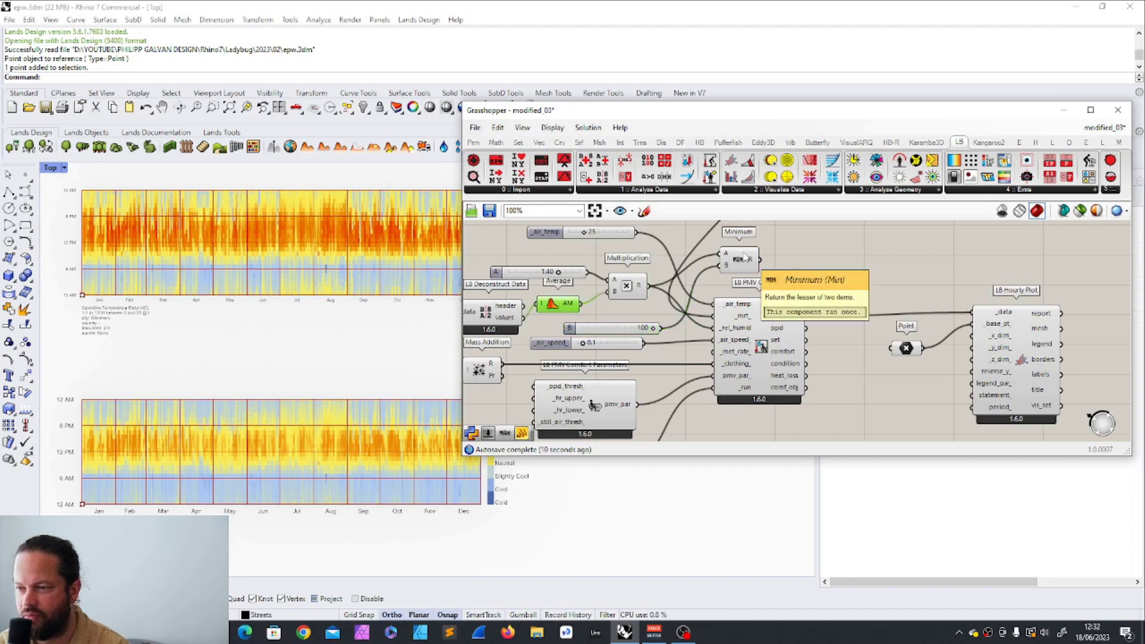
pyautogui.moveTo(744, 256); pyautogui.dragTo(715, 315)
pyautogui.moveTo(558, 272); pyautogui.dragTo(545, 272)
pyautogui.moveTo(679, 314); pyautogui.dragTo(695, 321)
pyautogui.moveTo(731, 315)
pyautogui.mouseDown()
pyautogui.moveTo(745, 329)
pyautogui.moveTo(801, 329)
pyautogui.mouseUp()
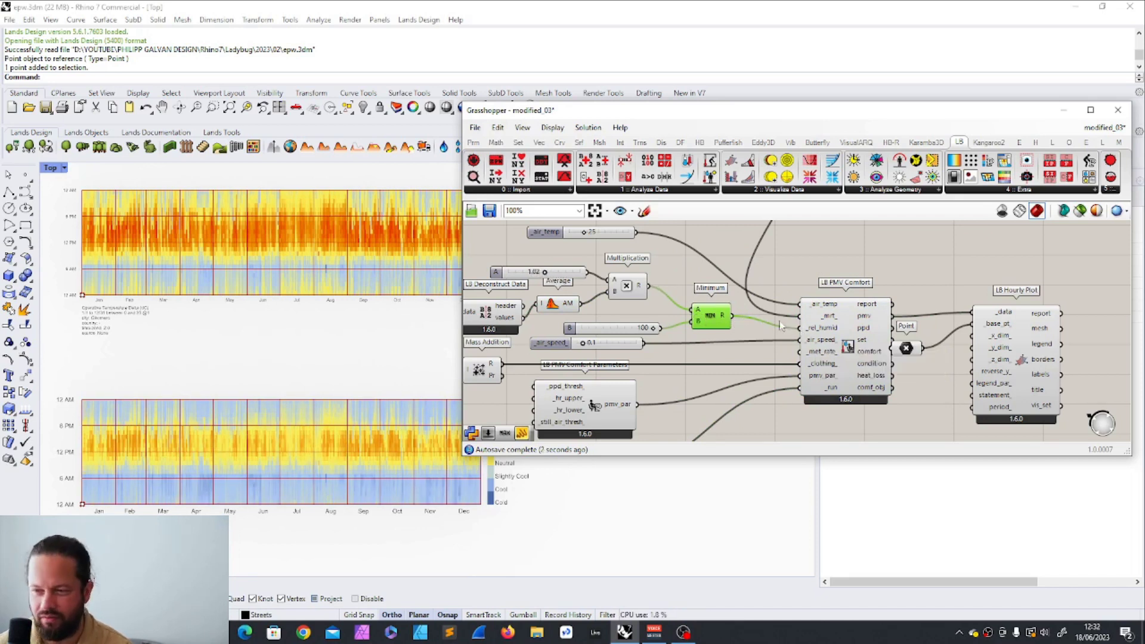
pyautogui.moveTo(632, 290); pyautogui.dragTo(648, 287)
pyautogui.moveTo(708, 313); pyautogui.dragTo(709, 307)
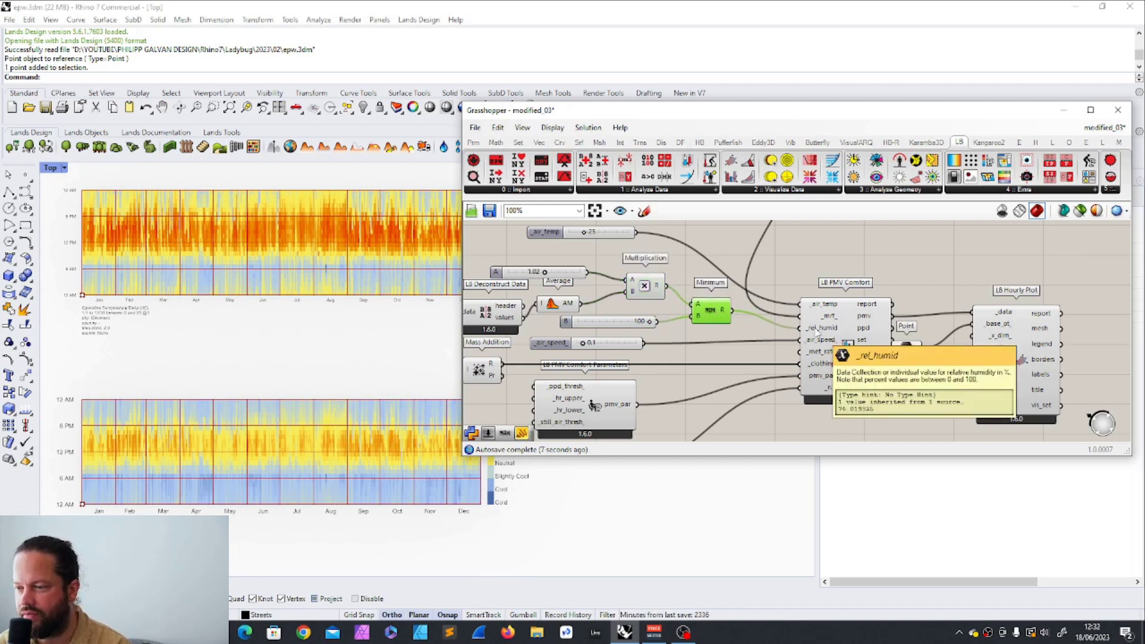
# Space out the factor and 100 limit sliders, and set the factor to 1.85 while checking the Multiplication and Minimum results
pyautogui.moveTo(519, 273); pyautogui.dragTo(560, 261)
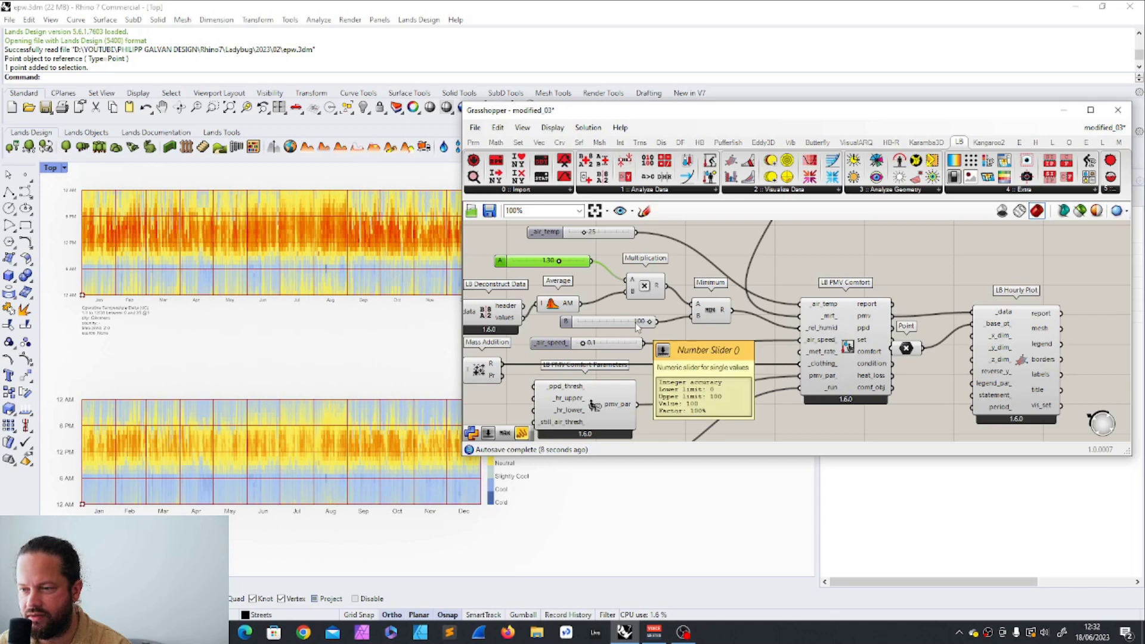
pyautogui.moveTo(604, 322); pyautogui.dragTo(618, 322)
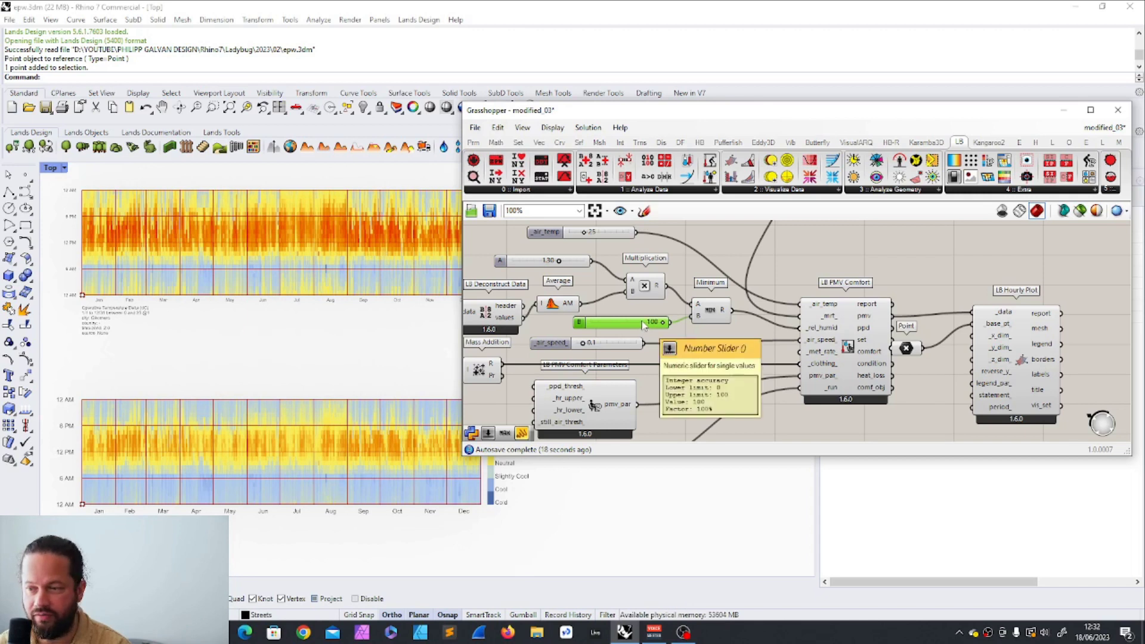
pyautogui.click(721, 310)
pyautogui.moveTo(659, 289)
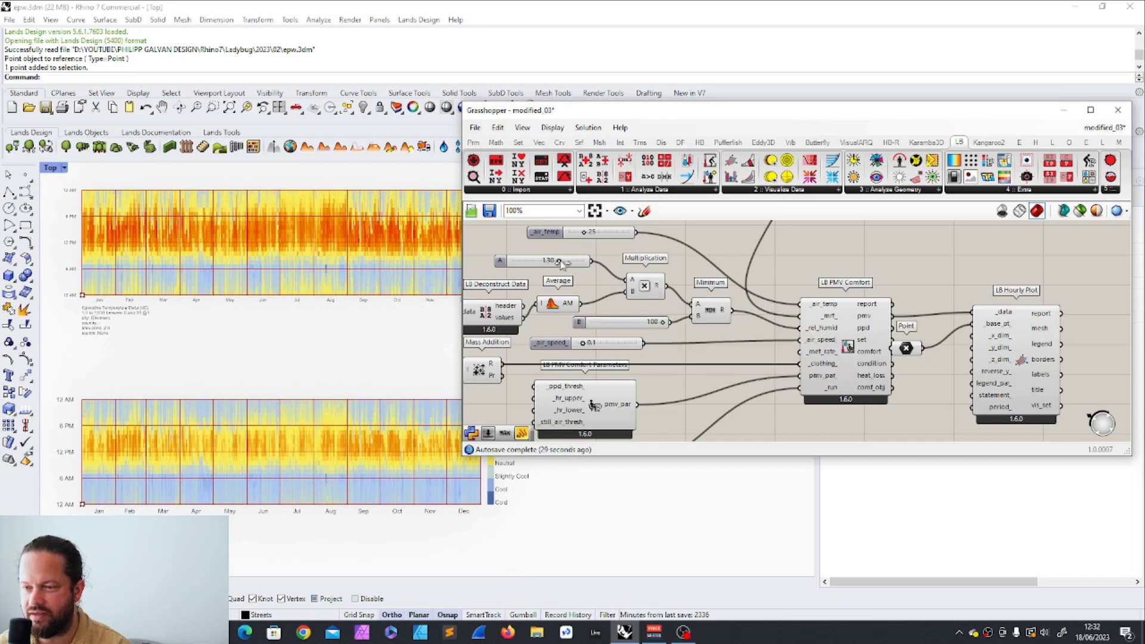
pyautogui.moveTo(723, 315)
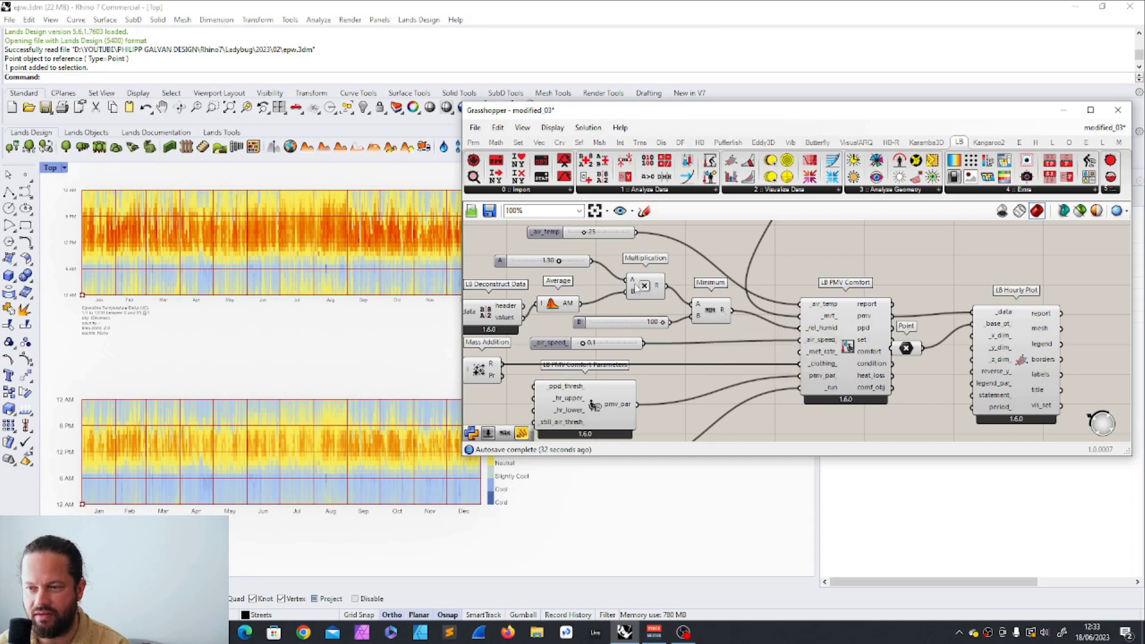
pyautogui.moveTo(558, 261); pyautogui.dragTo(578, 261)
pyautogui.moveTo(658, 289)
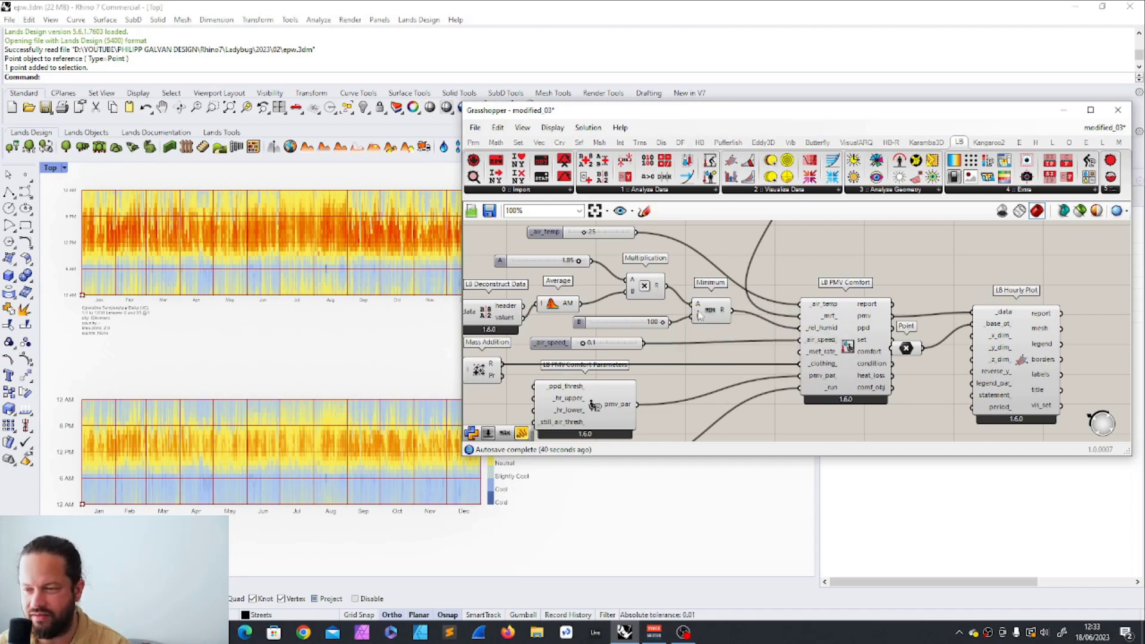
pyautogui.moveTo(725, 315)
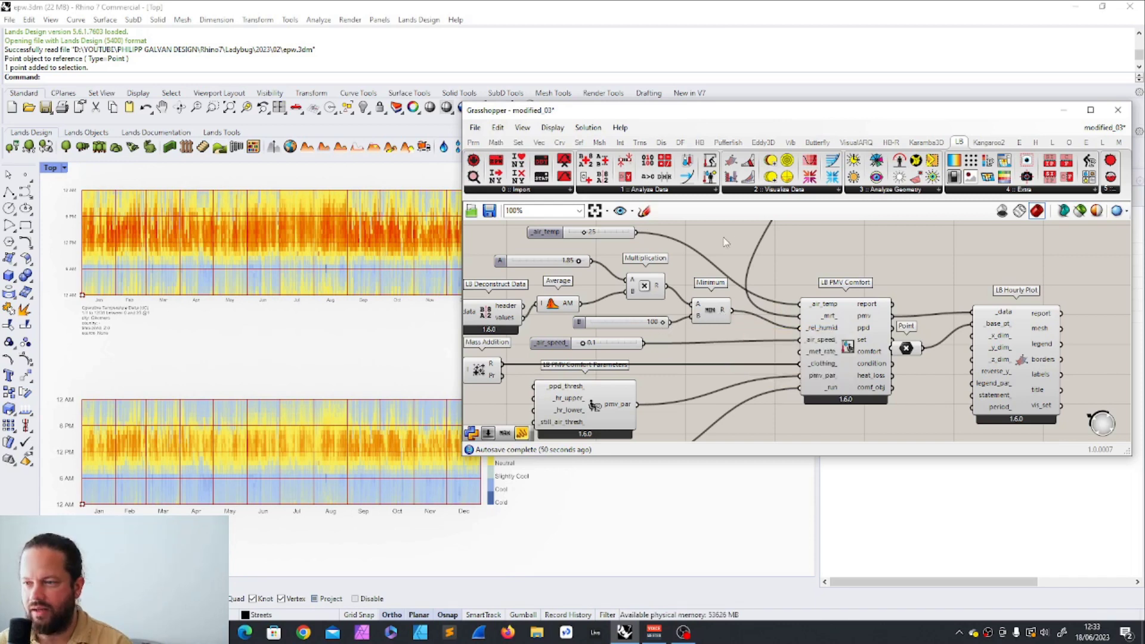
# Move the whole PMV Comfort component group slightly down and away from the Adaptive Comfort group
pyautogui.scroll(-4, 696, 311)
pyautogui.scroll(-2, 651, 276)
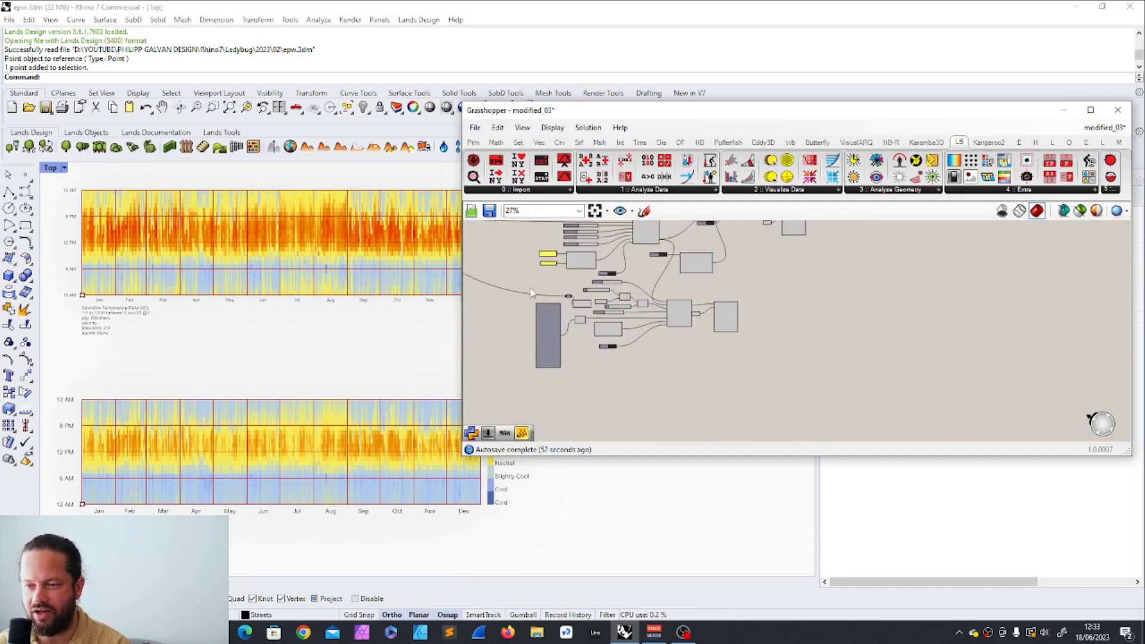
pyautogui.moveTo(511, 275); pyautogui.dragTo(799, 408)
pyautogui.moveTo(677, 315); pyautogui.dragTo(687, 329)
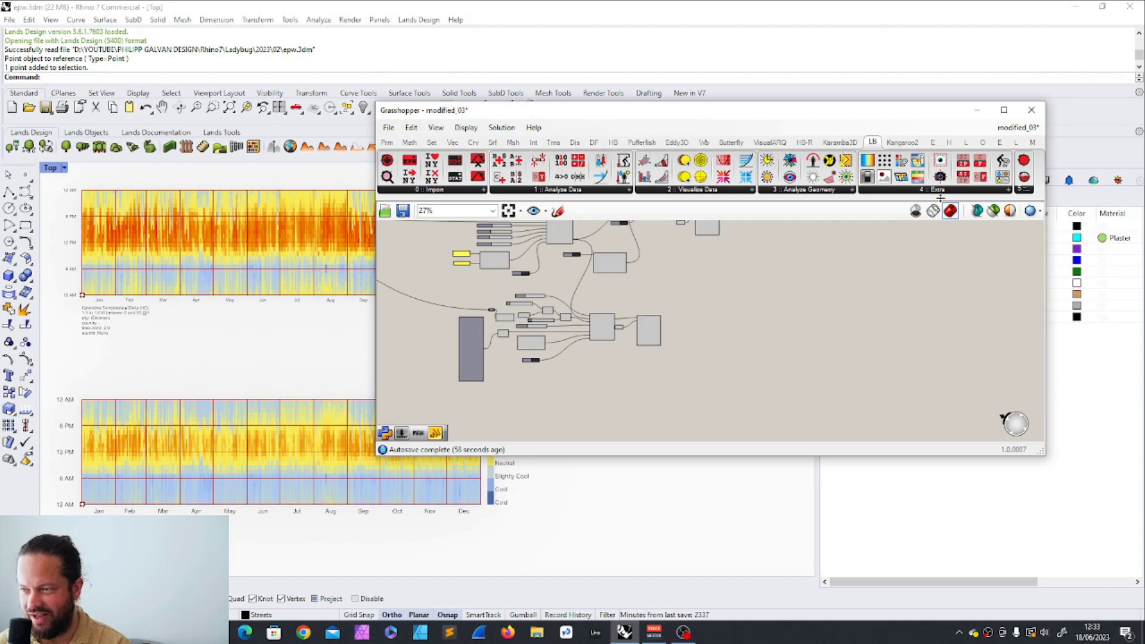
# Review Ladybug's Extra and Analyze Data component lists for the available comfort components
pyautogui.click(939, 192)
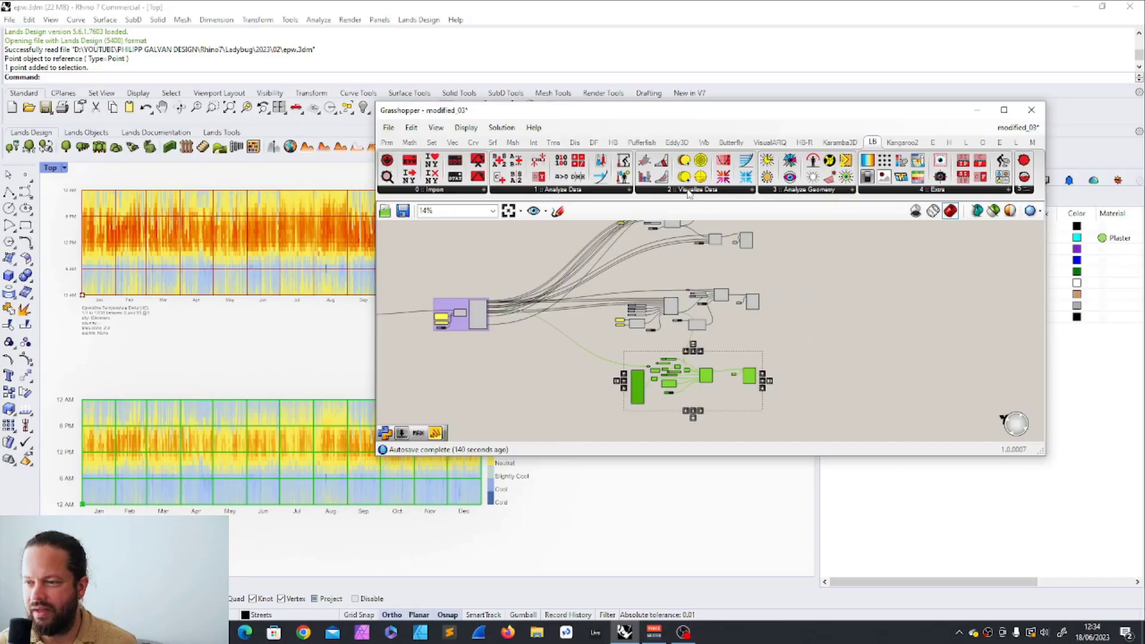
pyautogui.click(563, 190)
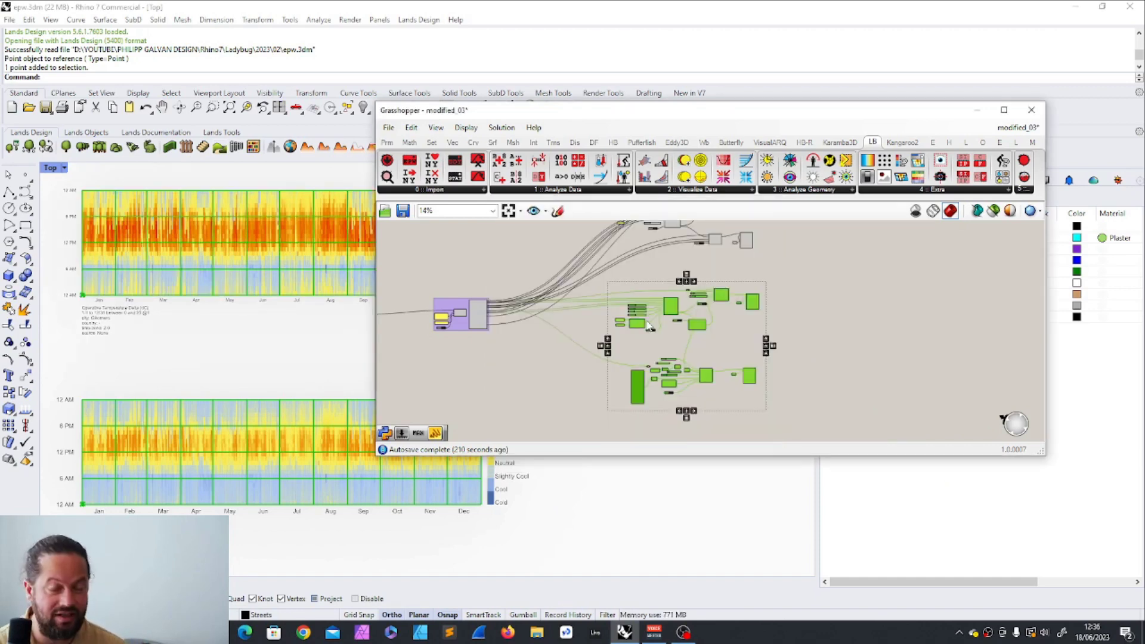
pyautogui.click(764, 278)
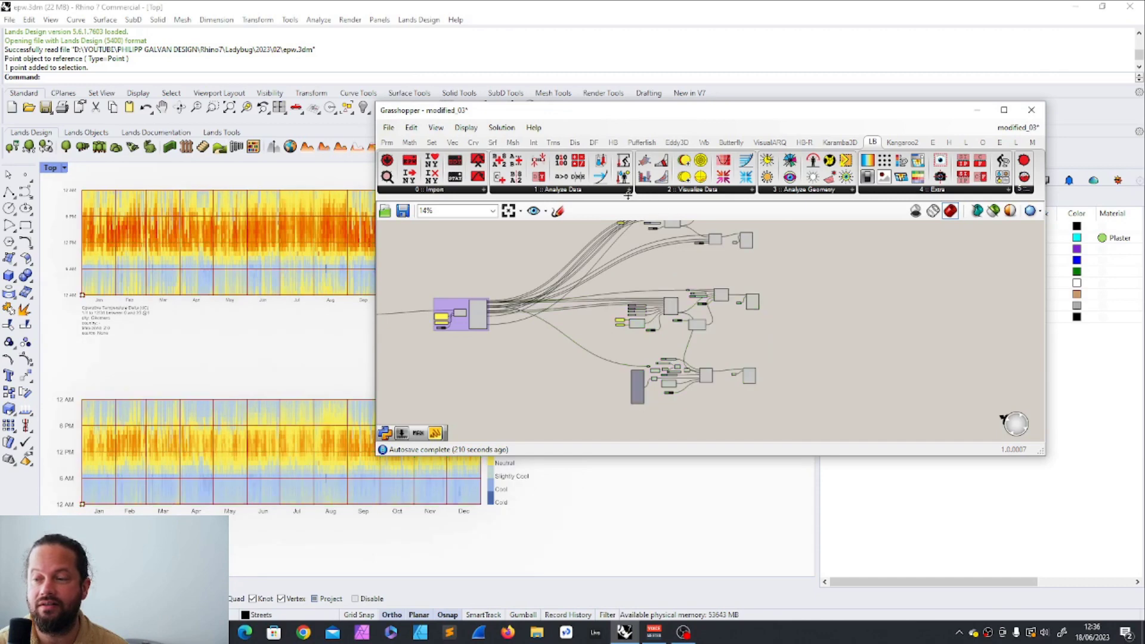
pyautogui.click(603, 189)
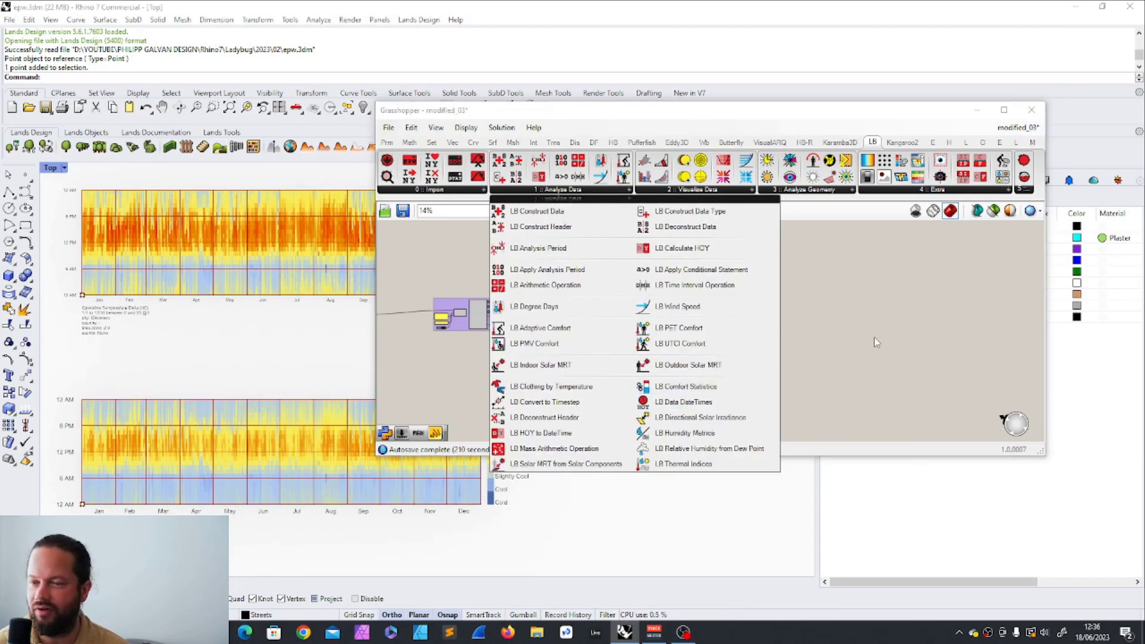
pyautogui.click(839, 314)
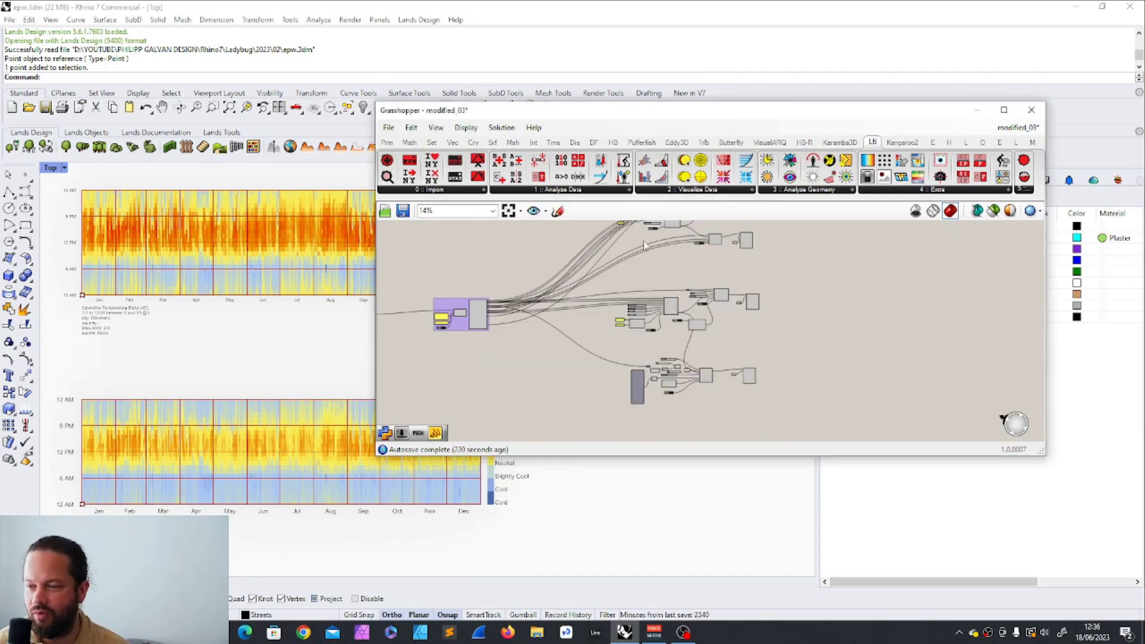
pyautogui.click(593, 191)
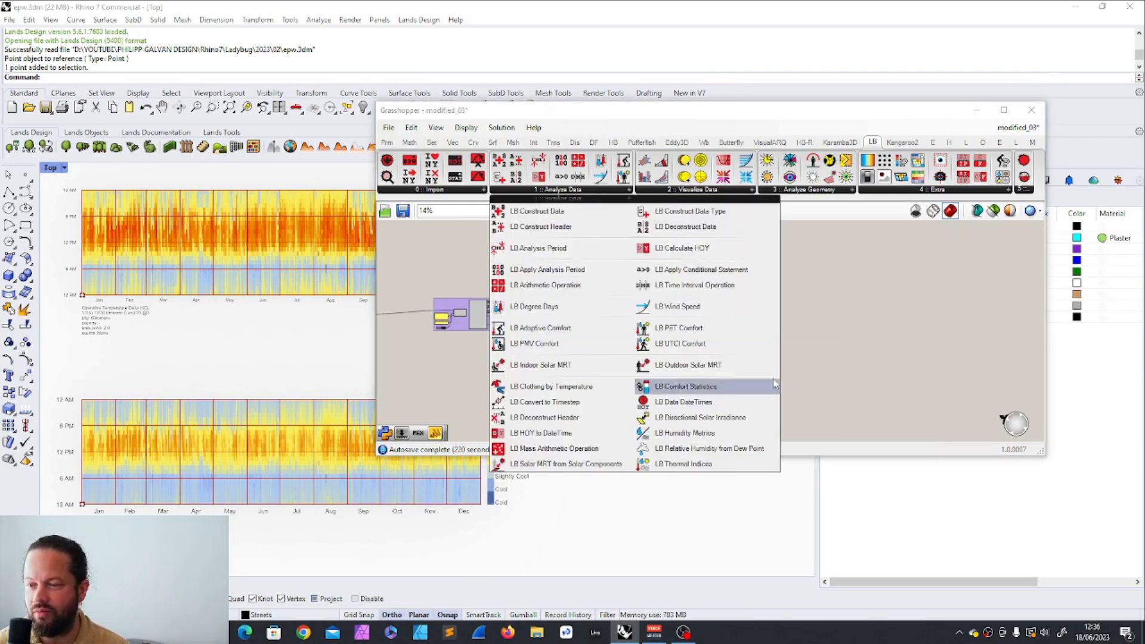